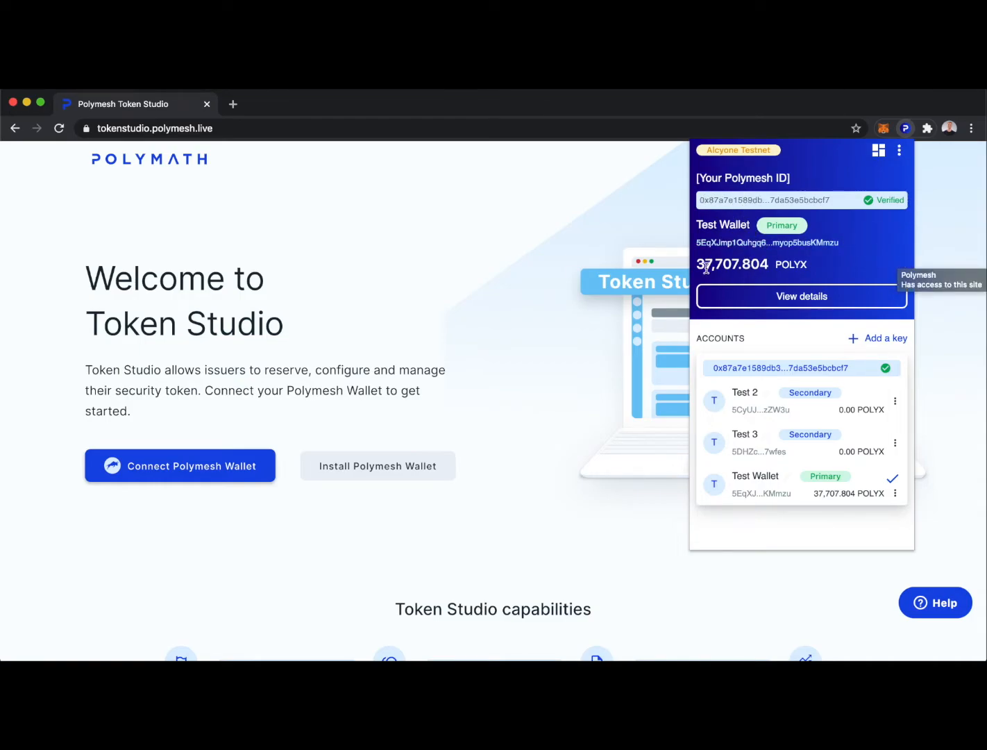
Dismiss the wallet popup and connect Polymesh Wallet to Token Studio to load My Tokens.
{"action": "left_click", "coordinate": [542, 376]}
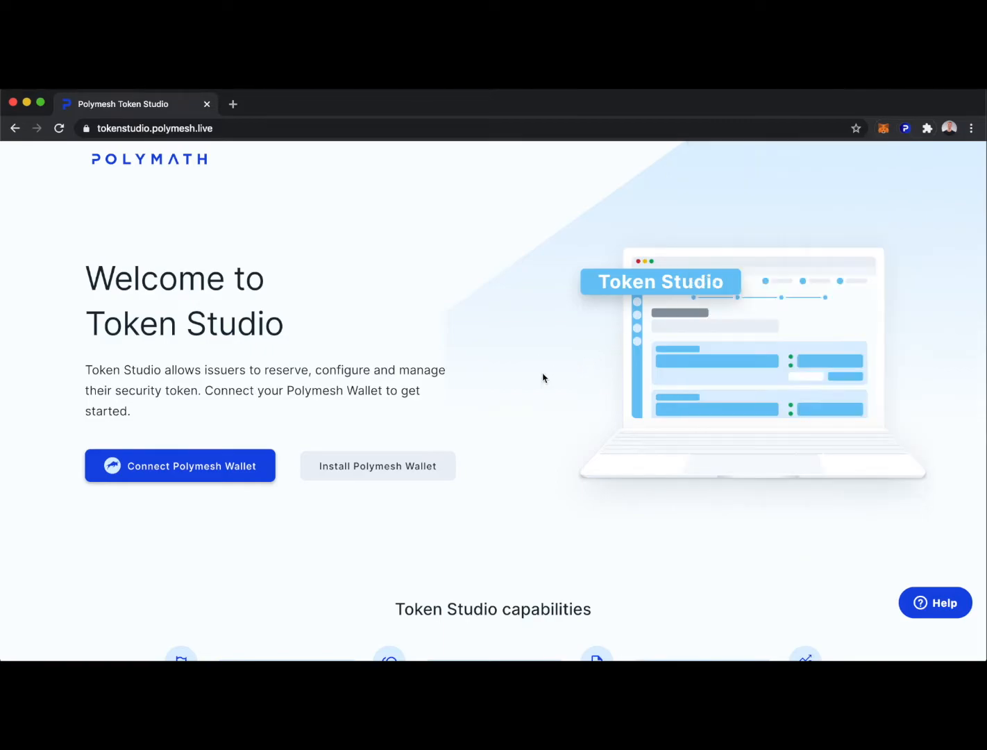
{"action": "left_click", "coordinate": [177, 471]}
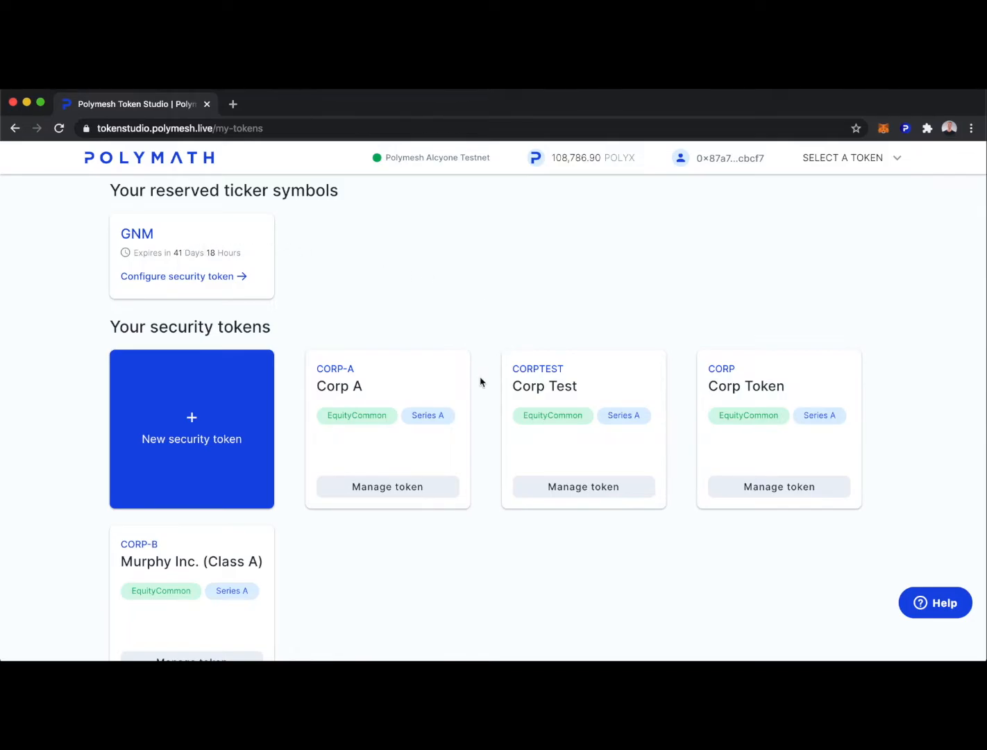
Start a new security token and check the ticker CORP, which proves unavailable.
{"action": "left_click", "coordinate": [189, 418]}
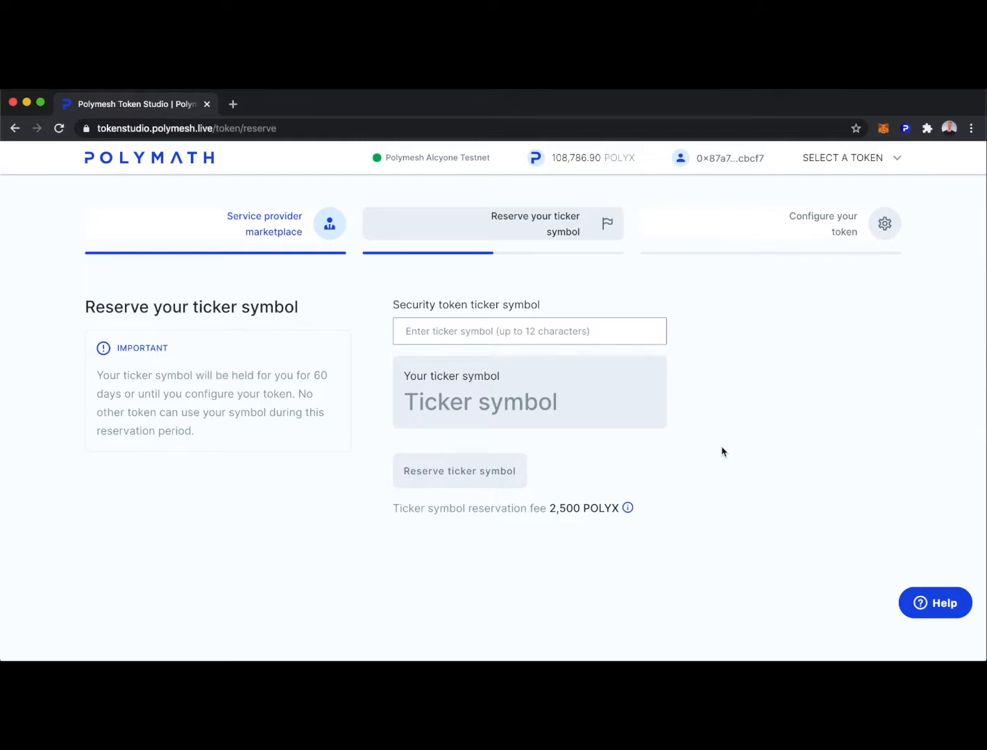
{"action": "left_click_drag", "start_coordinate": [385, 158], "coordinate": [494, 158]}
{"action": "left_click", "coordinate": [494, 158]}
{"action": "left_click", "coordinate": [434, 330]}
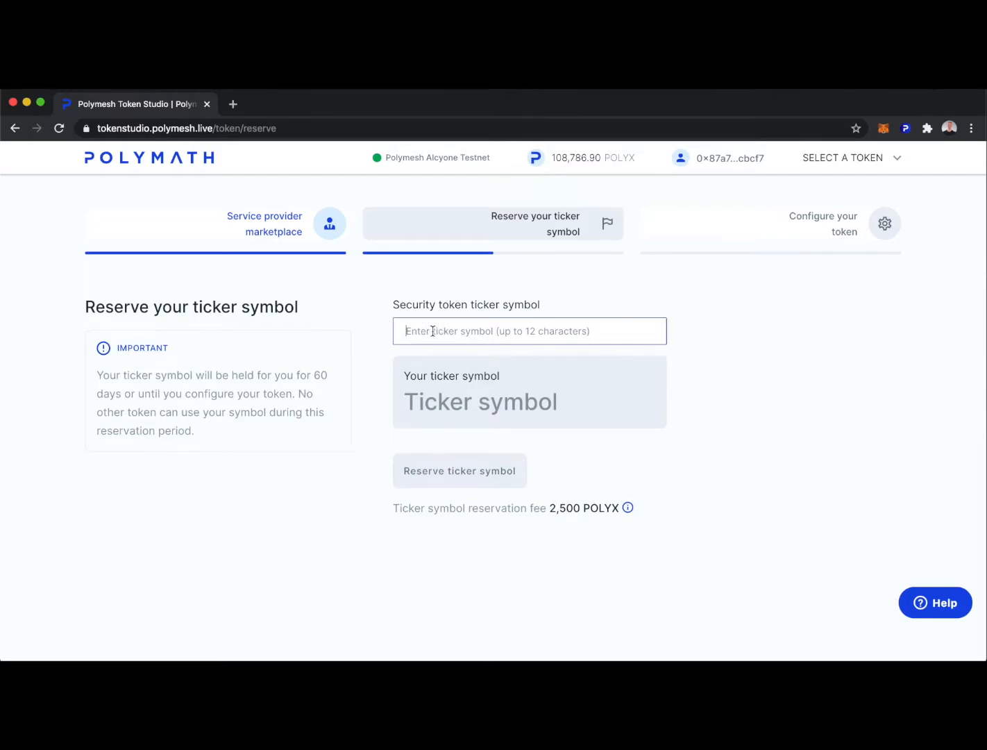
{"action": "type", "text": "CORP"}
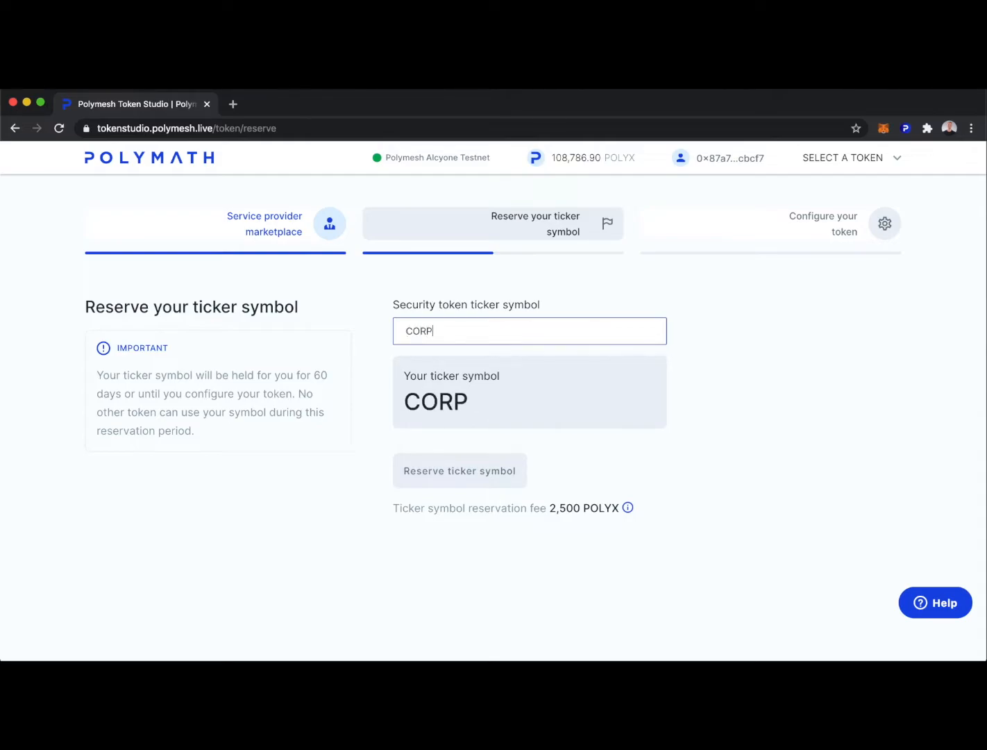
{"action": "left_click", "coordinate": [733, 453]}
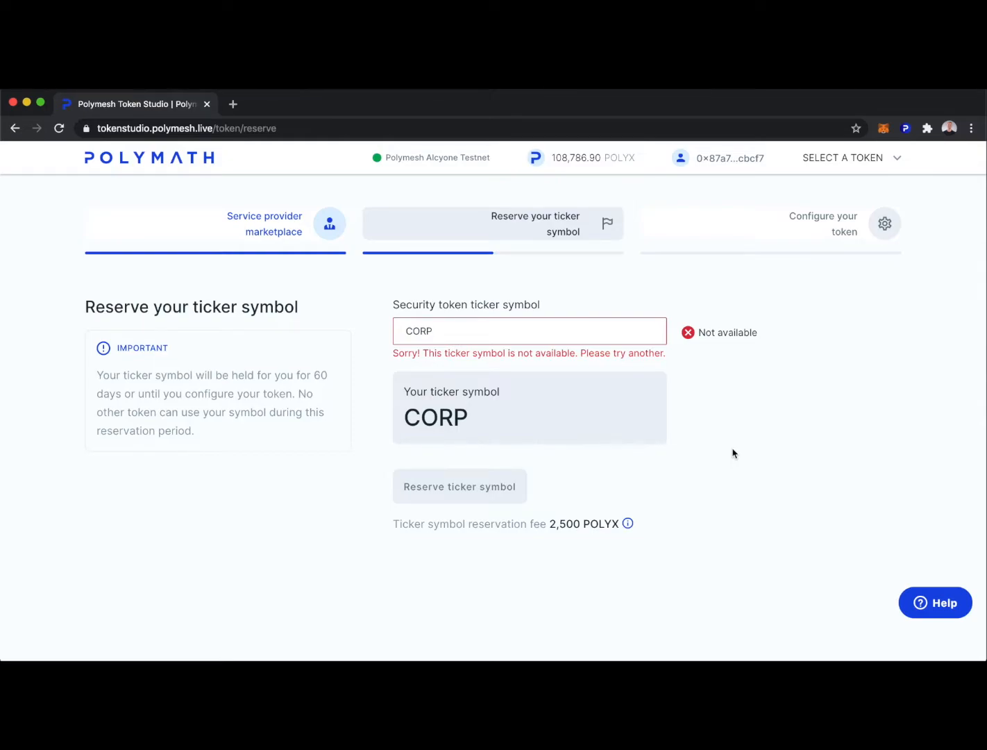
Replace the ticker with ABC and reserve it for the 2,500 POLYX fee.
{"action": "key", "text": "ctrl+a"}
{"action": "type", "text": "ABC"}
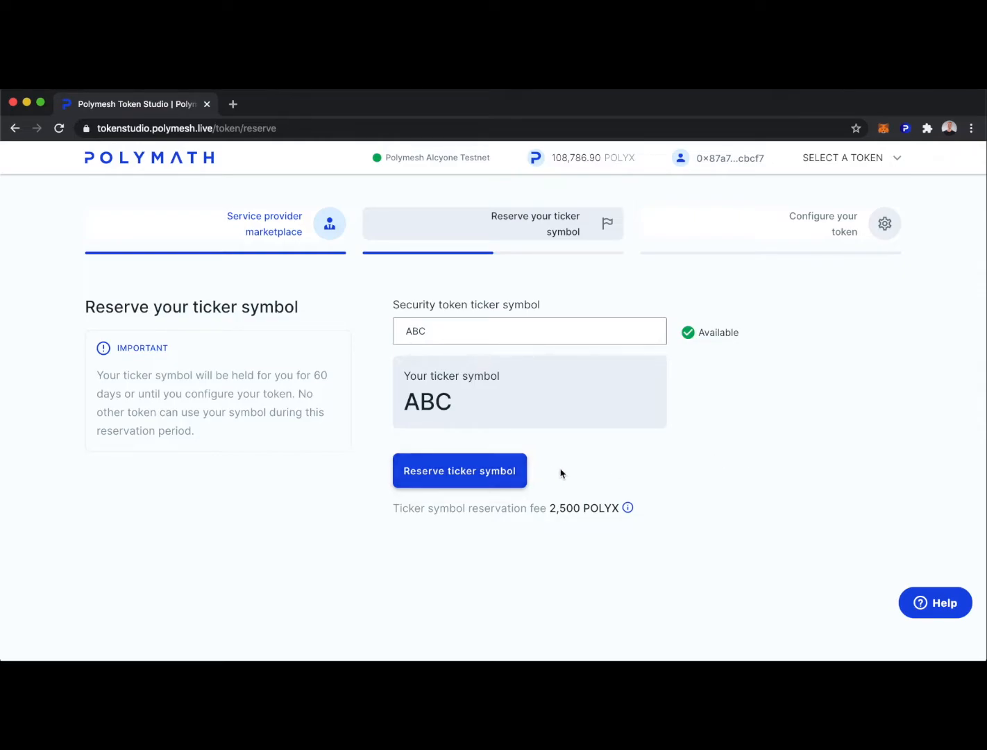
{"action": "left_click_drag", "start_coordinate": [392, 507], "coordinate": [619, 508]}
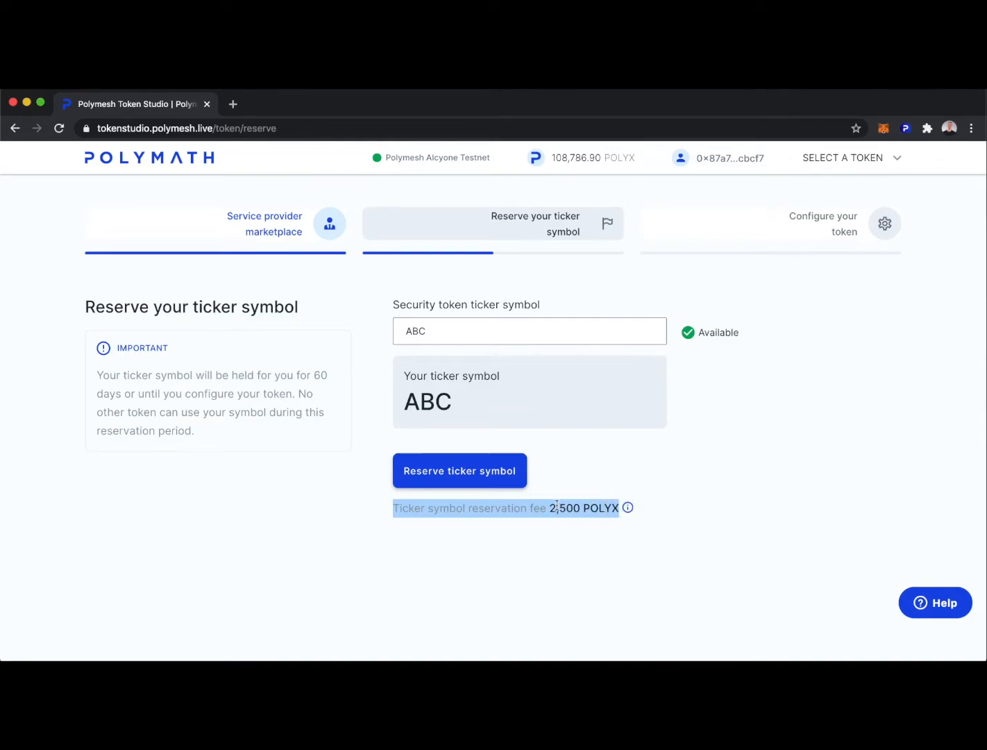
{"action": "left_click", "coordinate": [463, 469]}
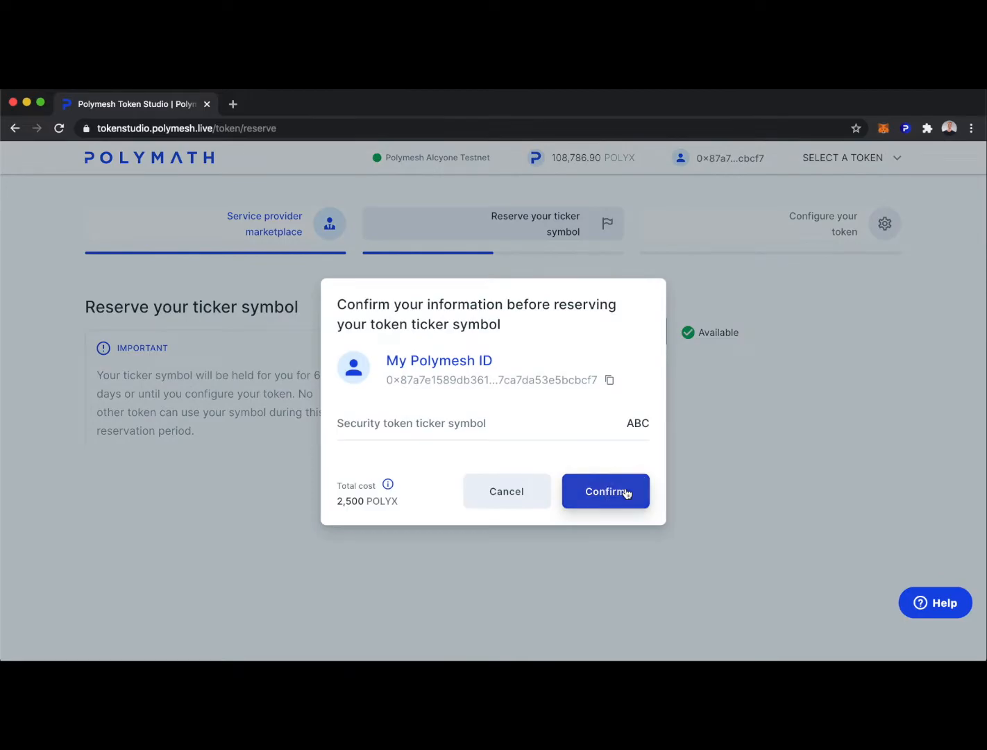
Confirm the ABC reservation and sign it in Polymesh Wallet with the wallet password.
{"action": "left_click", "coordinate": [626, 491]}
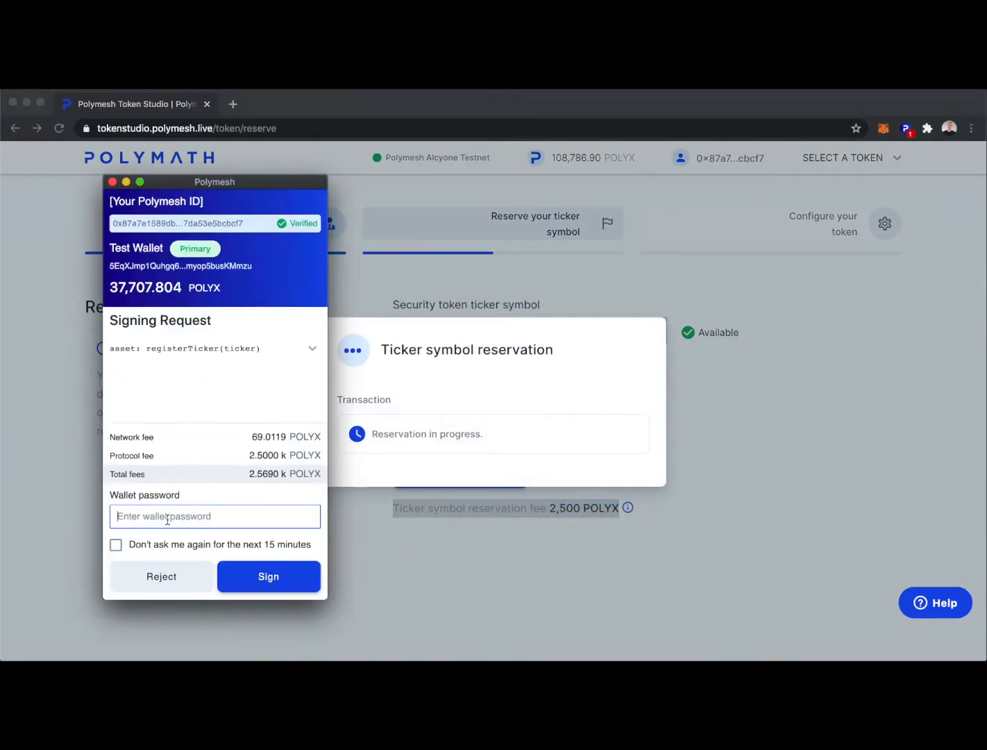
{"action": "type", "text": "••••••••"}
{"action": "key", "text": "Tab"}
{"action": "key", "text": "space"}
{"action": "key", "text": "Tab"}
{"action": "key", "text": "Return"}
{"action": "left_click", "coordinate": [592, 486]}
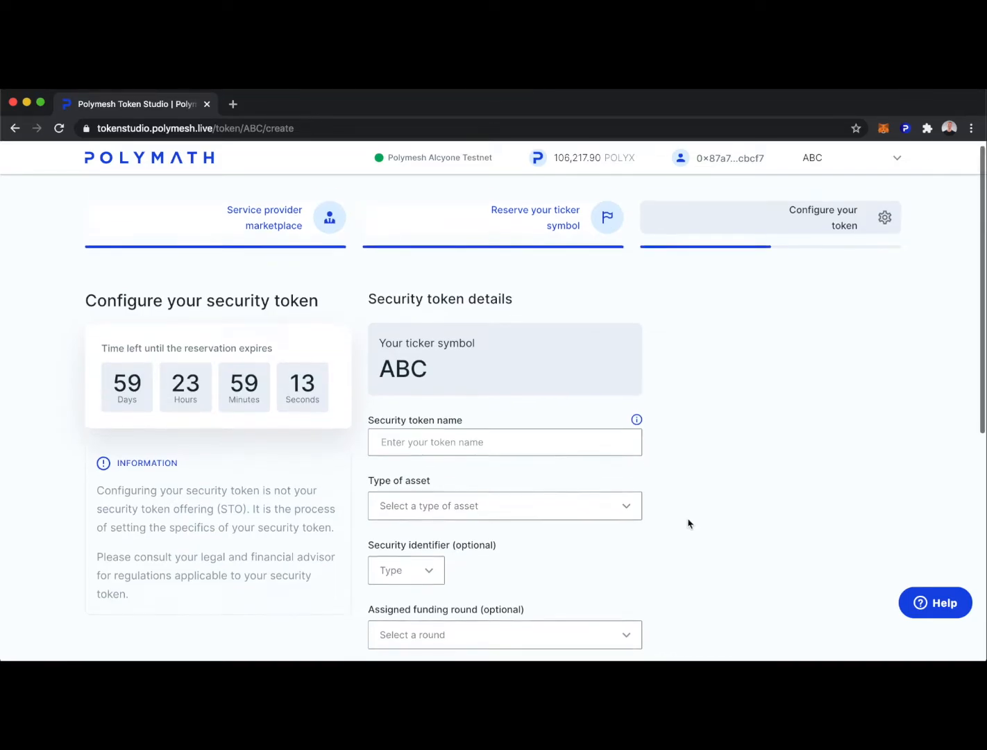
Name the token ABC and set its asset type to Equity Common.
{"action": "scroll", "coordinate": [555, 452], "scroll_direction": "down", "scroll_amount": 1}
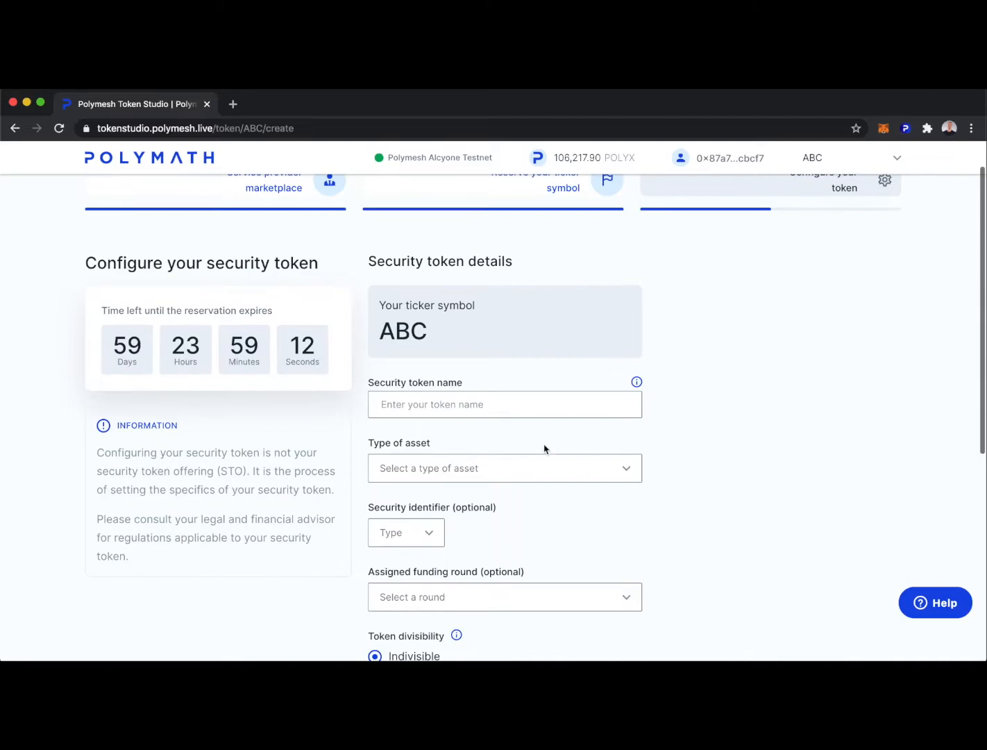
{"action": "left_click", "coordinate": [475, 405]}
{"action": "type", "text": "ABC"}
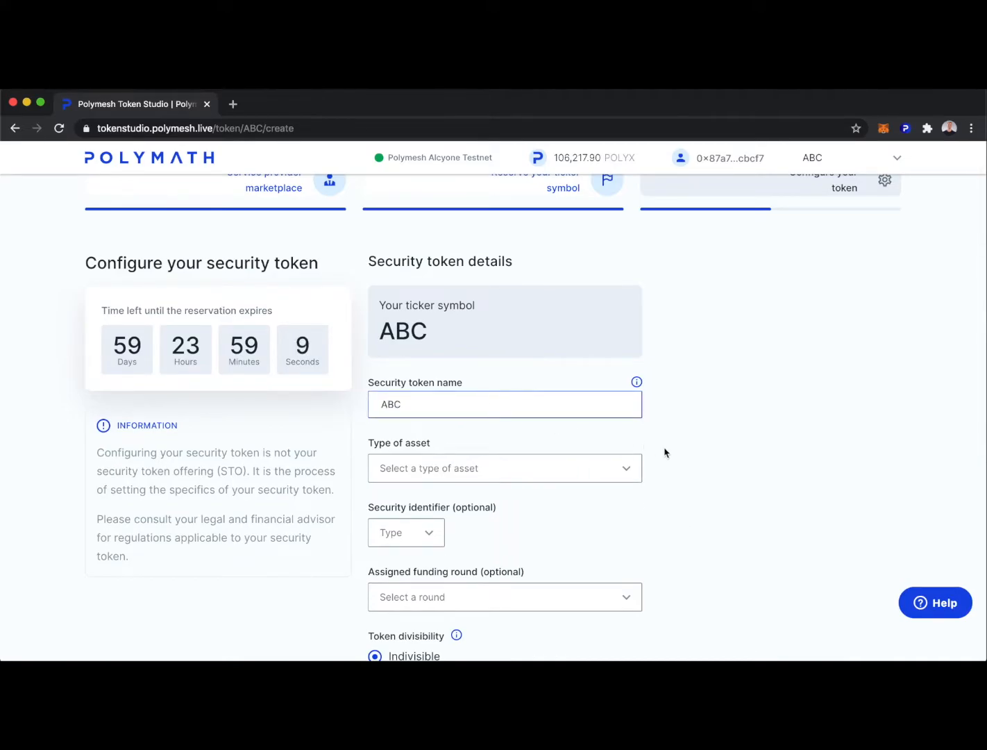
{"action": "scroll", "coordinate": [429, 355], "scroll_direction": "down", "scroll_amount": 3}
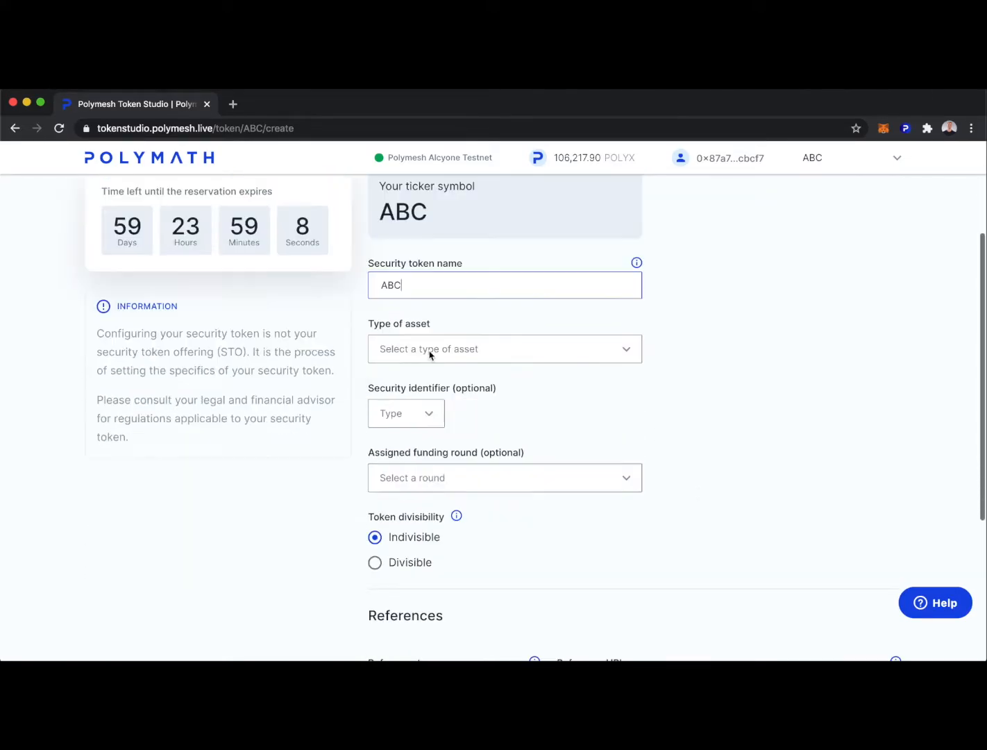
{"action": "left_click", "coordinate": [624, 349]}
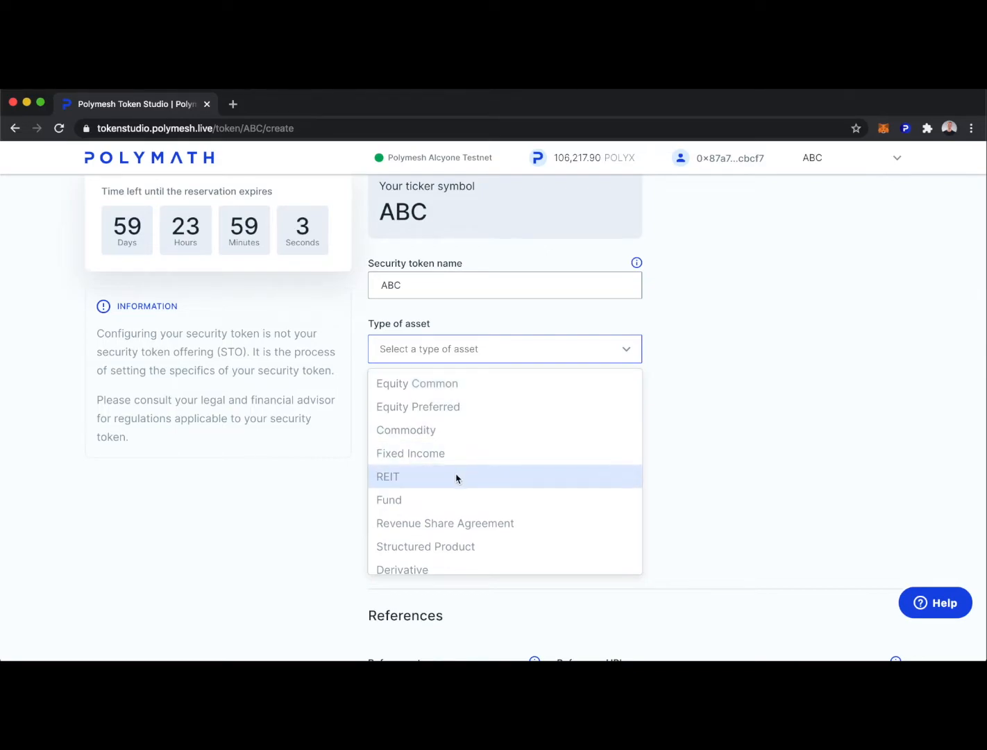
{"action": "scroll", "coordinate": [463, 524], "scroll_direction": "down", "scroll_amount": 1}
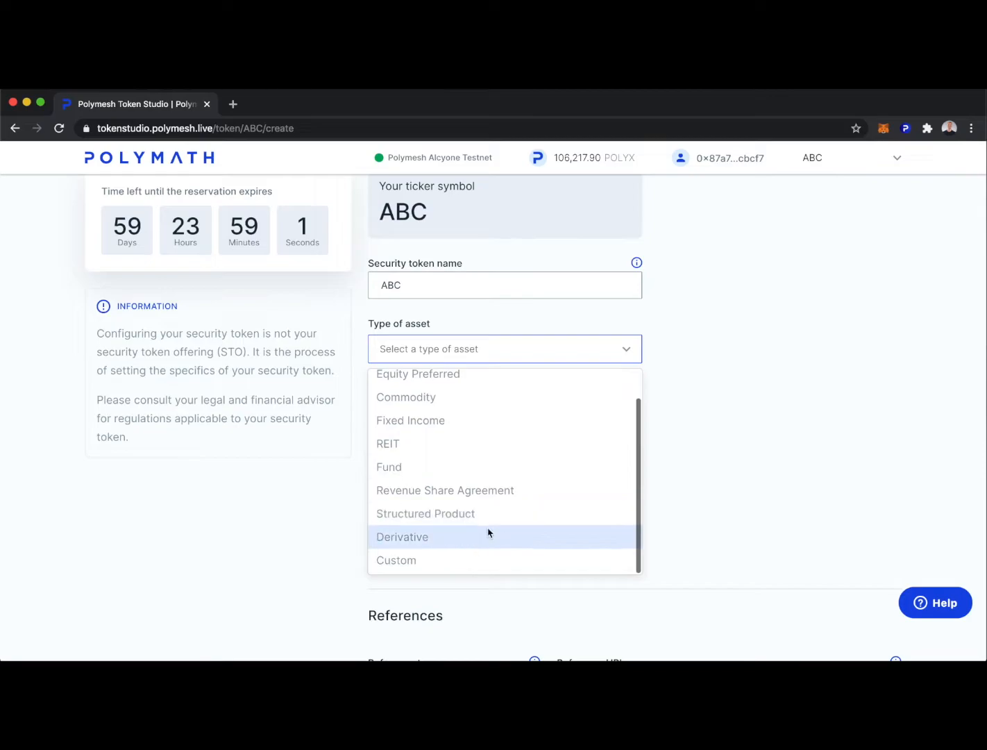
{"action": "scroll", "coordinate": [462, 521], "scroll_direction": "up", "scroll_amount": 1}
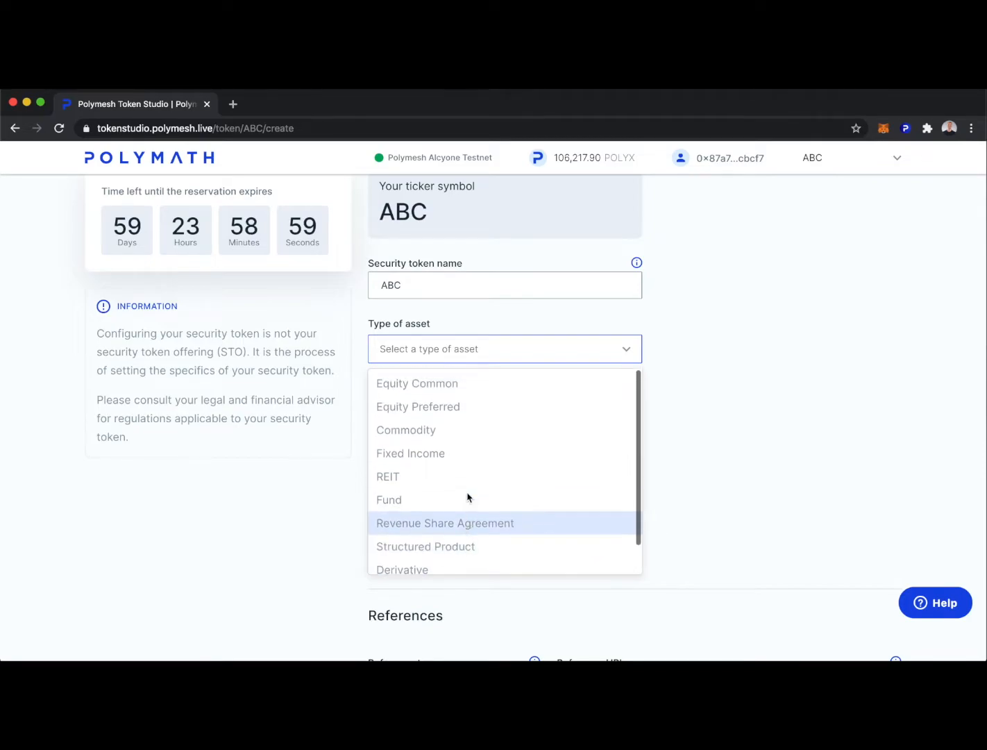
{"action": "left_click", "coordinate": [437, 384]}
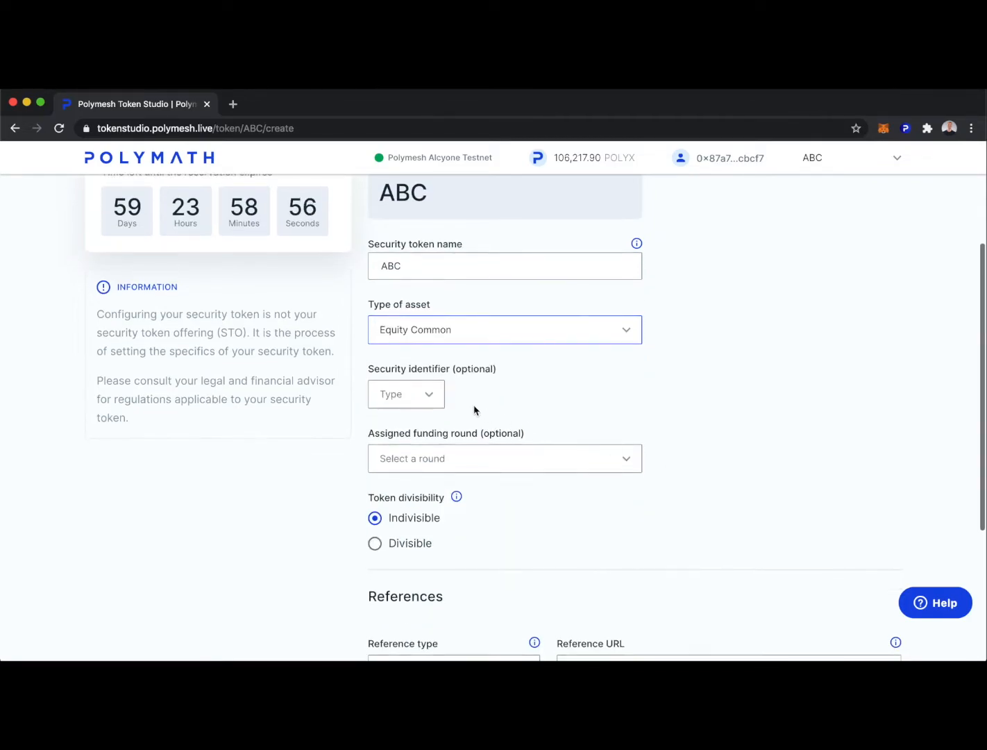
Choose Series A as the funding round and leave the token indivisible.
{"action": "left_click", "coordinate": [409, 394]}
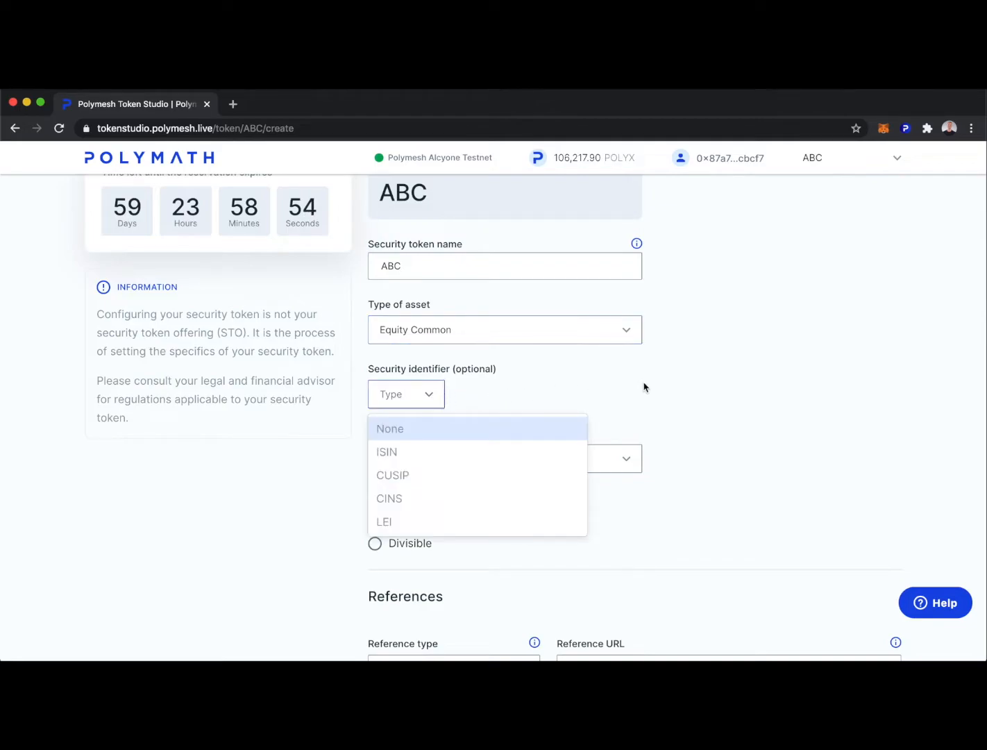
{"action": "scroll", "coordinate": [624, 434], "scroll_direction": "down", "scroll_amount": 1}
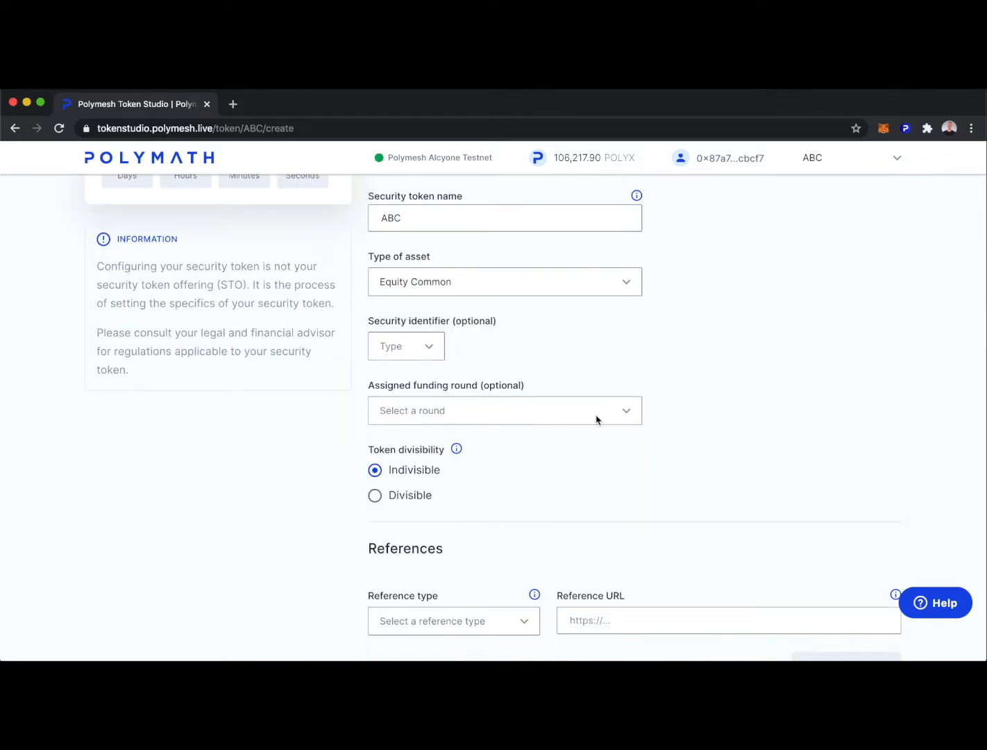
{"action": "left_click", "coordinate": [623, 414]}
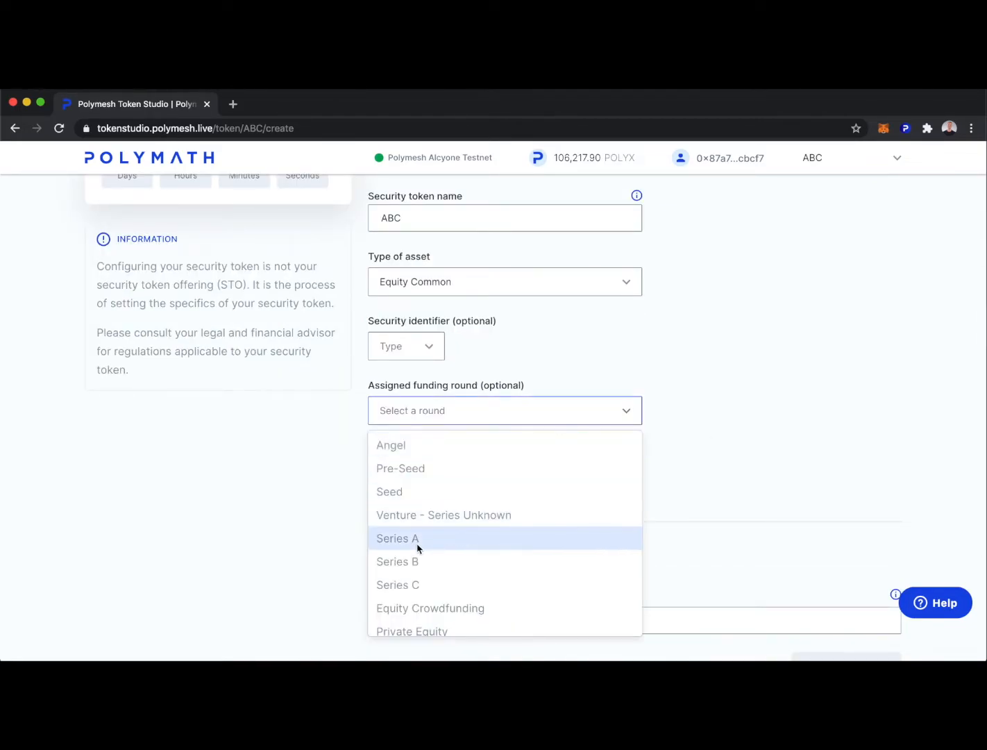
{"action": "left_click", "coordinate": [413, 539]}
{"action": "scroll", "coordinate": [602, 476], "scroll_direction": "down", "scroll_amount": 2}
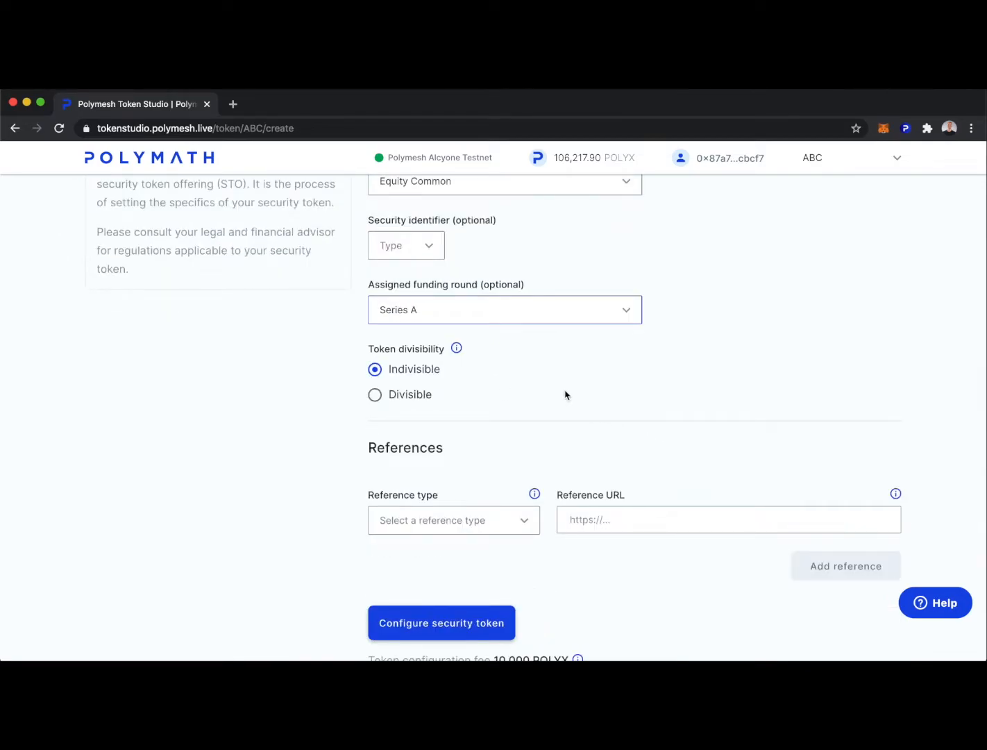
{"action": "left_click", "coordinate": [375, 394]}
{"action": "left_click", "coordinate": [375, 369]}
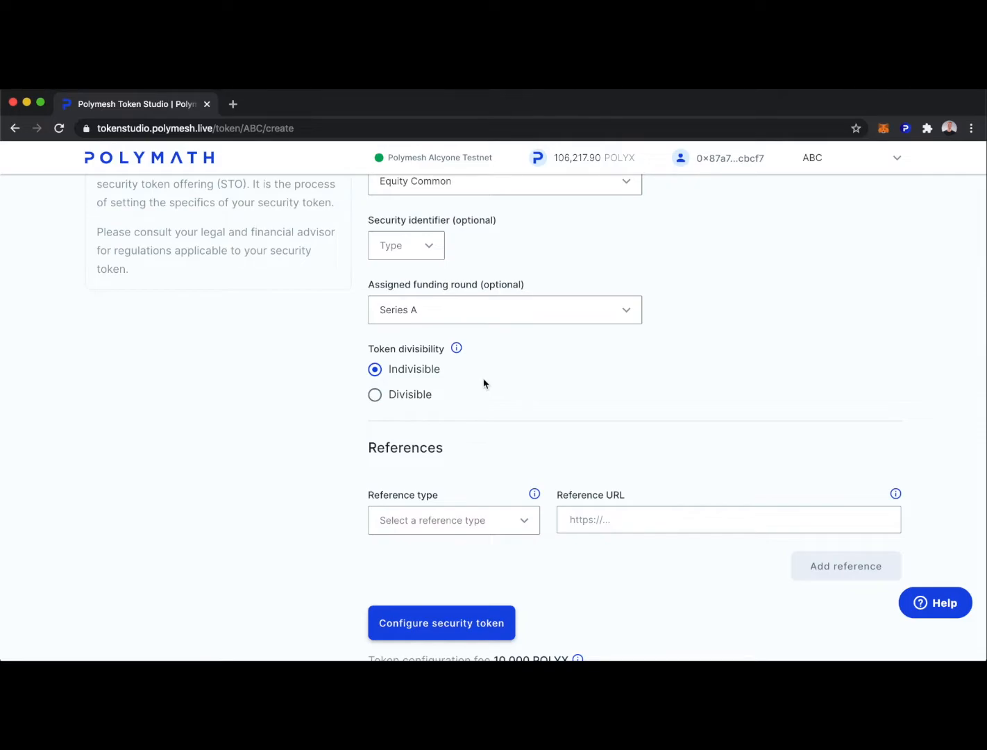
{"action": "left_click", "coordinate": [378, 396]}
{"action": "key", "text": "Up"}
{"action": "scroll", "coordinate": [575, 388], "scroll_direction": "down", "scroll_amount": 1}
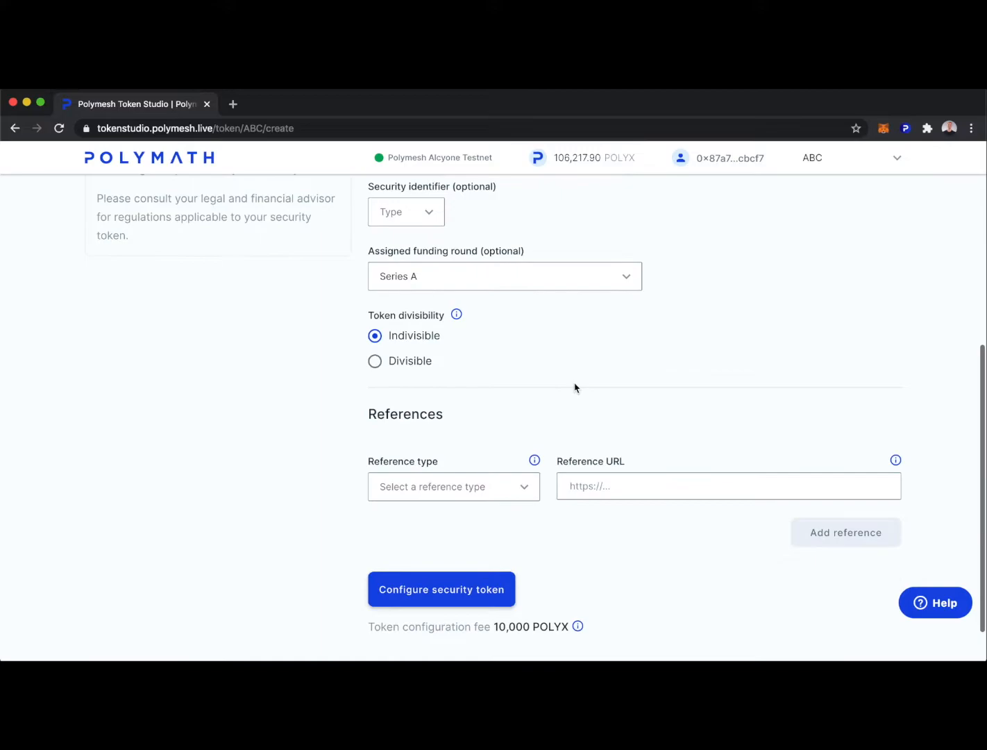
{"action": "left_click", "coordinate": [528, 479]}
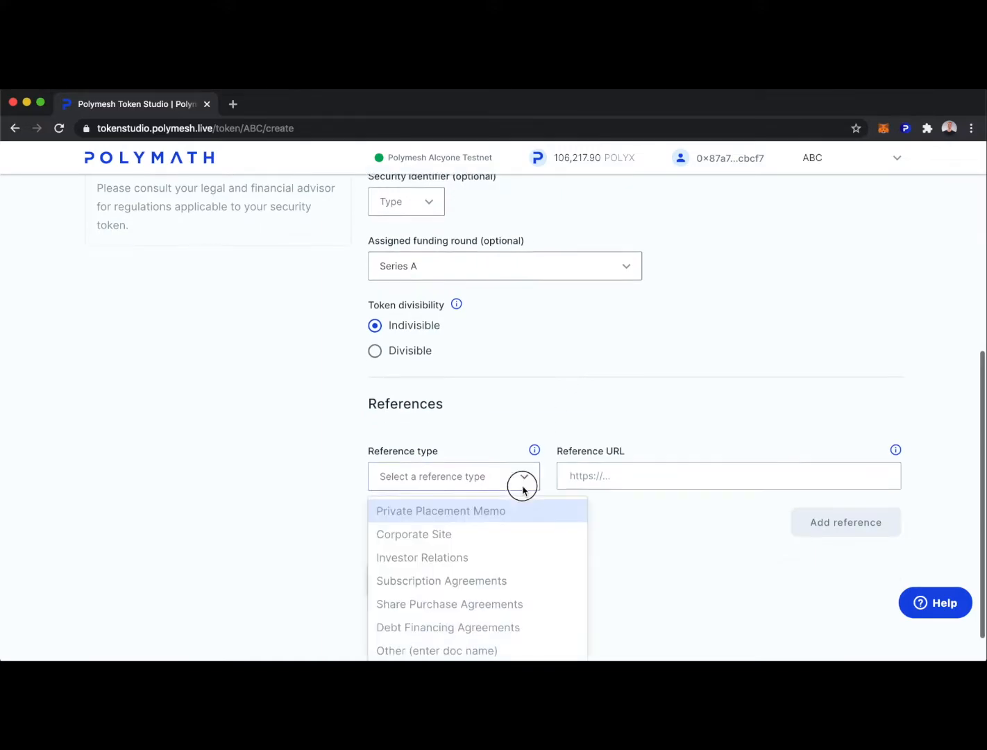
{"action": "left_click", "coordinate": [440, 505]}
{"action": "left_click", "coordinate": [608, 468]}
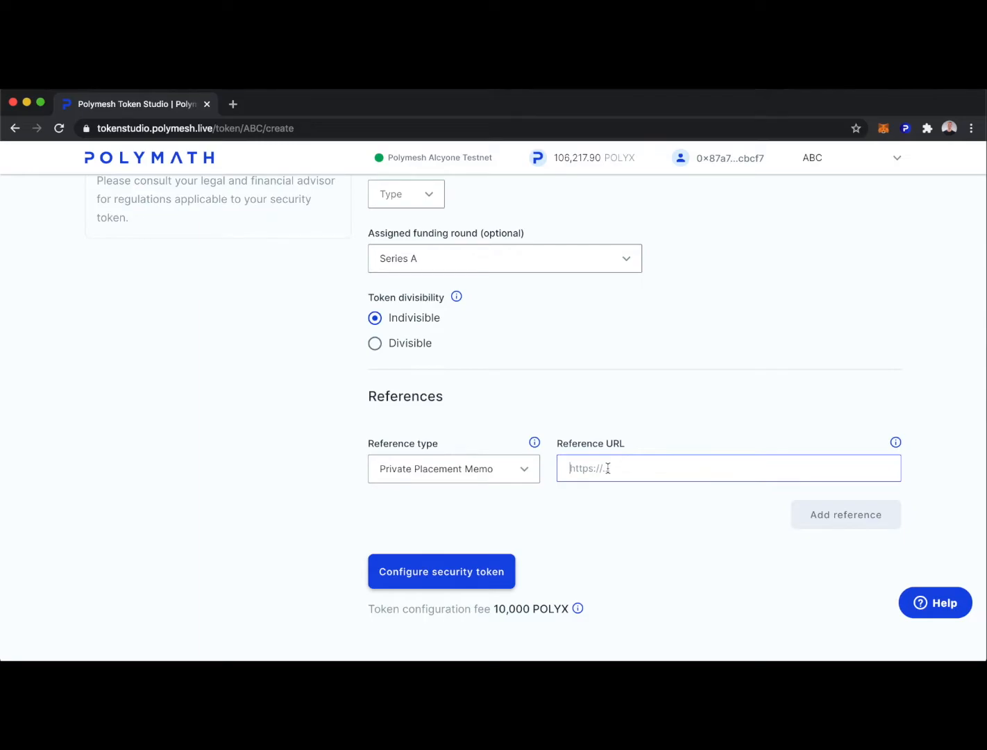
{"action": "type", "text": "https://polymath.network/ppm"}
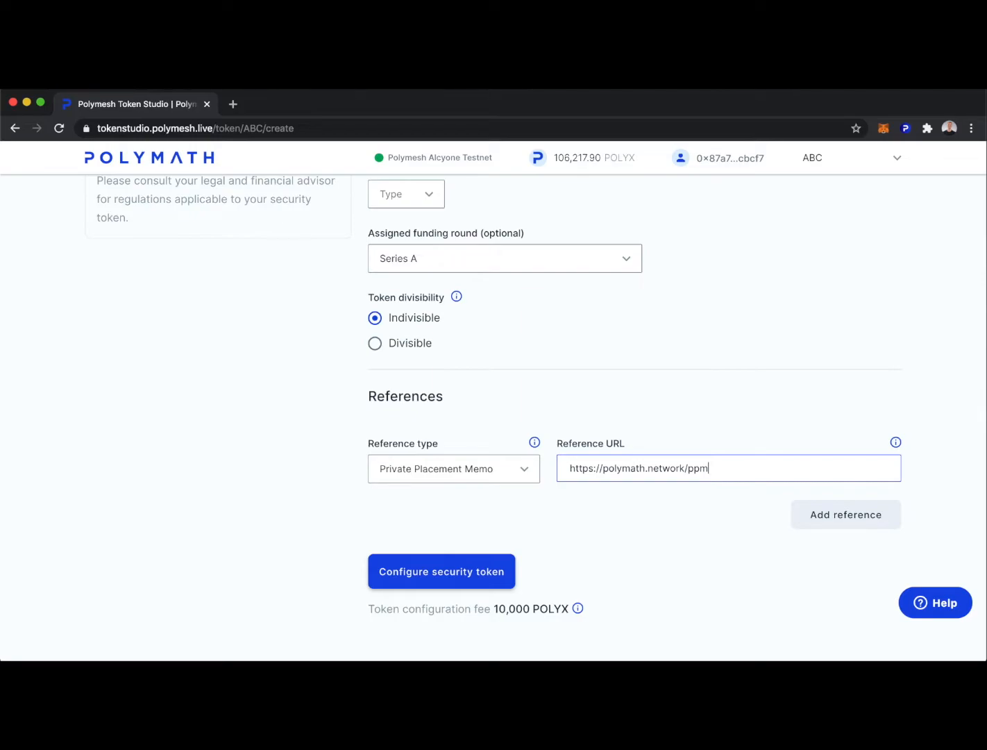
{"action": "left_click", "coordinate": [853, 515]}
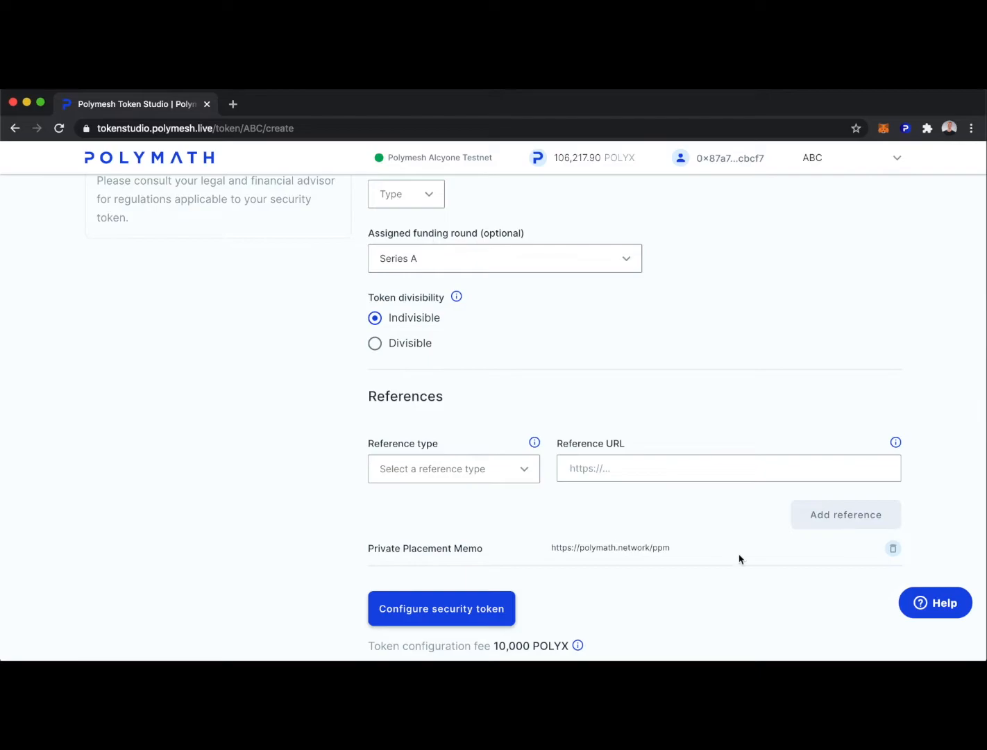
{"action": "scroll", "coordinate": [757, 594], "scroll_direction": "down", "scroll_amount": 1}
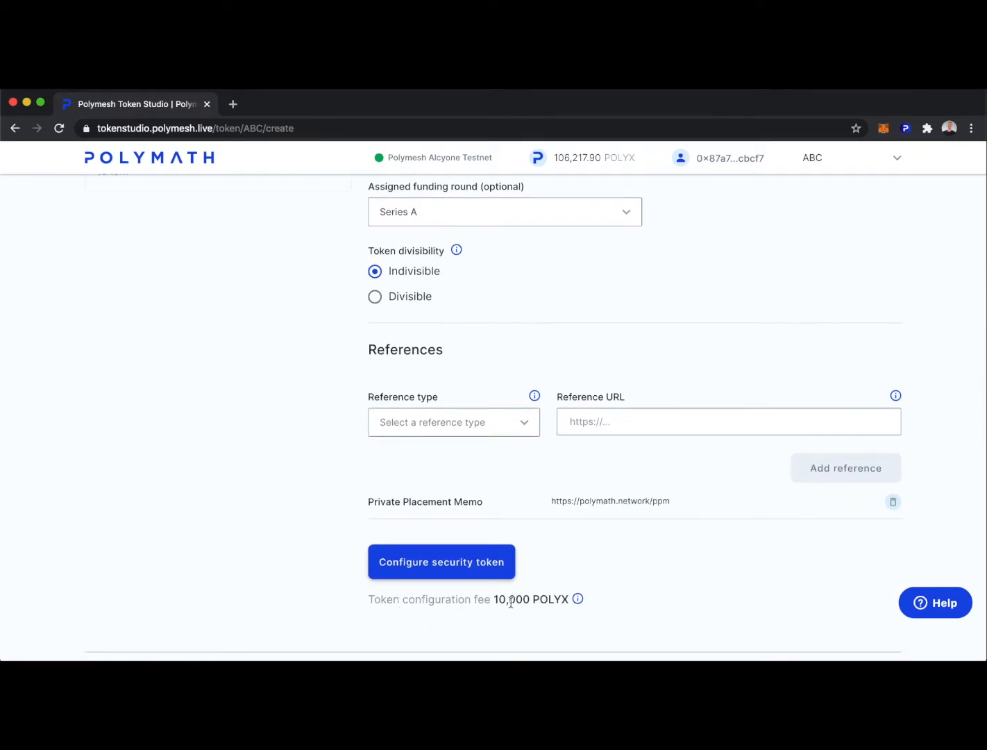
Confirm the ABC token details and authorize both configuration and reference transactions in the wallet.
{"action": "left_click", "coordinate": [442, 567]}
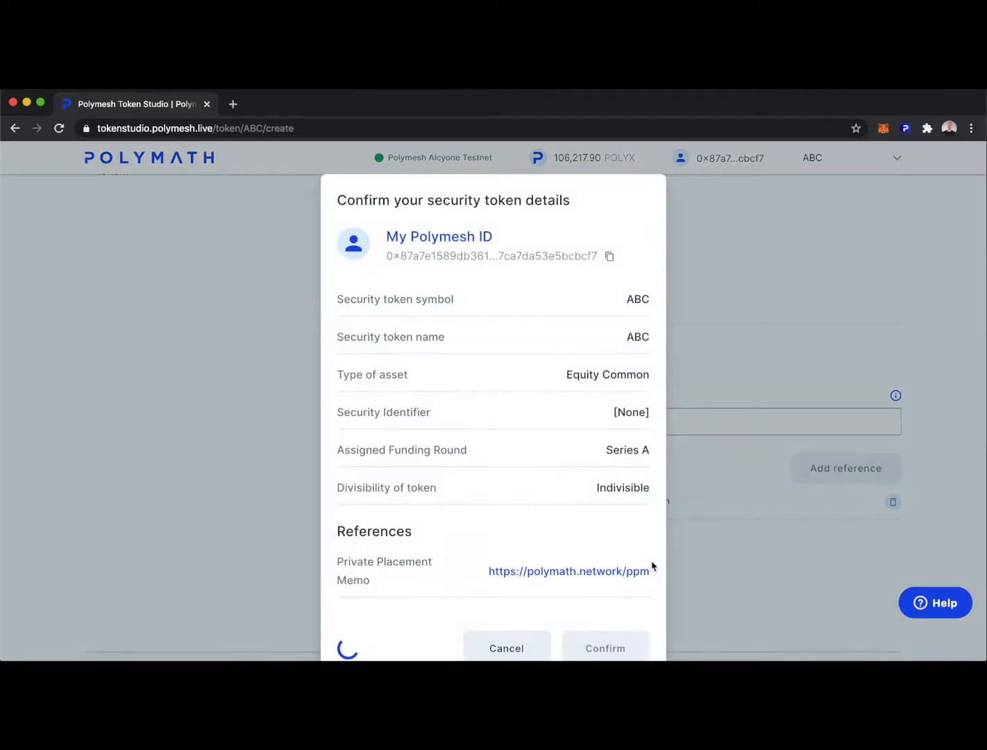
{"action": "left_click", "coordinate": [606, 627]}
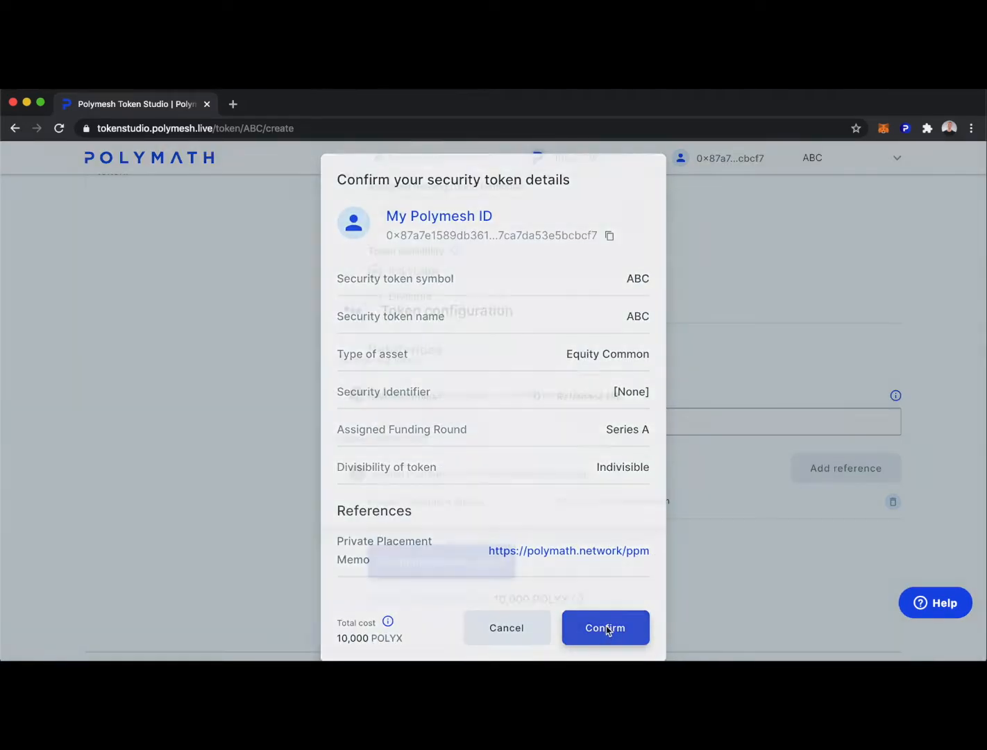
{"action": "left_click", "coordinate": [259, 579]}
{"action": "left_click", "coordinate": [260, 576]}
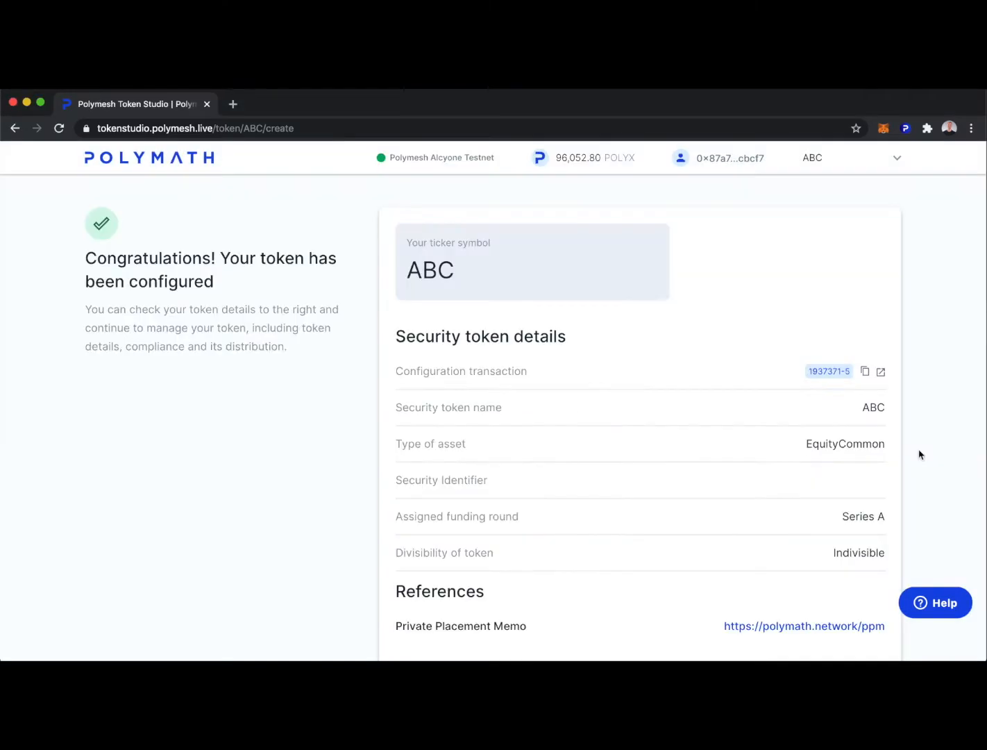
{"action": "scroll", "coordinate": [919, 456], "scroll_direction": "down", "scroll_amount": 3}
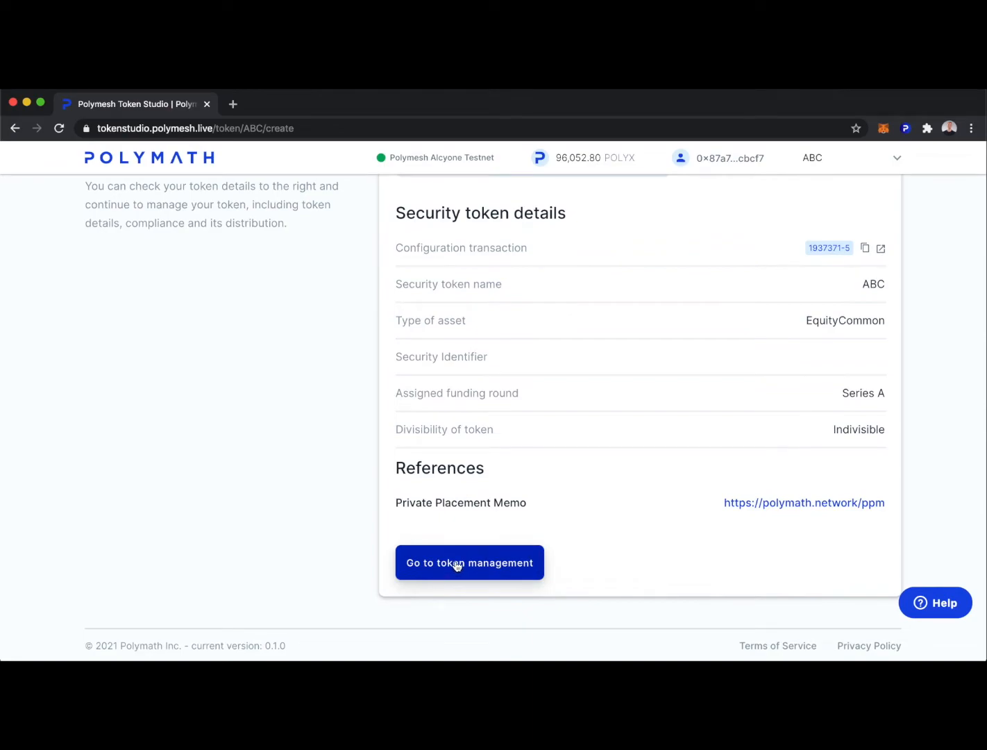
Go to ABC token management and expand its advanced configuration, including the new owner ID field.
{"action": "left_click", "coordinate": [456, 566]}
{"action": "left_click", "coordinate": [848, 565]}
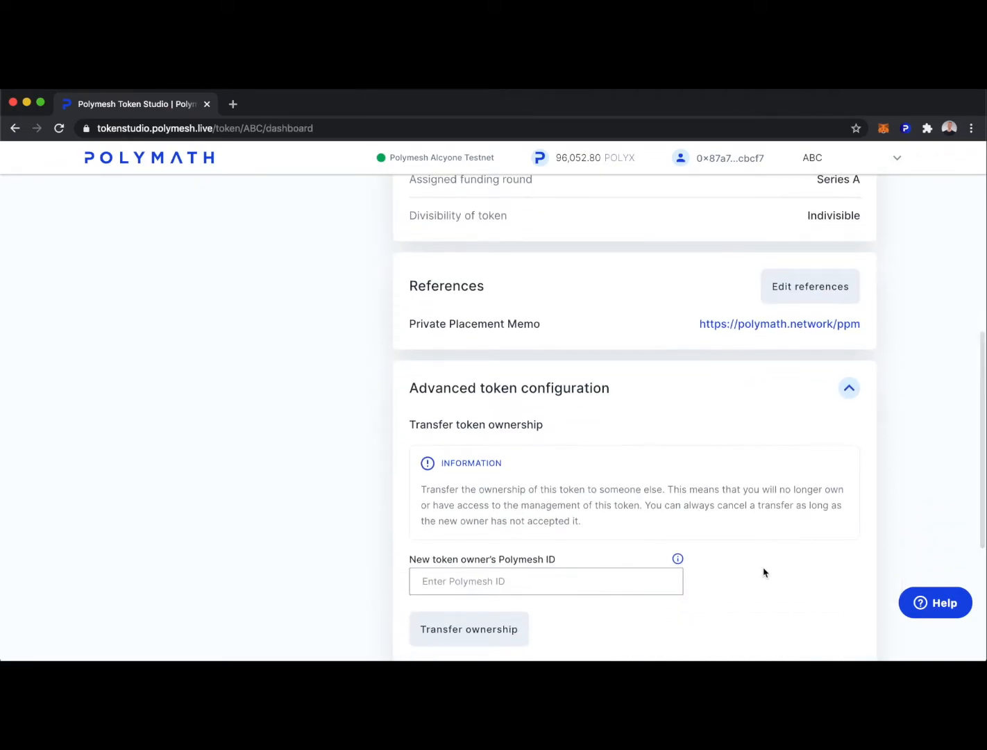
{"action": "scroll", "coordinate": [762, 571], "scroll_direction": "down", "scroll_amount": 2}
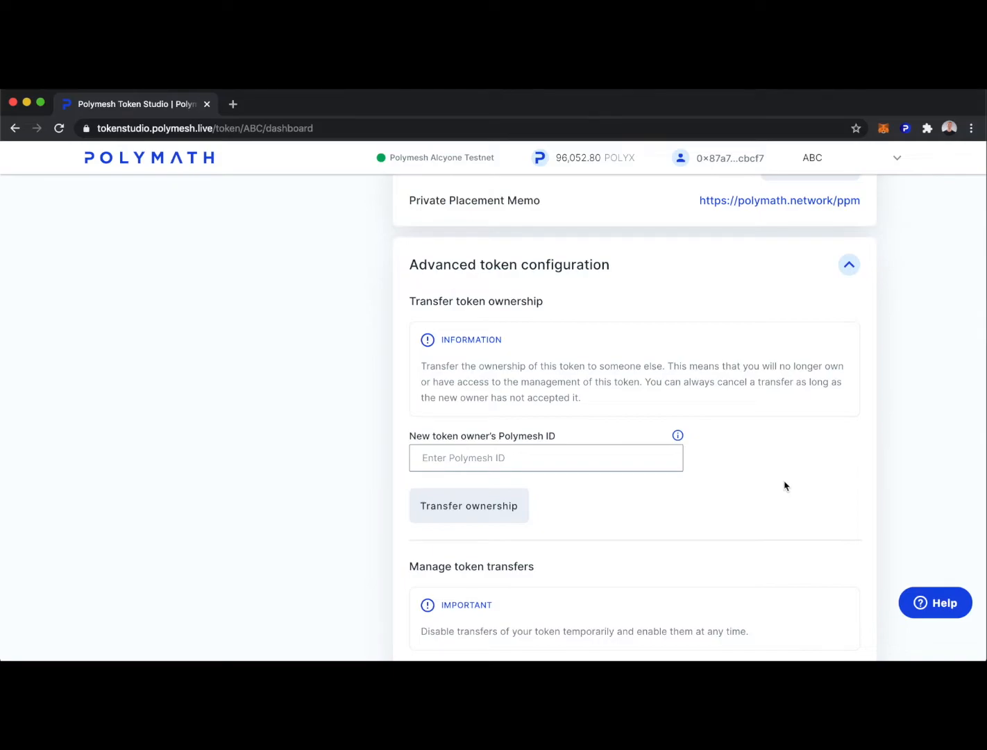
{"action": "left_click", "coordinate": [444, 458]}
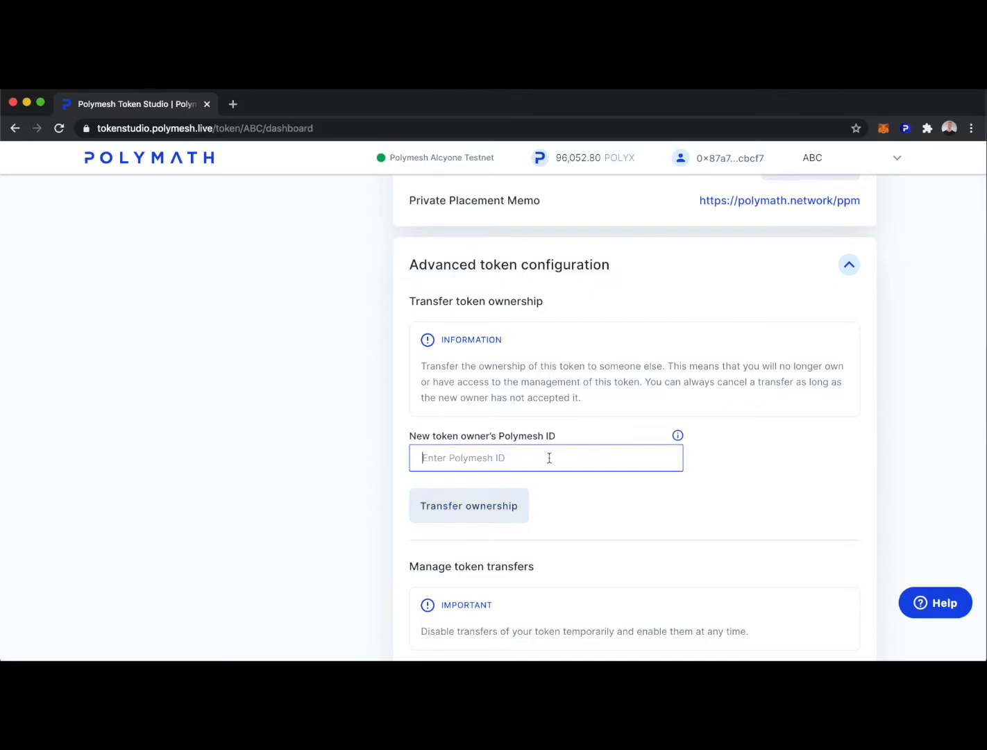
{"action": "scroll", "coordinate": [862, 458], "scroll_direction": "down", "scroll_amount": 3}
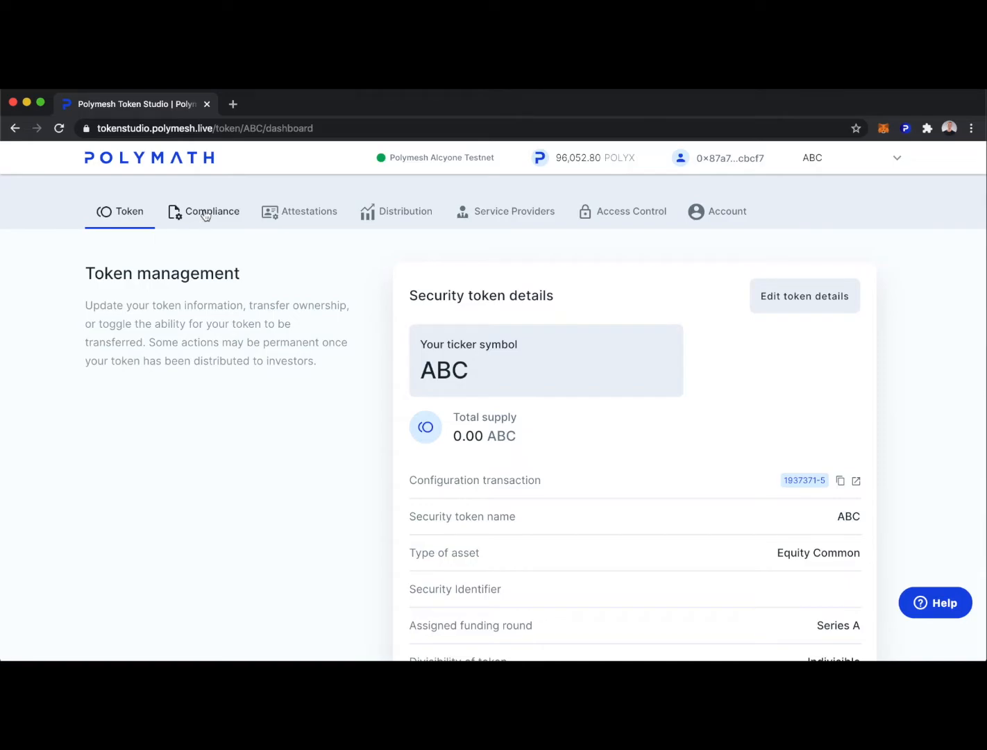
Apply the KYC plus accredited/affiliate/exempted compliance template with buy and sell lockups enforced.
{"action": "left_click", "coordinate": [204, 213]}
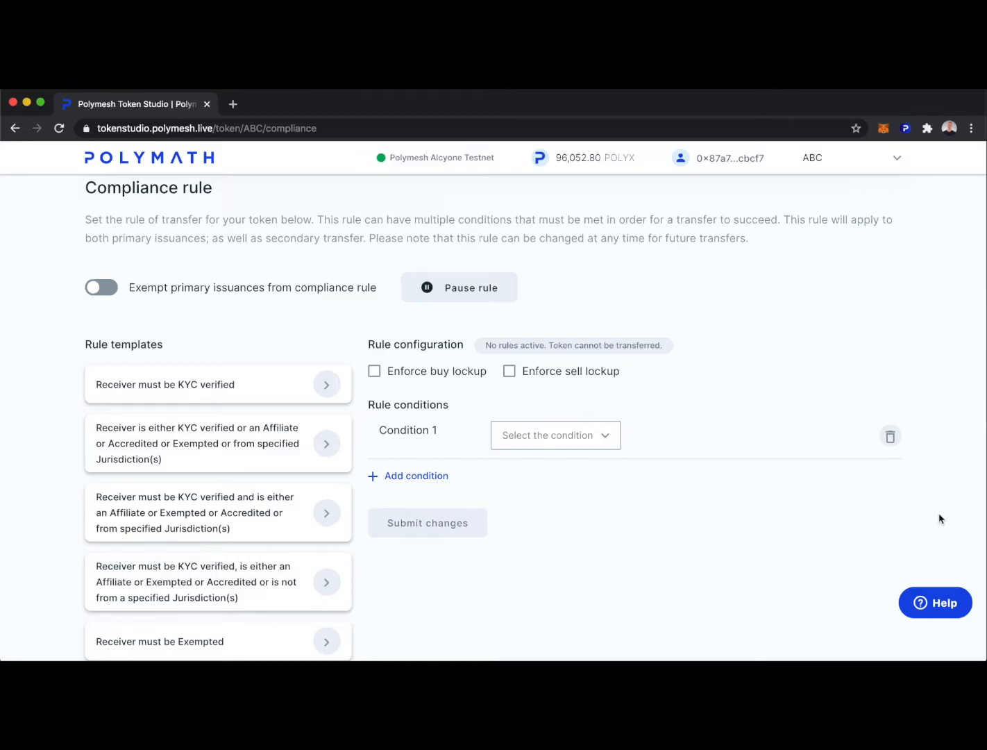
{"action": "scroll", "coordinate": [939, 517], "scroll_direction": "down", "scroll_amount": 2}
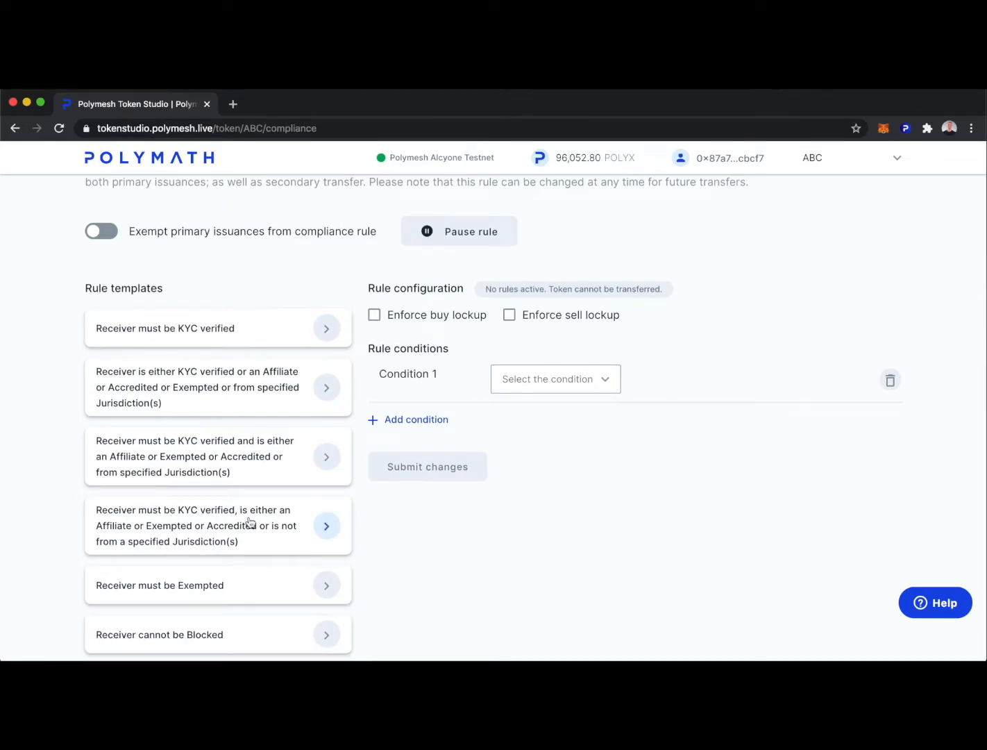
{"action": "left_click", "coordinate": [233, 527]}
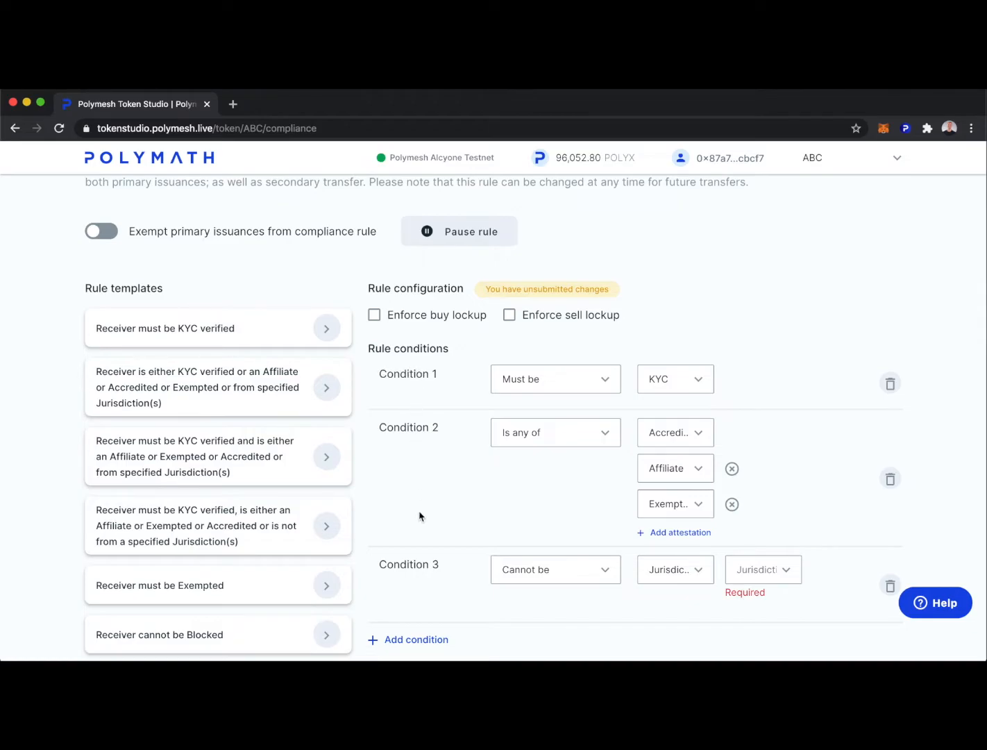
{"action": "left_click", "coordinate": [374, 317]}
{"action": "left_click", "coordinate": [509, 315]}
Set Condition 3 to exclude United States of America and review the three conditions.
{"action": "scroll", "coordinate": [452, 459], "scroll_direction": "down", "scroll_amount": 2}
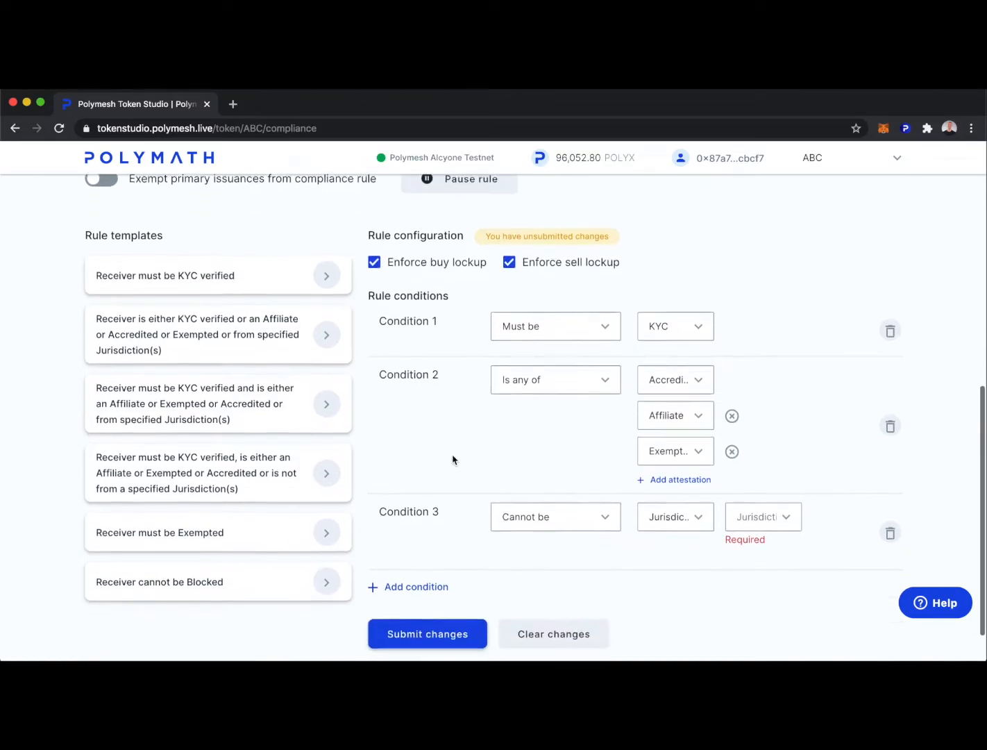
{"action": "left_click", "coordinate": [785, 511]}
{"action": "scroll", "coordinate": [789, 574], "scroll_direction": "down", "scroll_amount": 15}
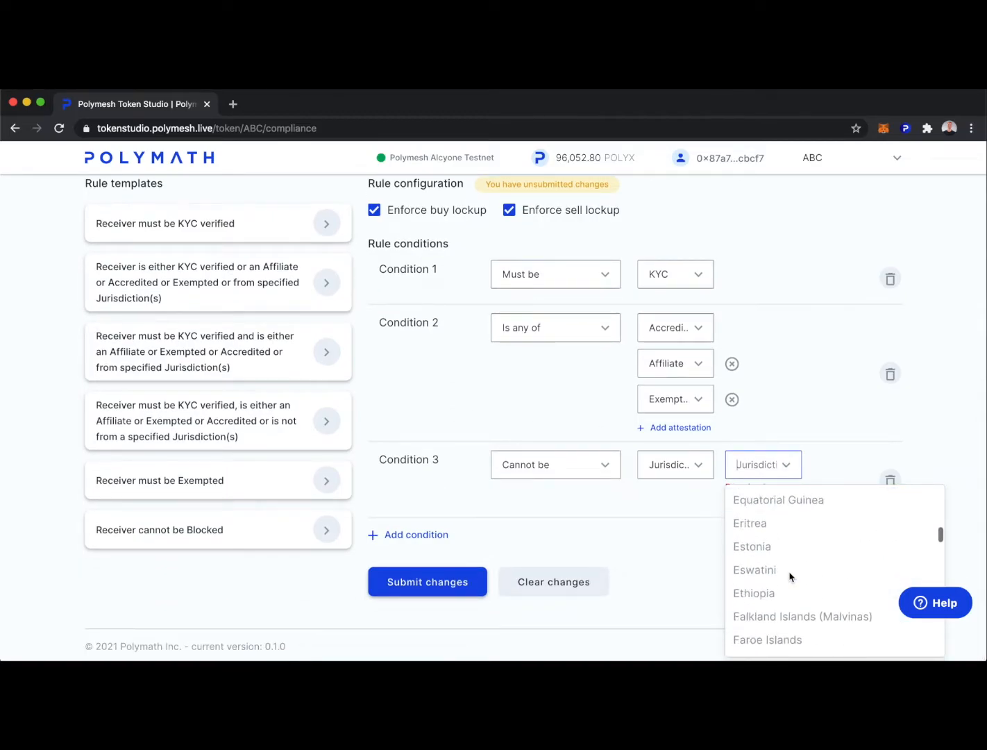
{"action": "scroll", "coordinate": [788, 576], "scroll_direction": "down", "scroll_amount": 13}
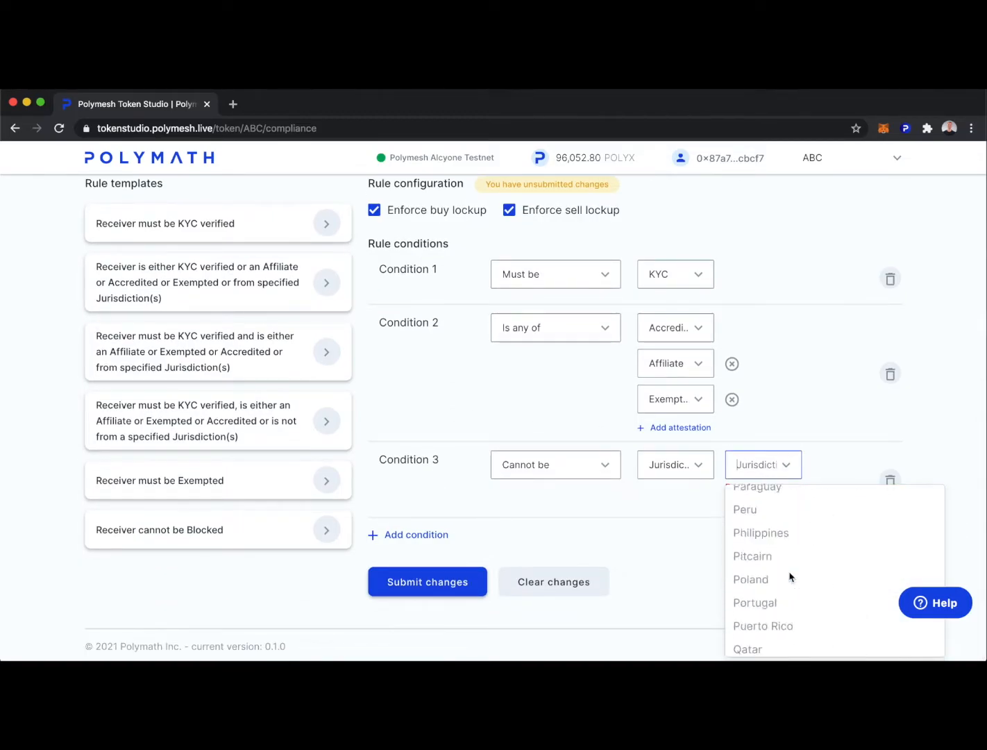
{"action": "scroll", "coordinate": [789, 576], "scroll_direction": "down", "scroll_amount": 12}
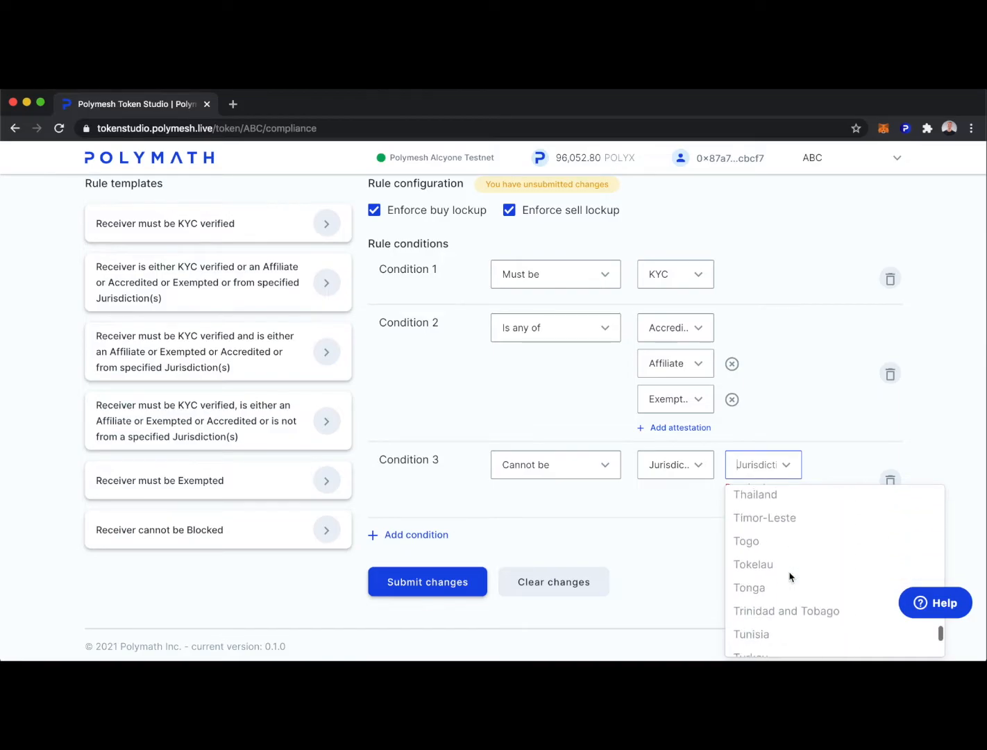
{"action": "scroll", "coordinate": [789, 577], "scroll_direction": "down", "scroll_amount": 4}
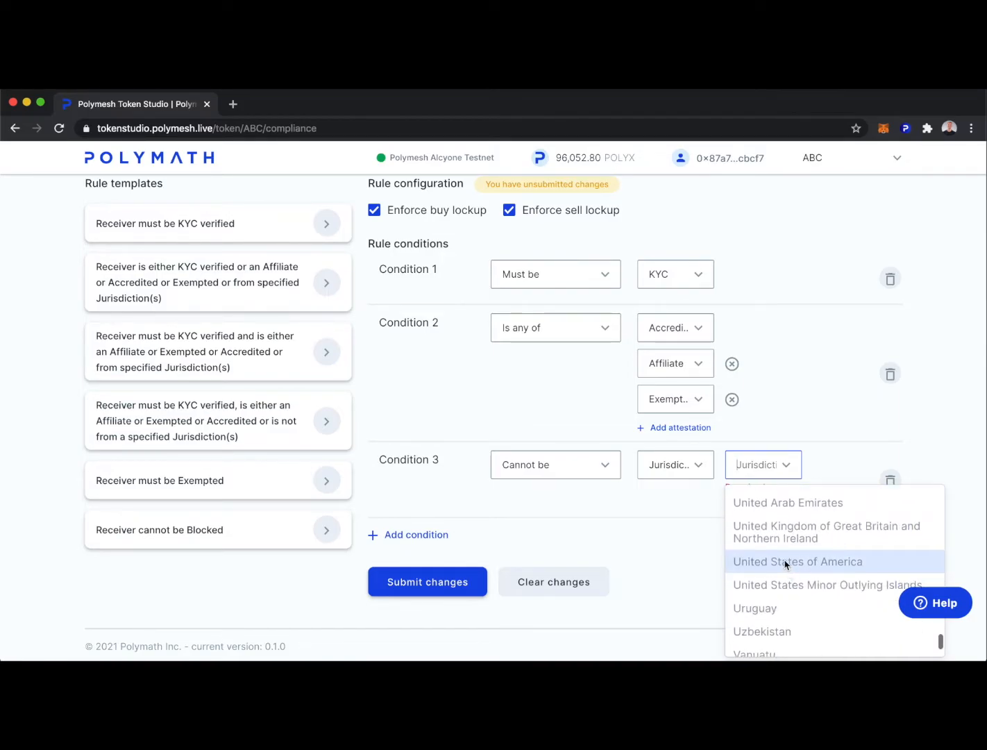
{"action": "left_click", "coordinate": [784, 563]}
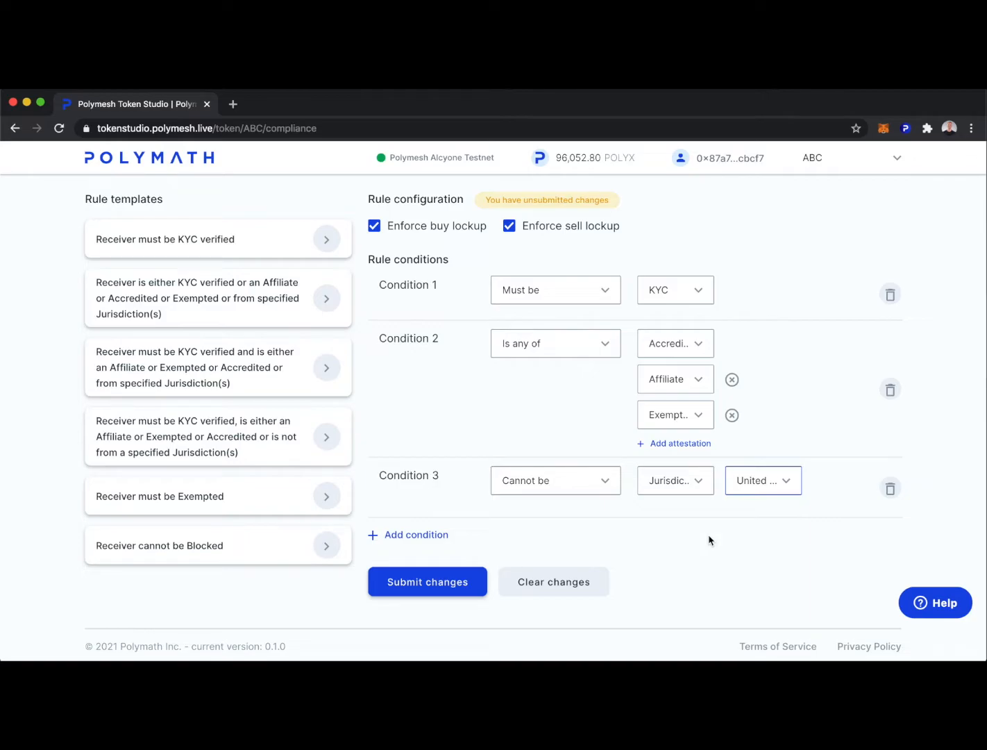
{"action": "left_click_drag", "start_coordinate": [378, 285], "coordinate": [436, 310]}
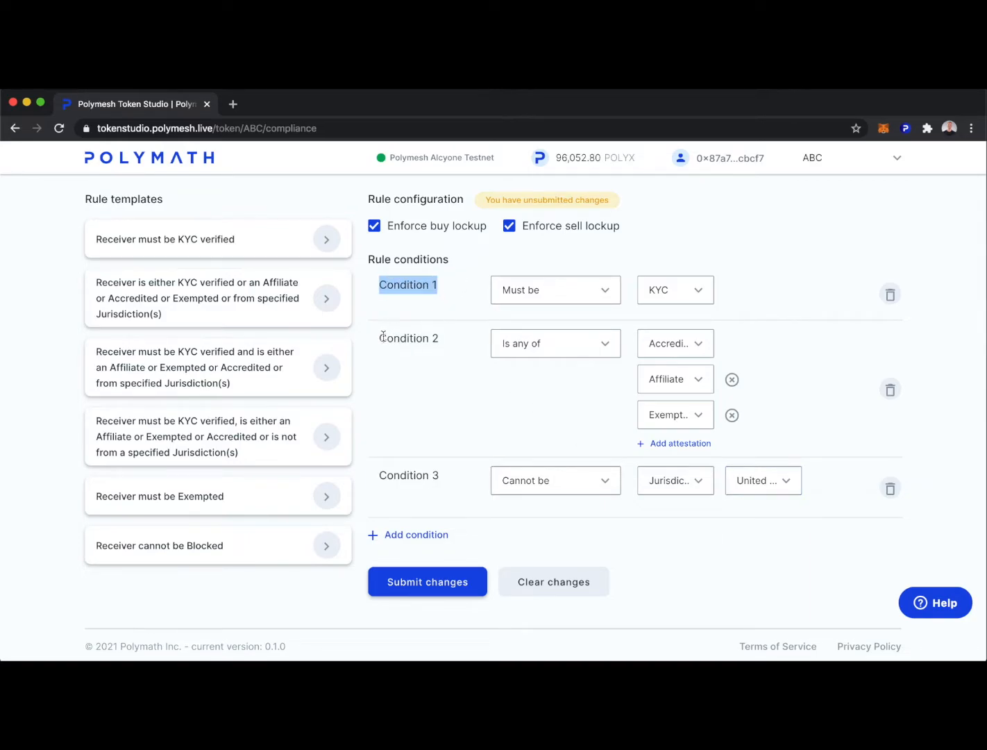
{"action": "left_click_drag", "start_coordinate": [383, 337], "coordinate": [439, 337]}
{"action": "left_click_drag", "start_coordinate": [379, 474], "coordinate": [441, 475]}
{"action": "left_click", "coordinate": [752, 550]}
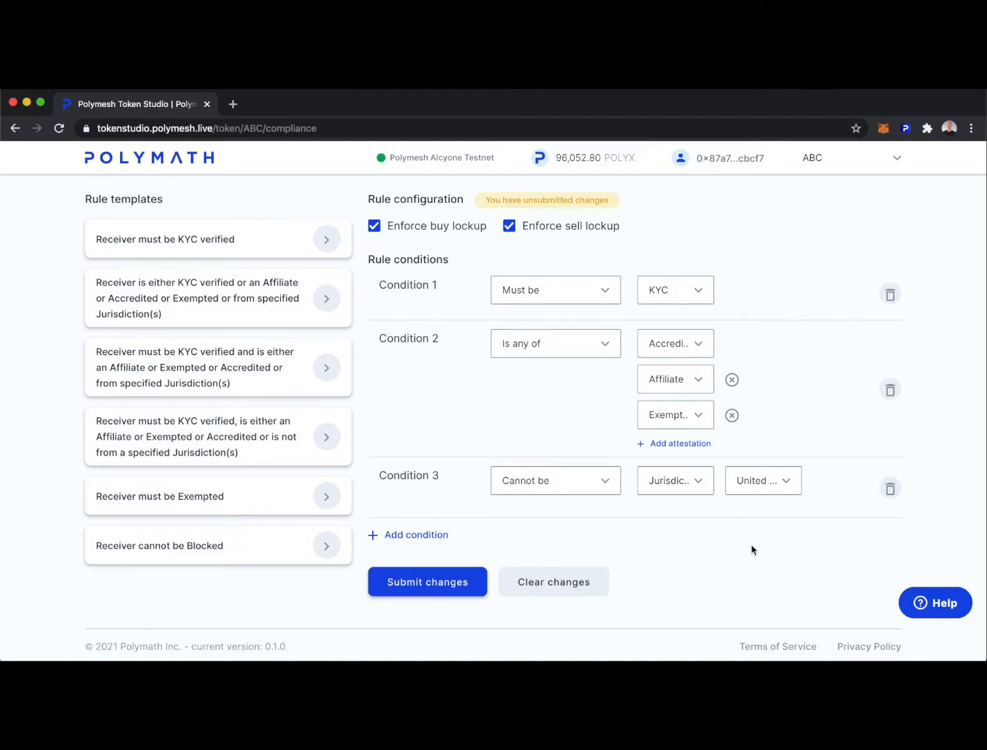
Submit the three-condition compliance rule, confirm it, and authorize the transaction in the wallet.
{"action": "left_click", "coordinate": [416, 534]}
{"action": "left_click", "coordinate": [900, 547]}
{"action": "left_click", "coordinate": [421, 585]}
{"action": "left_click", "coordinate": [606, 463]}
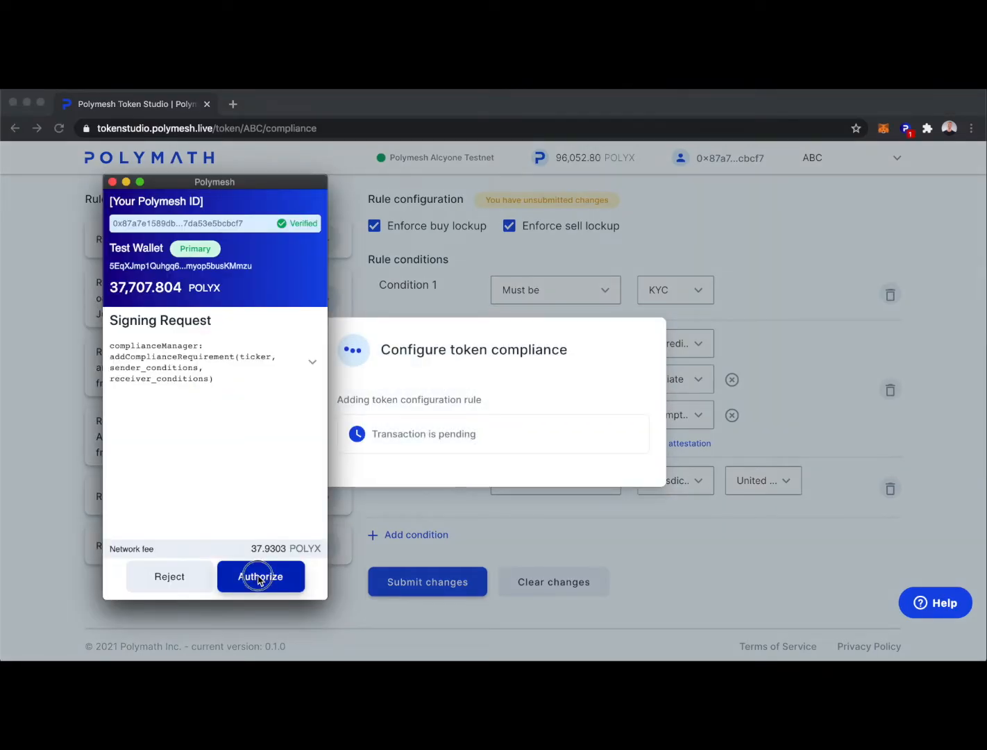
{"action": "left_click", "coordinate": [261, 576]}
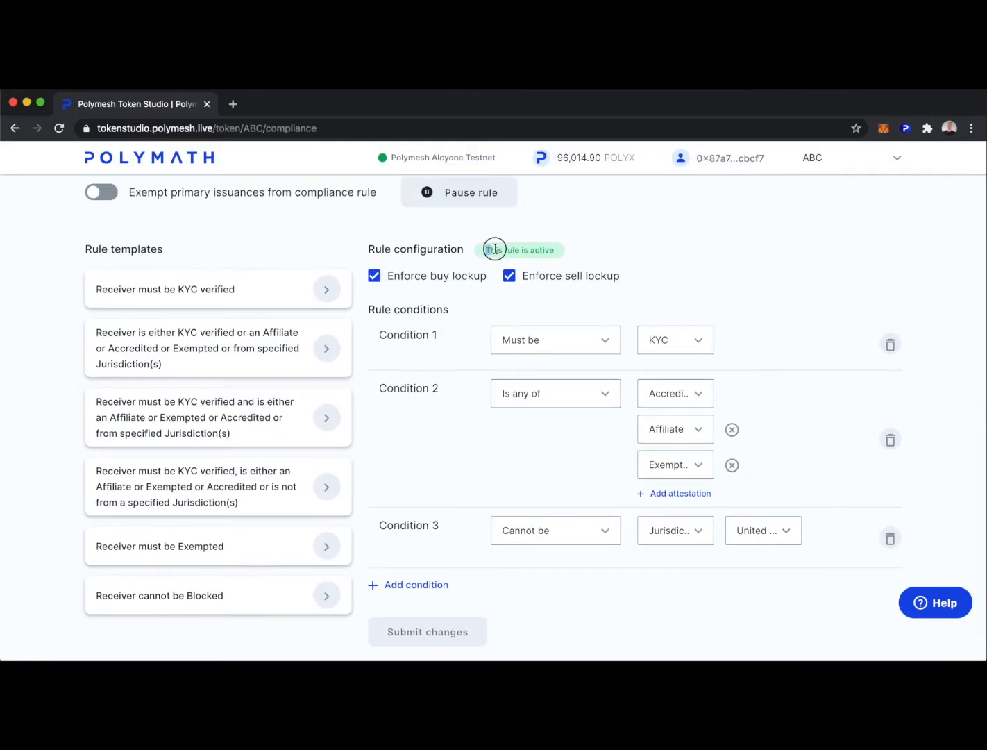
{"action": "scroll", "coordinate": [800, 328], "scroll_direction": "down", "scroll_amount": 1}
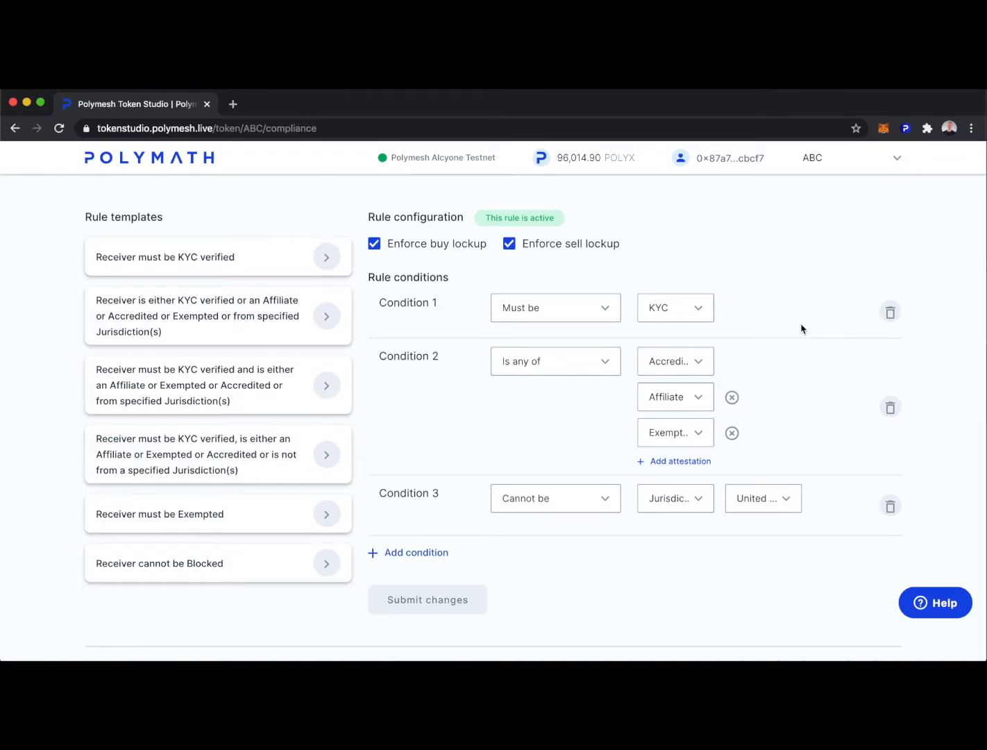
Add My Polymesh ID as an approved attestation provider with all attestation types selected.
{"action": "scroll", "coordinate": [801, 328], "scroll_direction": "up", "scroll_amount": 6}
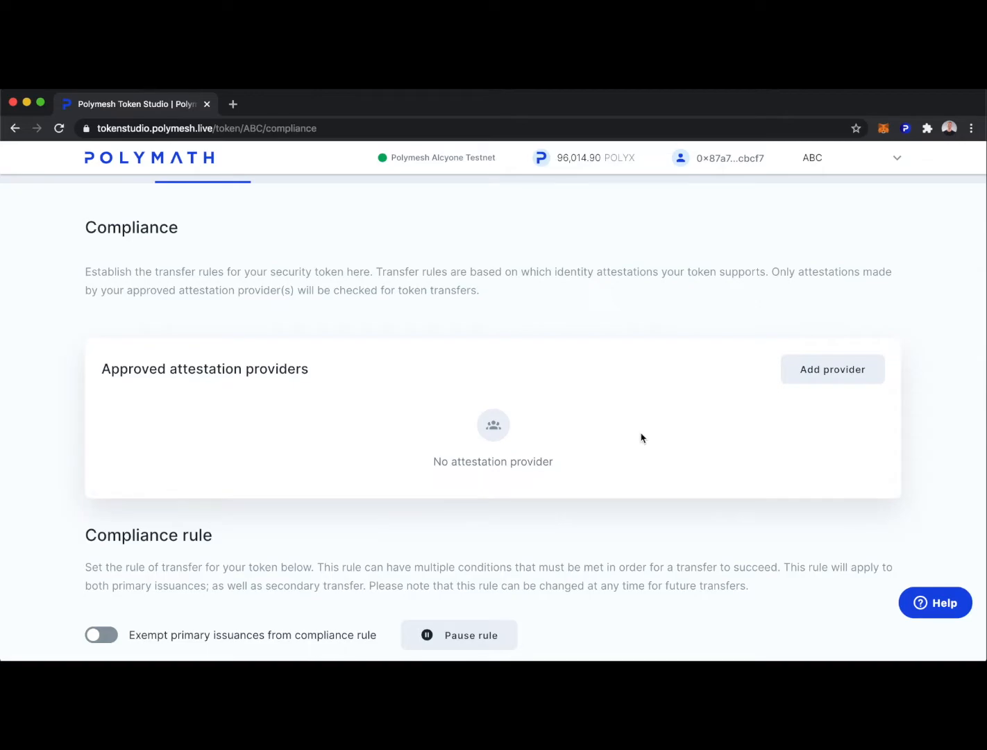
{"action": "left_click", "coordinate": [825, 375]}
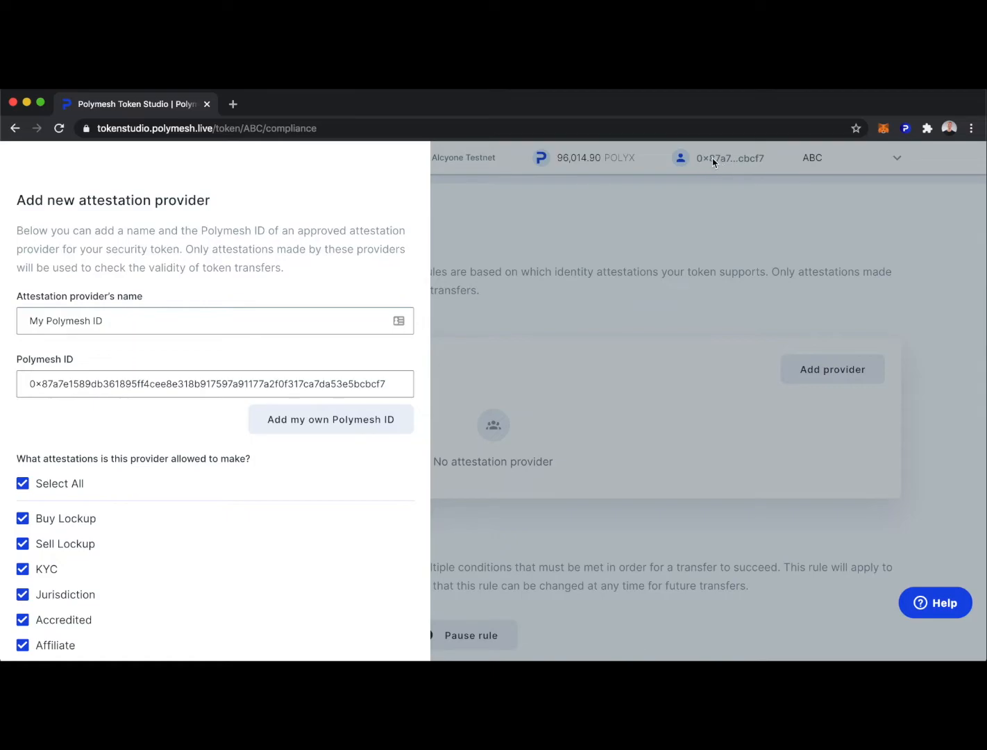
{"action": "scroll", "coordinate": [243, 517], "scroll_direction": "down", "scroll_amount": 1}
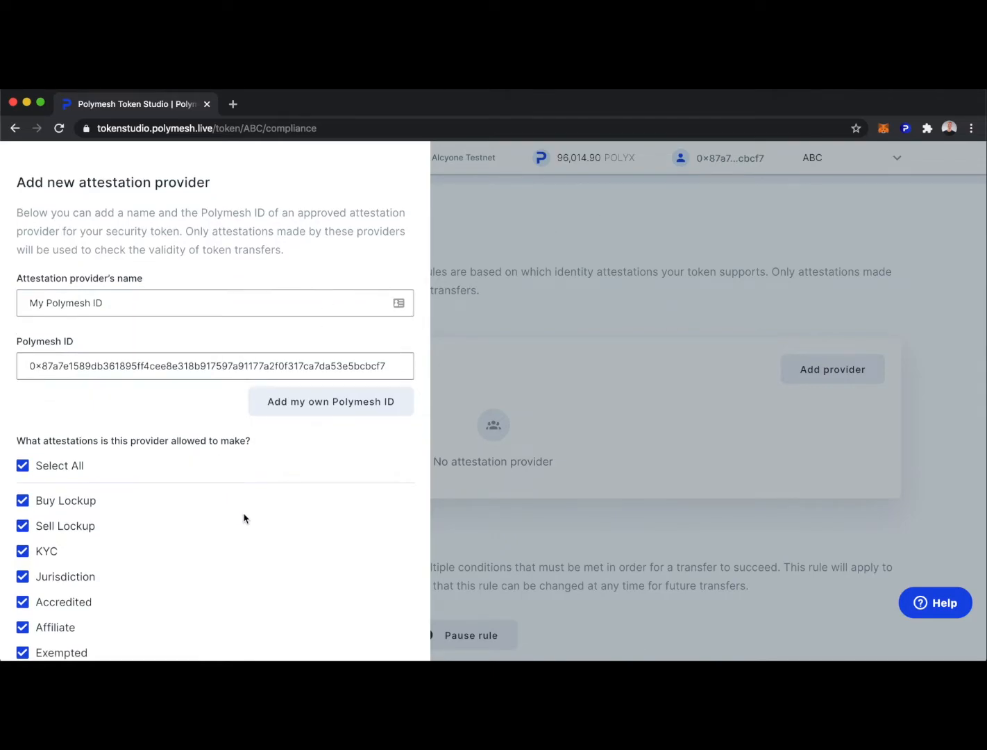
{"action": "scroll", "coordinate": [243, 517], "scroll_direction": "down", "scroll_amount": 4}
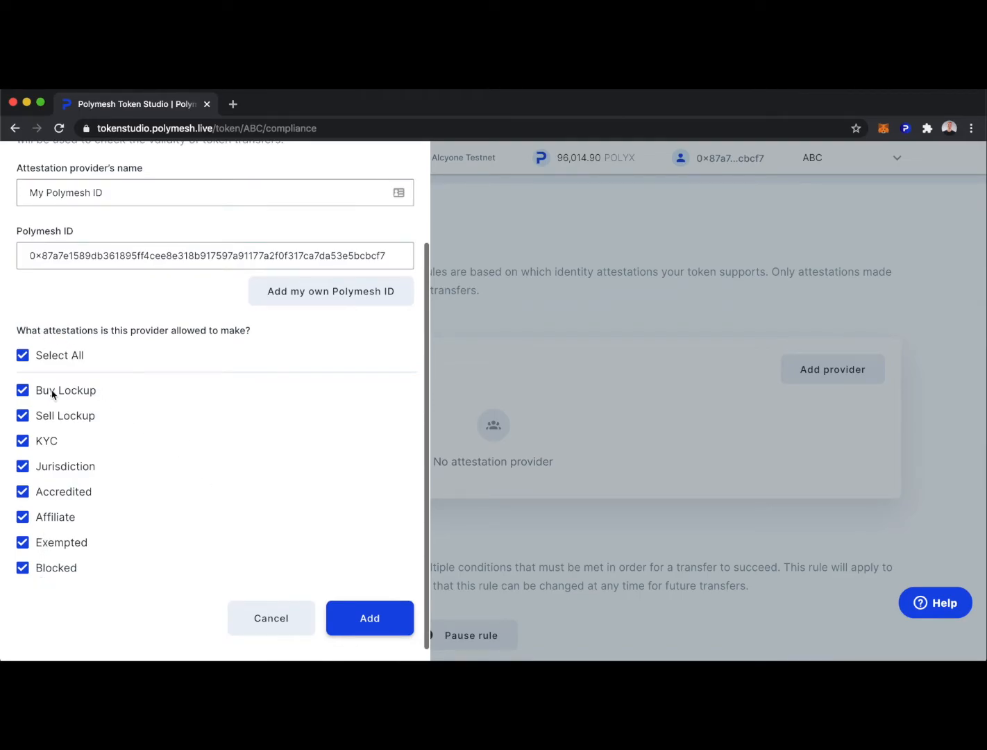
{"action": "left_click", "coordinate": [371, 618]}
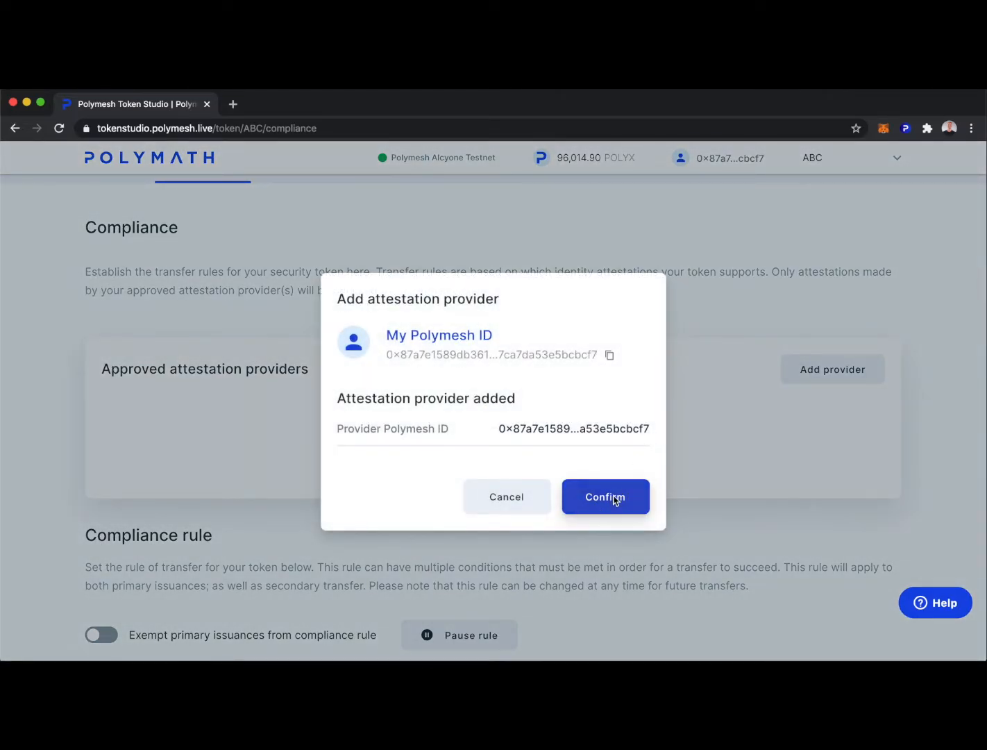
Confirm My Polymesh ID as ABC's attestation provider and authorize it in the wallet.
{"action": "left_click", "coordinate": [612, 497]}
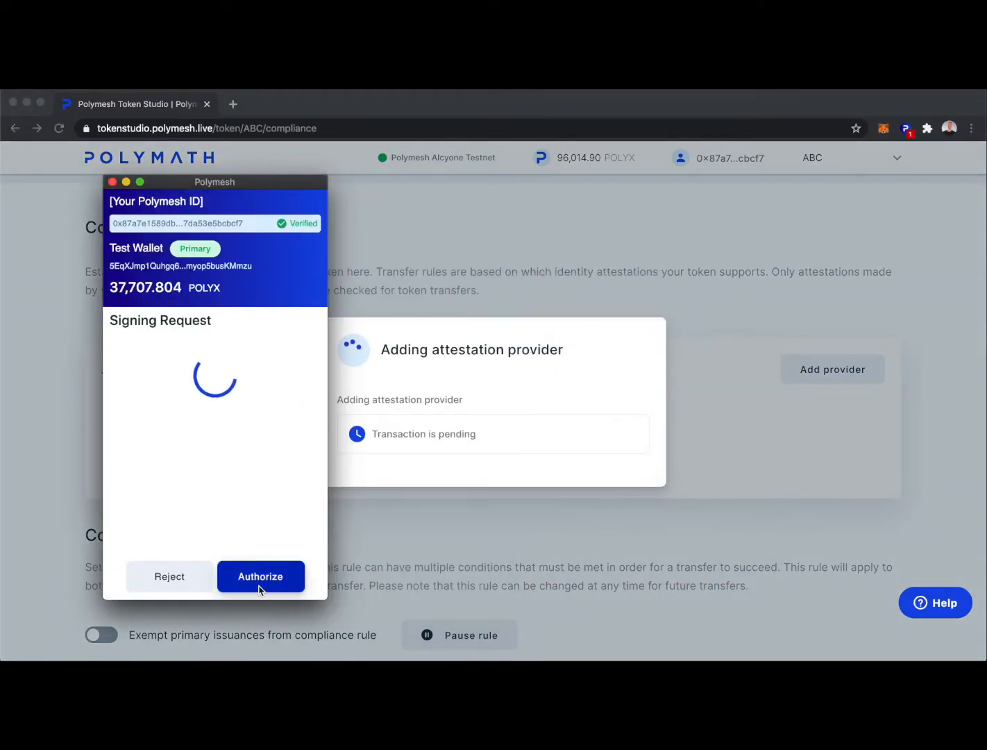
{"action": "left_click", "coordinate": [258, 582]}
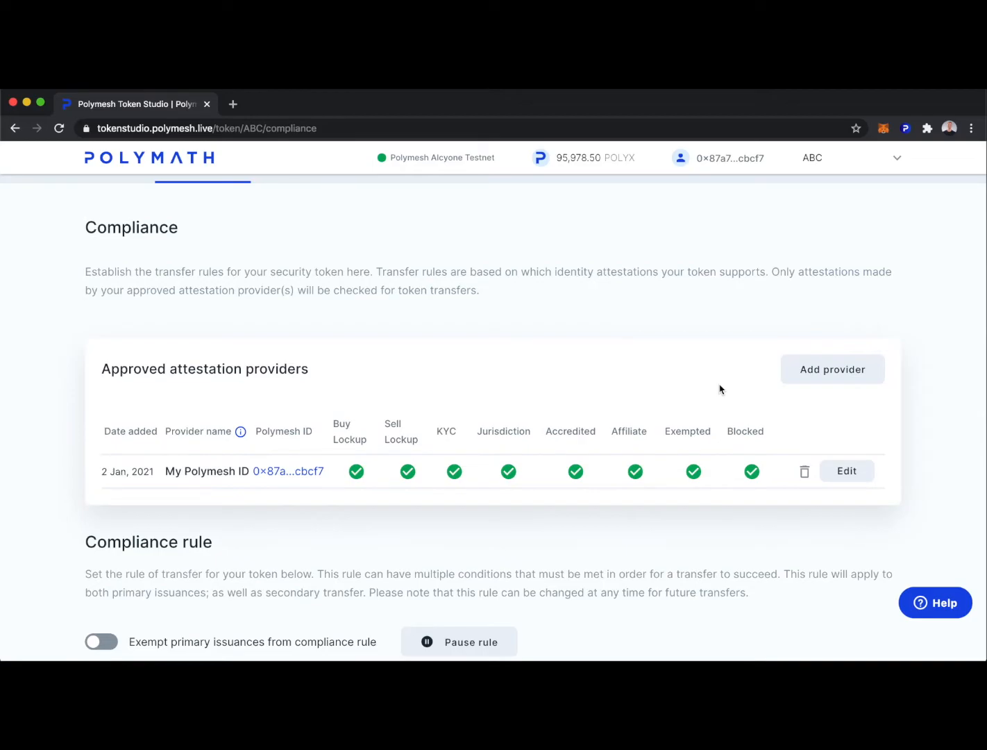
{"action": "scroll", "coordinate": [694, 372], "scroll_direction": "up", "scroll_amount": 1}
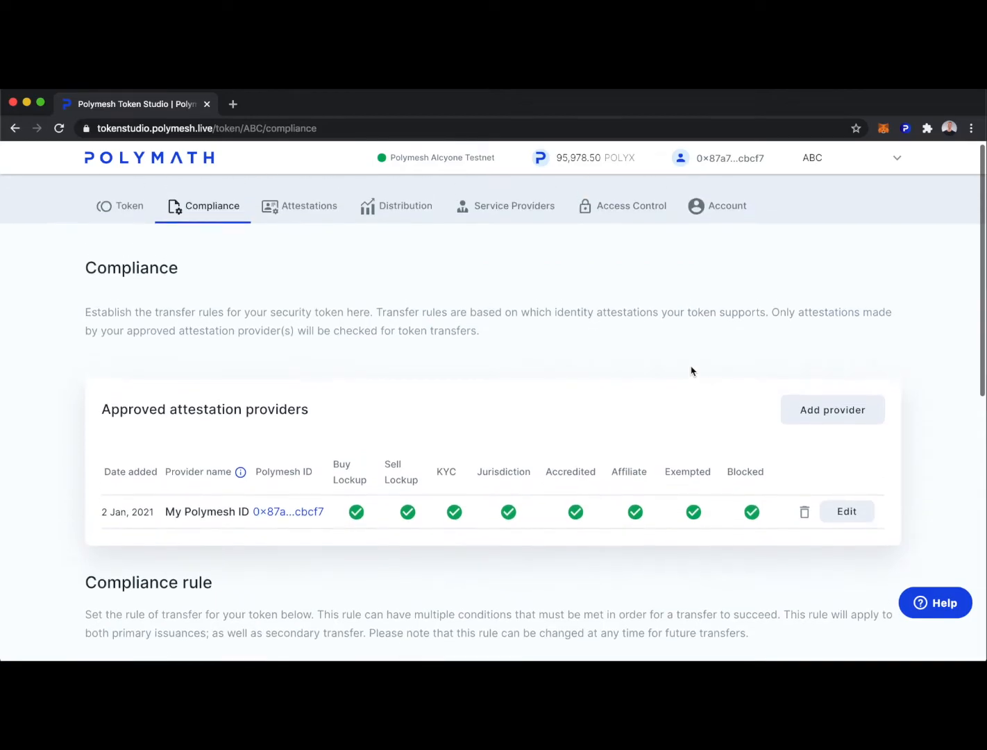
On ABC's Attestations page, add attestations for a single Polymesh ID and paste the investor's ID.
{"action": "left_click", "coordinate": [300, 209]}
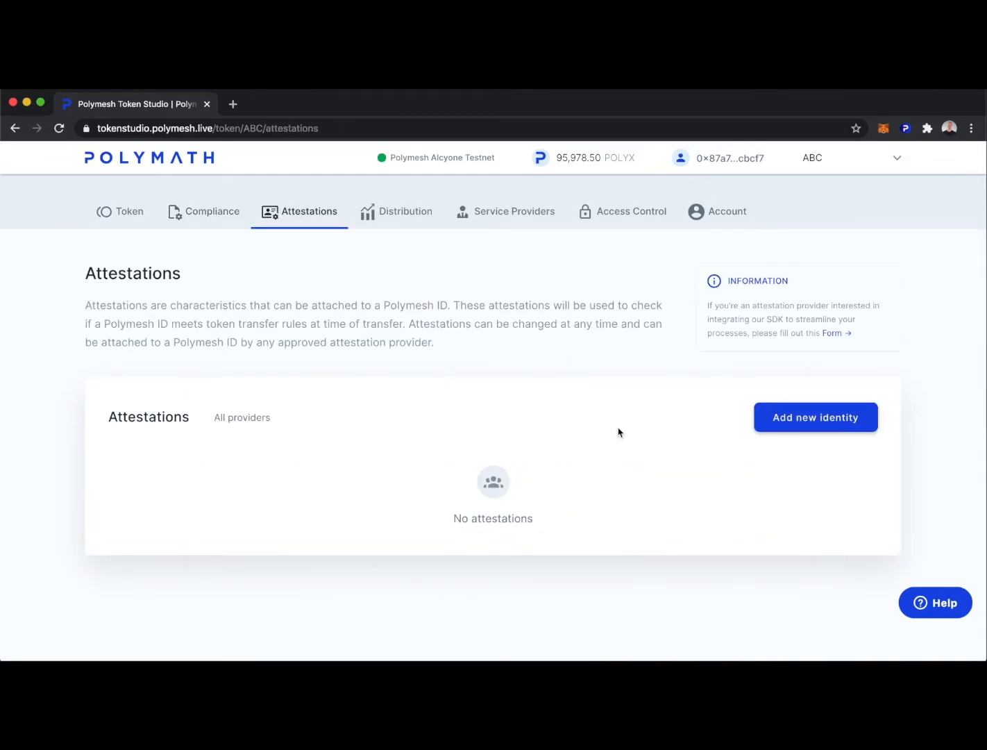
{"action": "left_click", "coordinate": [836, 416]}
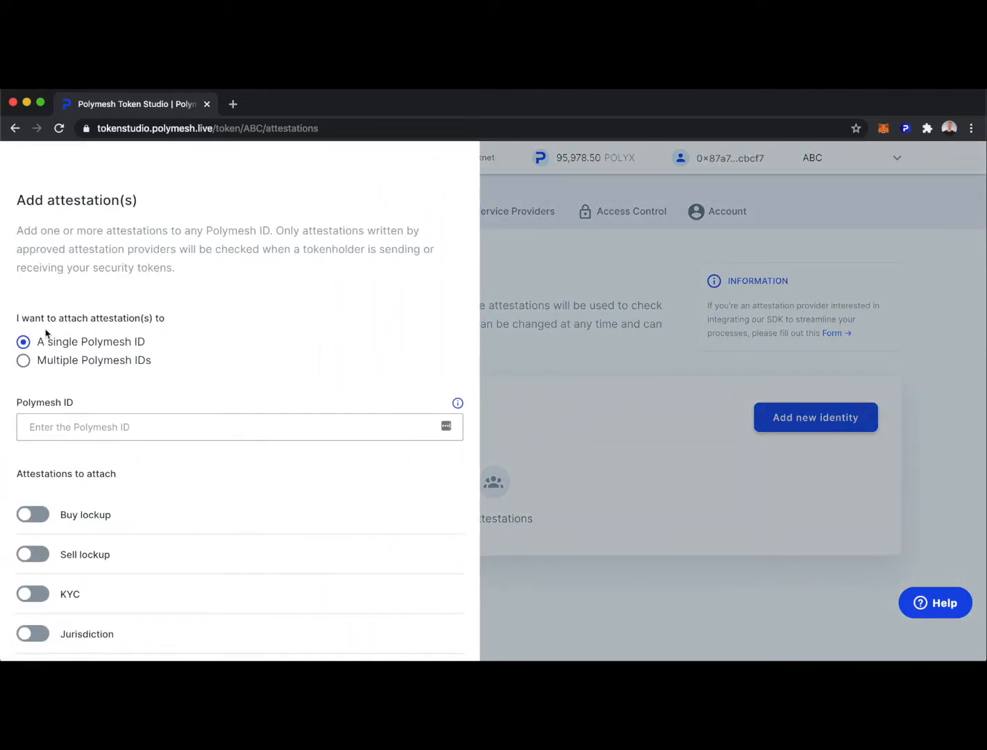
{"action": "left_click", "coordinate": [23, 361]}
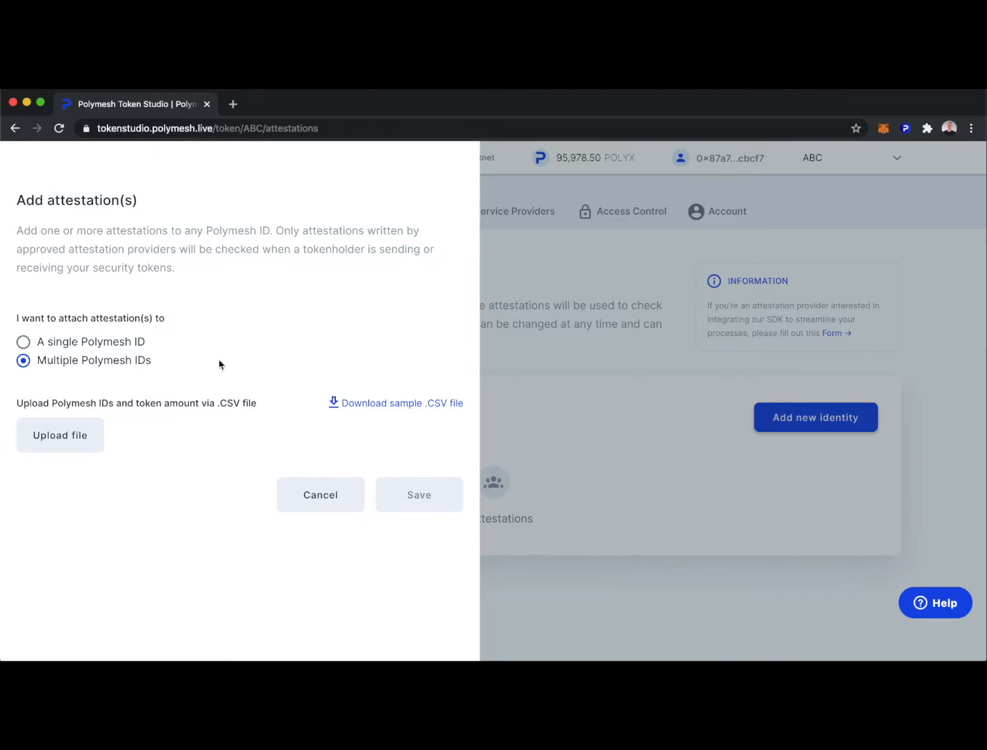
{"action": "left_click", "coordinate": [24, 342]}
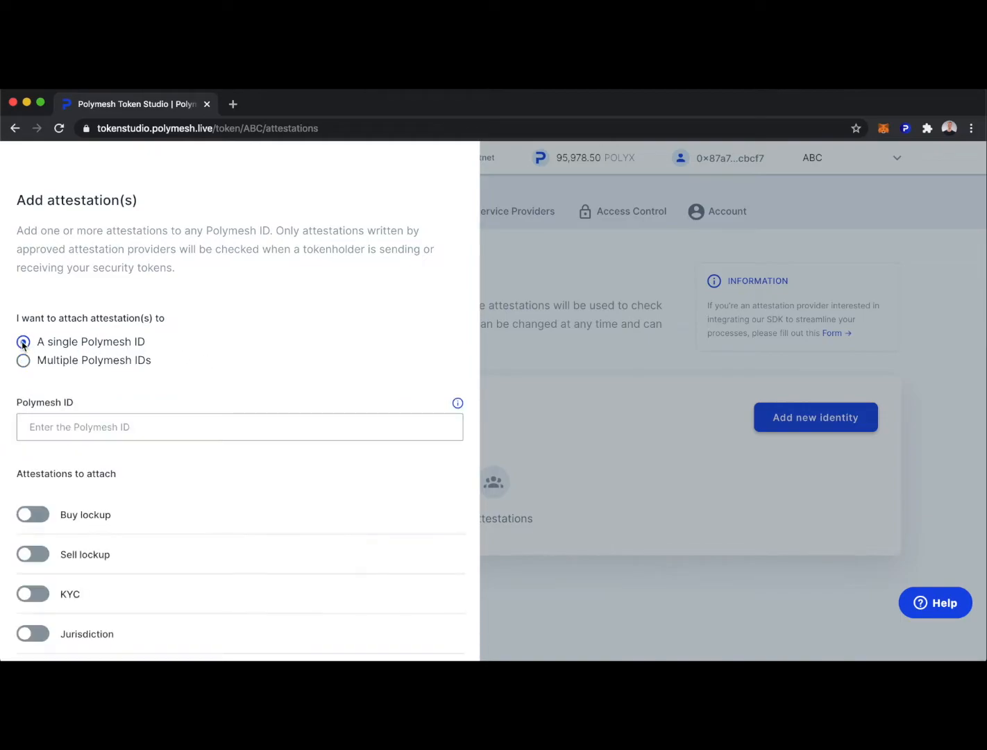
{"action": "left_click", "coordinate": [90, 427]}
{"action": "type", "text": "0x80f6e4962809f3f2a6d68edc720cd761027493b75ec1462161b96de42962bb50"}
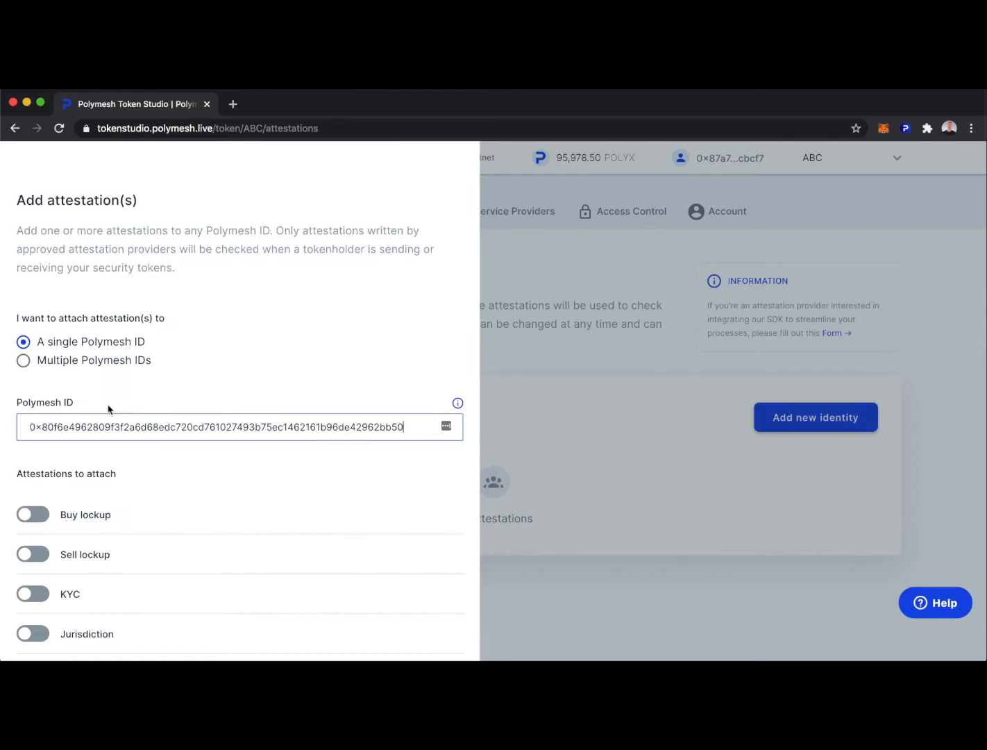
Turn on Buy lockup expiring 12/30/2020 and Sell lockup expiring 03/02/2021.
{"action": "scroll", "coordinate": [270, 471], "scroll_direction": "down", "scroll_amount": 3}
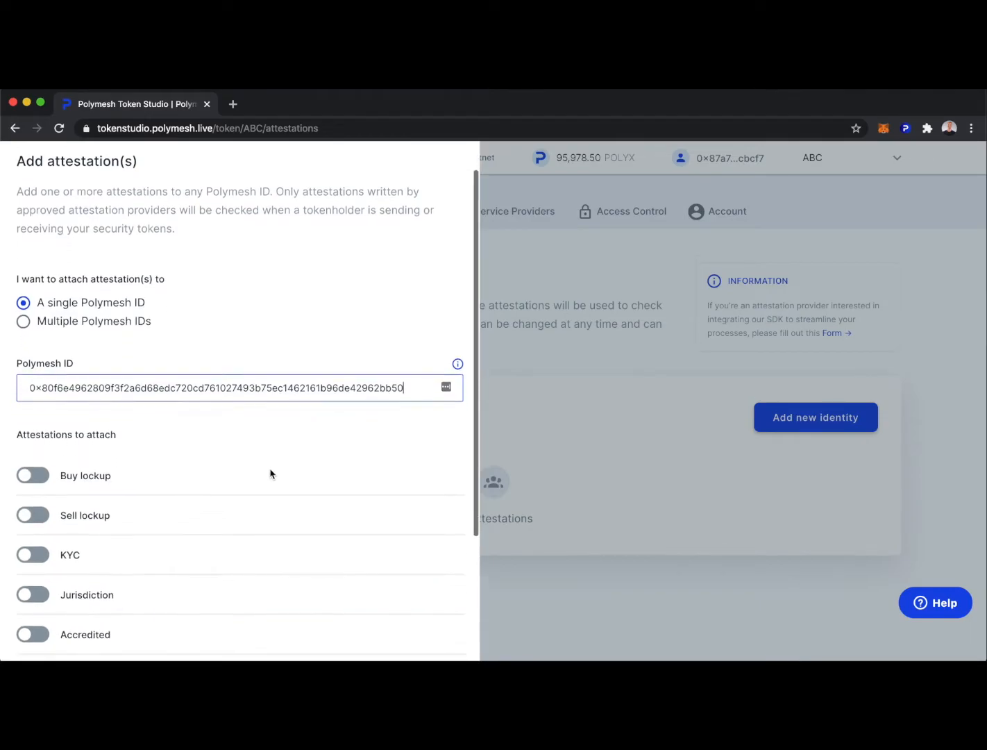
{"action": "left_click", "coordinate": [33, 373]}
{"action": "left_click", "coordinate": [357, 372]}
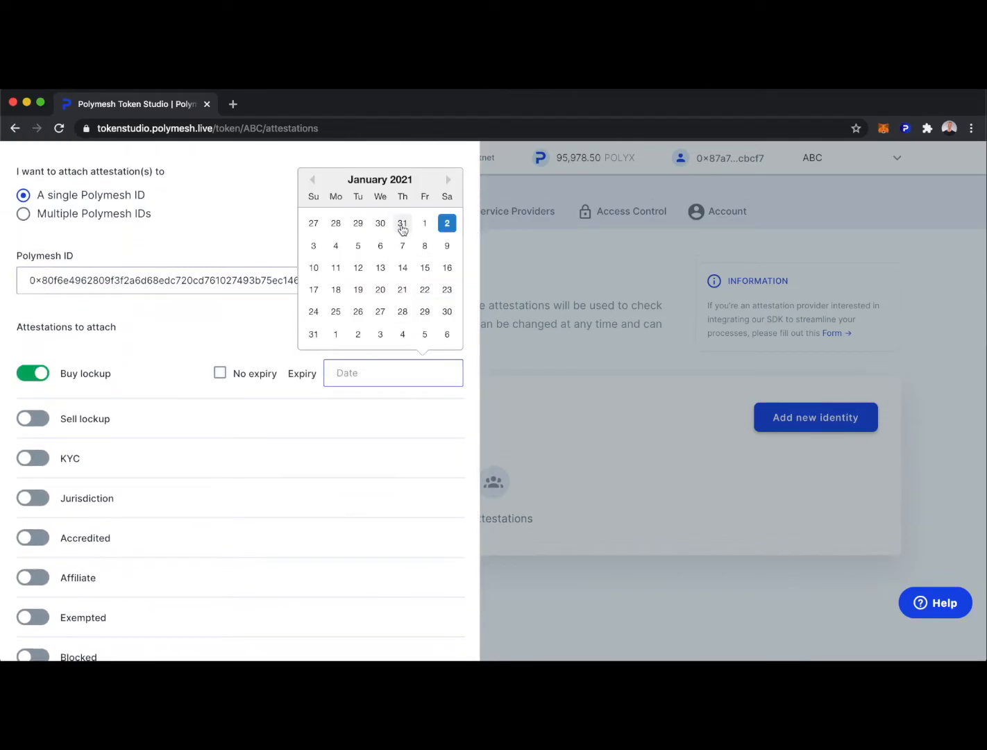
{"action": "left_click", "coordinate": [380, 223]}
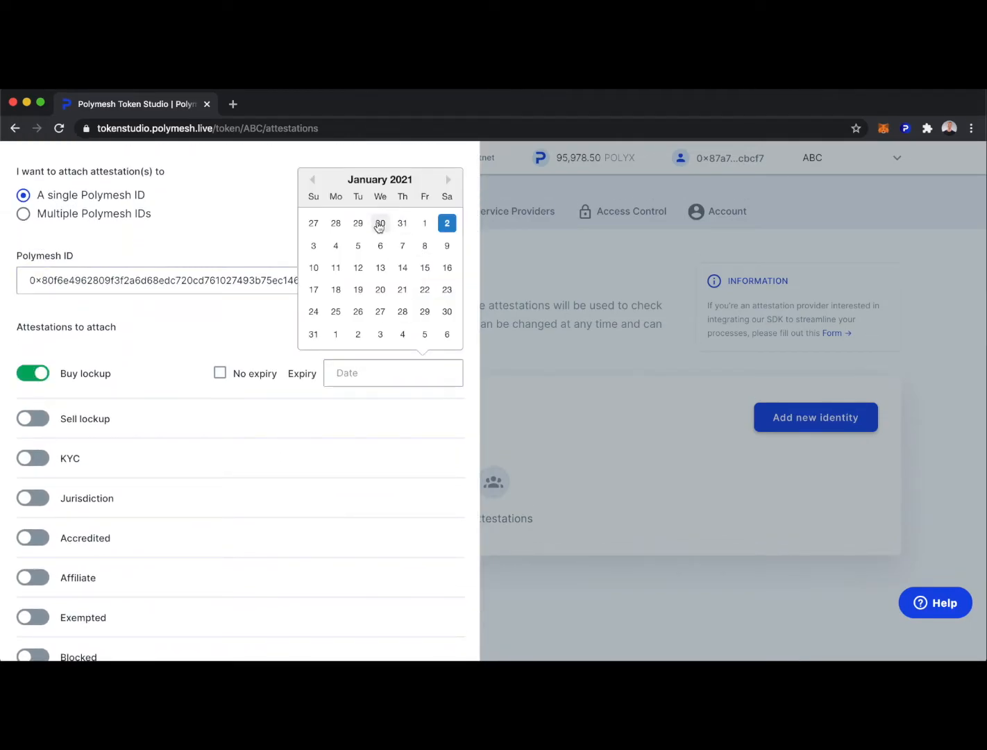
{"action": "left_click", "coordinate": [38, 425]}
{"action": "left_click", "coordinate": [392, 425]}
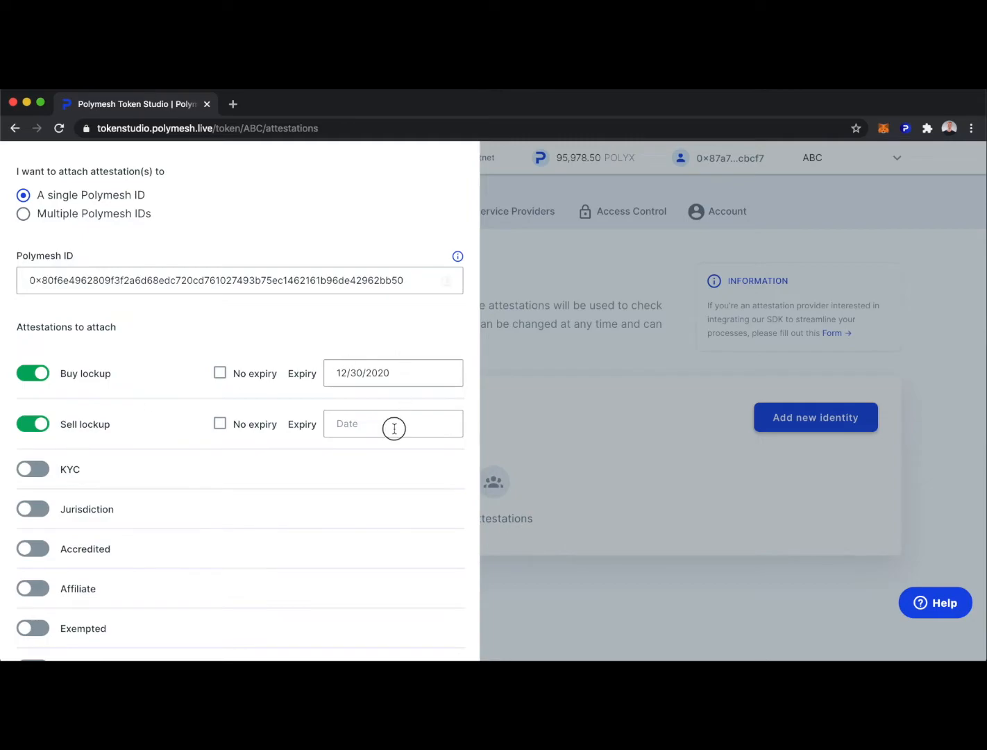
{"action": "left_click", "coordinate": [448, 235]}
{"action": "left_click", "coordinate": [448, 232]}
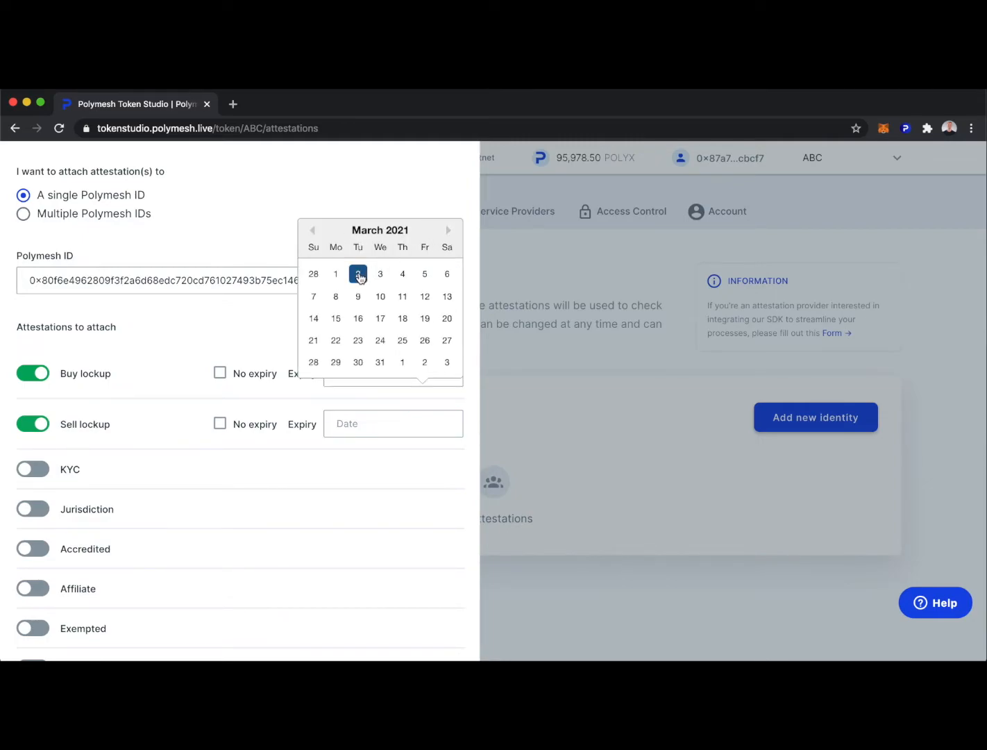
{"action": "left_click", "coordinate": [358, 274]}
Turn on the KYC attestation with expiry 03/02/2021.
{"action": "left_click", "coordinate": [38, 472]}
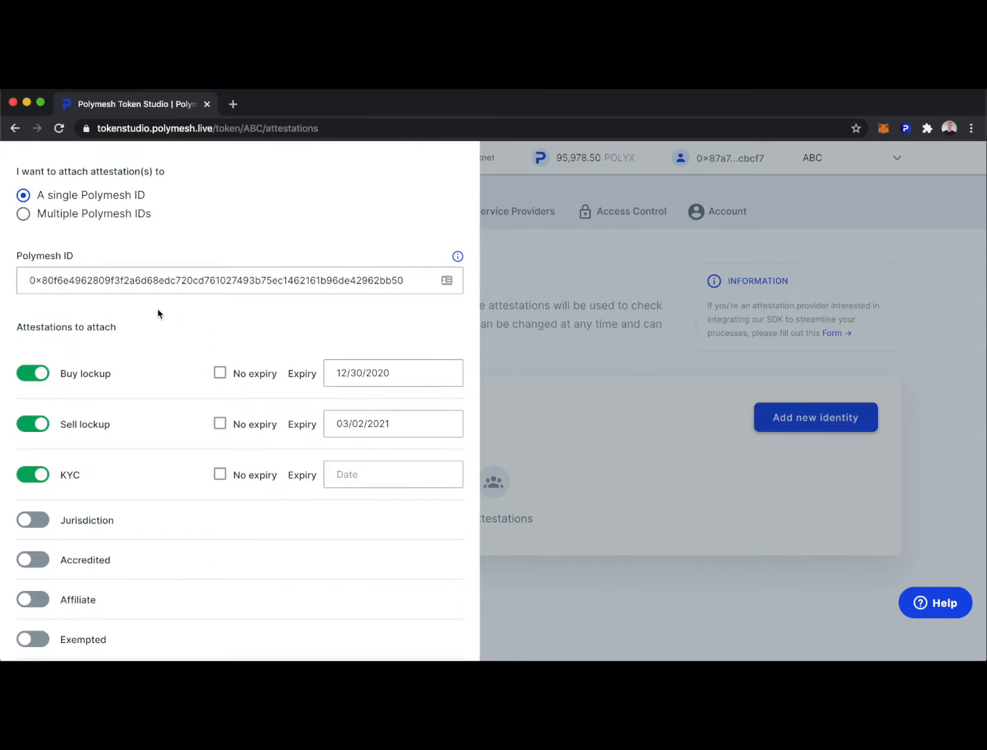
{"action": "left_click", "coordinate": [376, 474]}
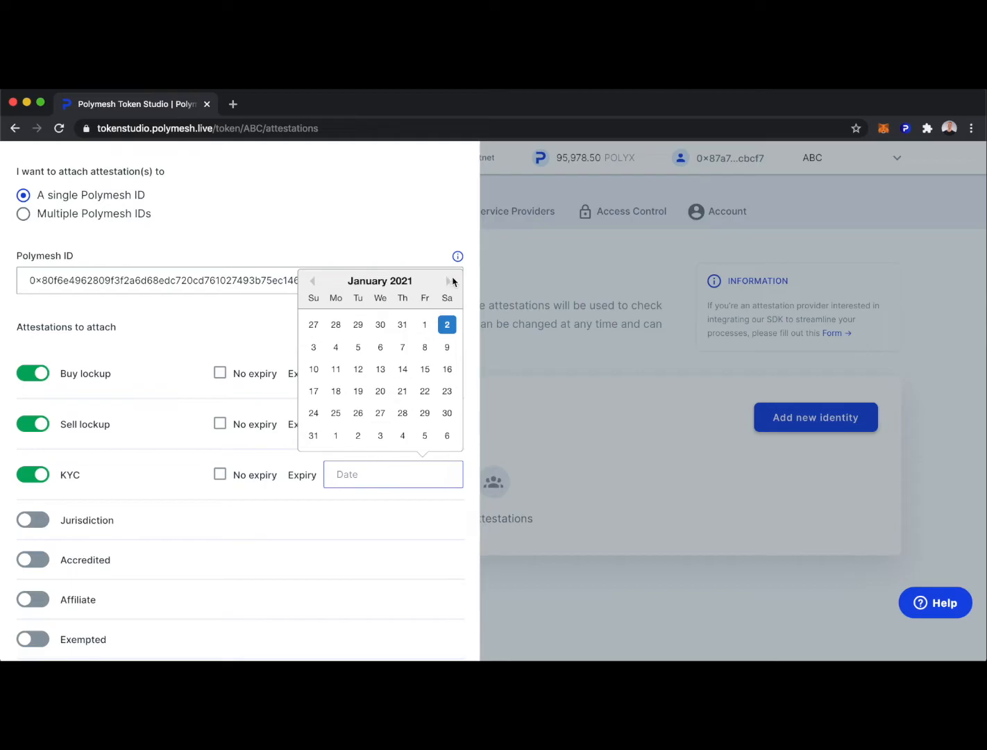
{"action": "left_click", "coordinate": [447, 281]}
{"action": "left_click", "coordinate": [447, 283]}
{"action": "left_click", "coordinate": [358, 324]}
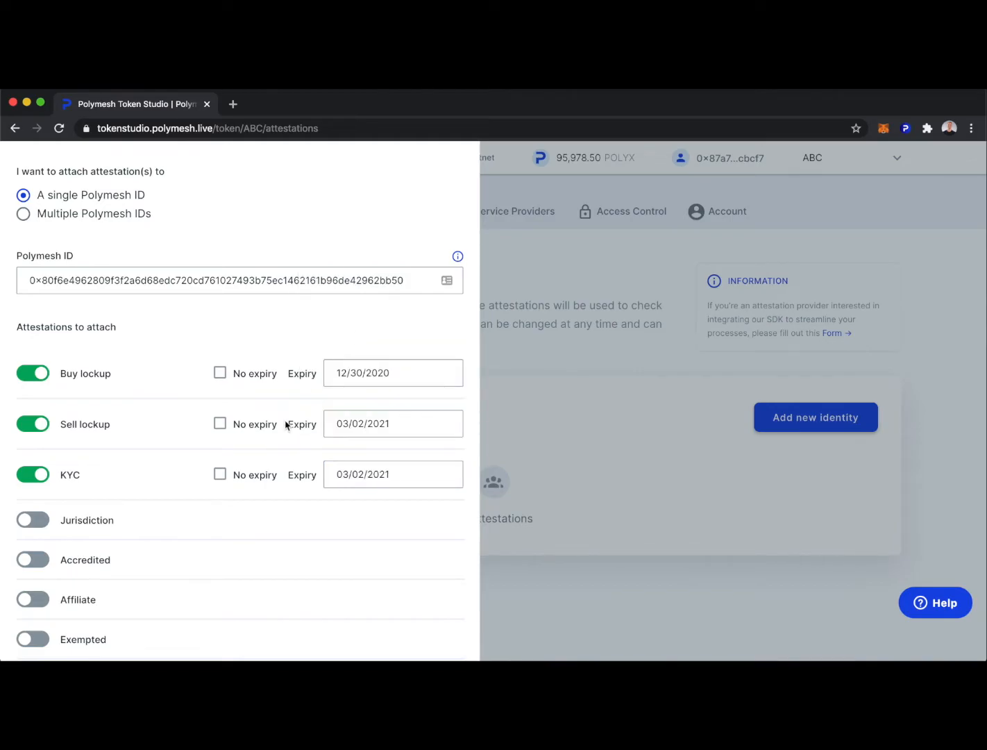
Add Canada as jurisdiction and Accredited status, then save the attestations for review.
{"action": "scroll", "coordinate": [177, 556], "scroll_direction": "down", "scroll_amount": 3}
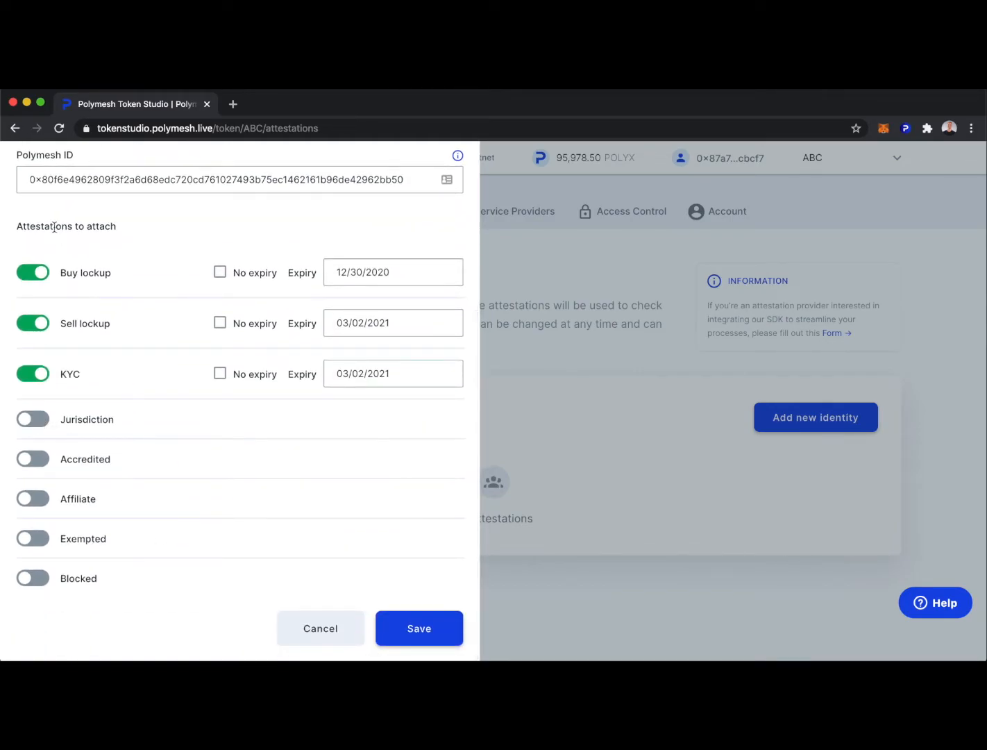
{"action": "left_click", "coordinate": [39, 419]}
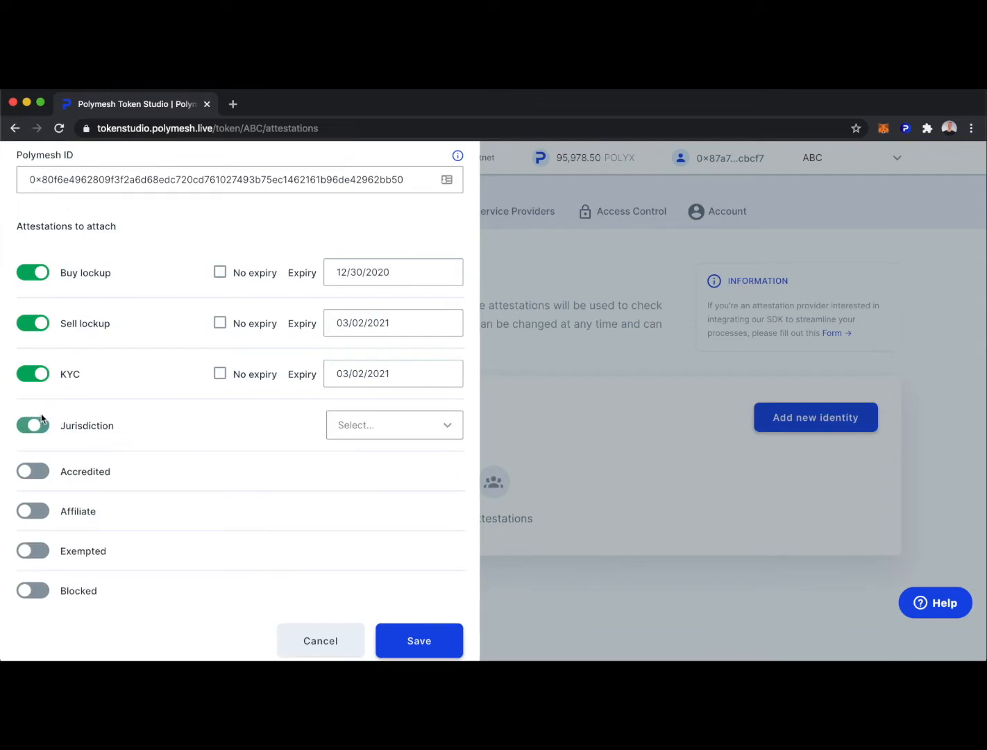
{"action": "left_click", "coordinate": [426, 430]}
{"action": "scroll", "coordinate": [425, 526], "scroll_direction": "down", "scroll_amount": 5}
{"action": "scroll", "coordinate": [425, 535], "scroll_direction": "down", "scroll_amount": 5}
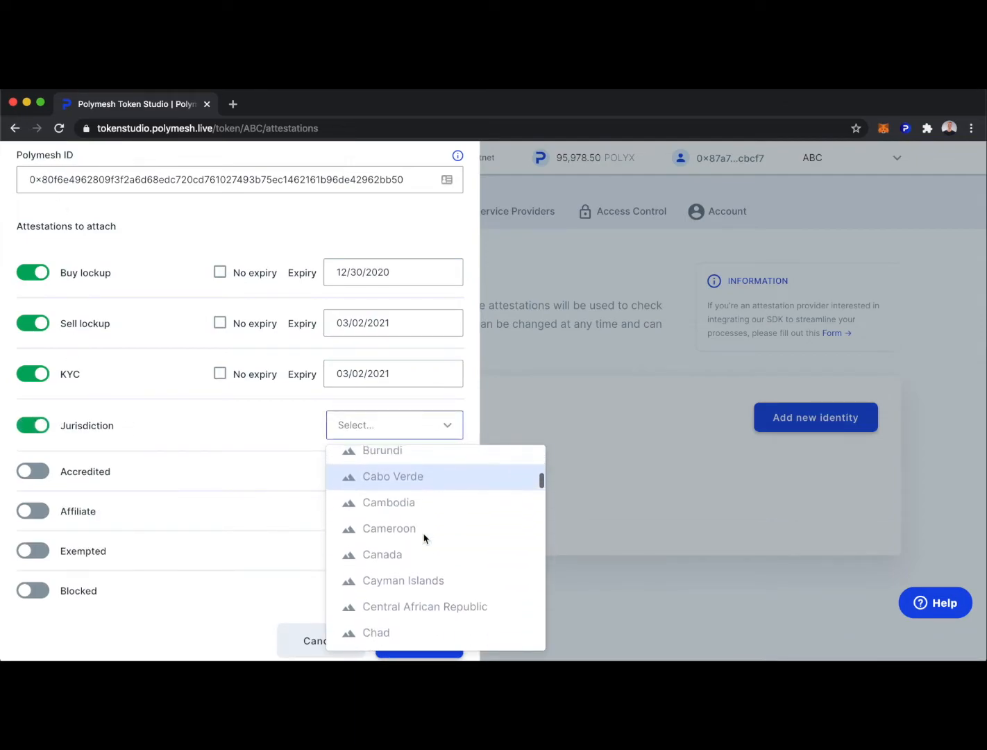
{"action": "left_click", "coordinate": [388, 551]}
{"action": "scroll", "coordinate": [201, 431], "scroll_direction": "down", "scroll_amount": 1}
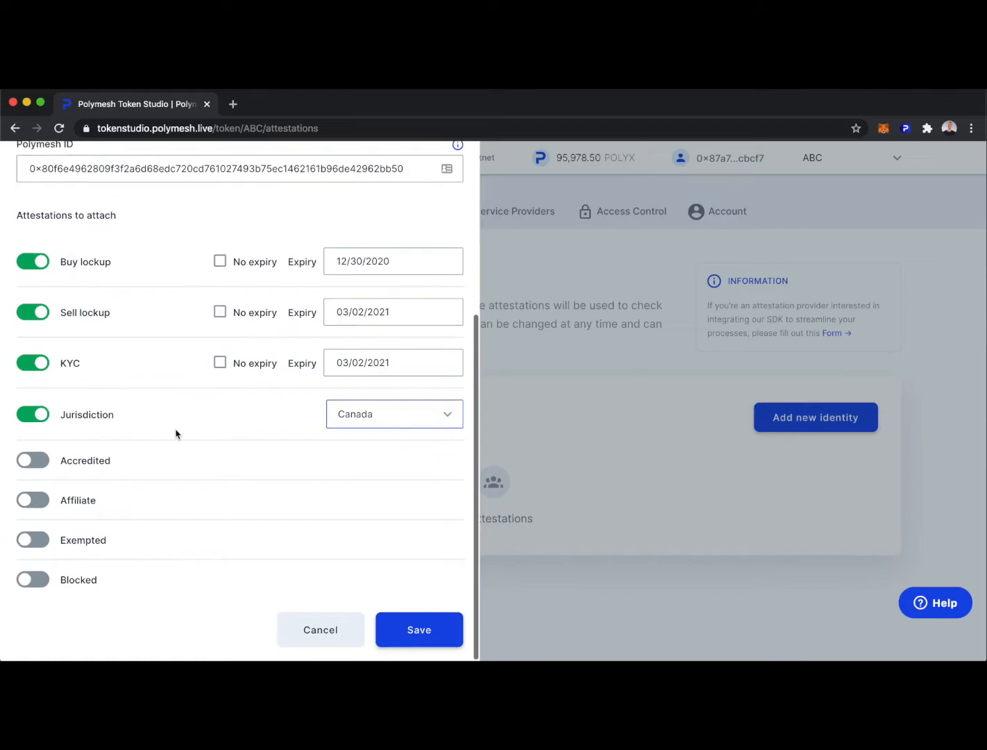
{"action": "left_click", "coordinate": [41, 465]}
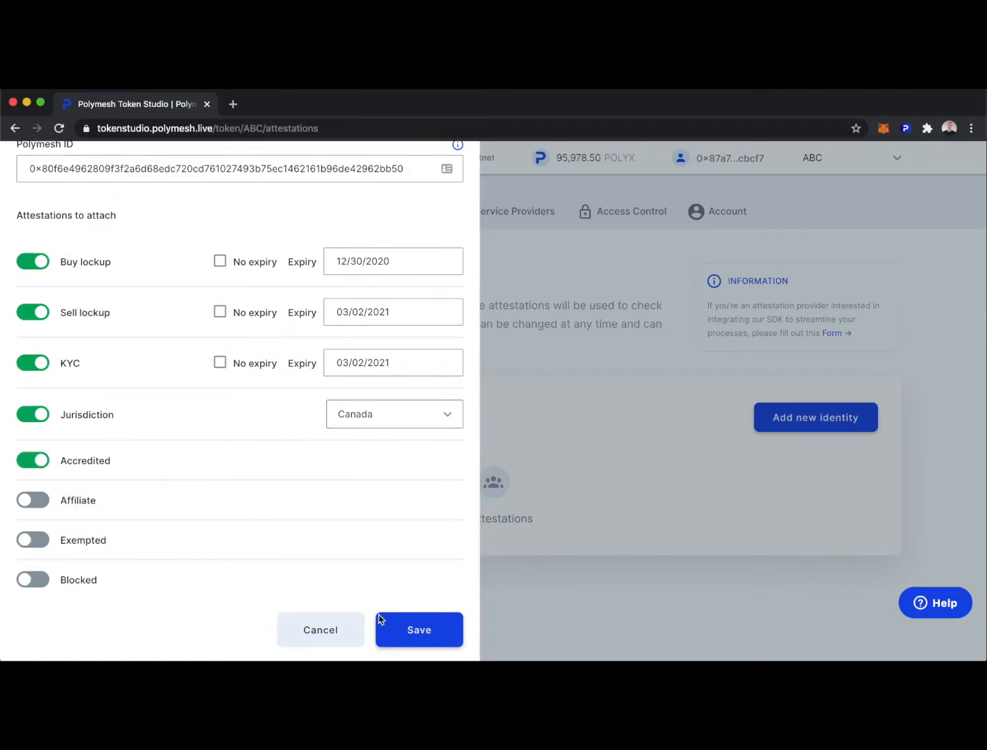
{"action": "left_click", "coordinate": [414, 630]}
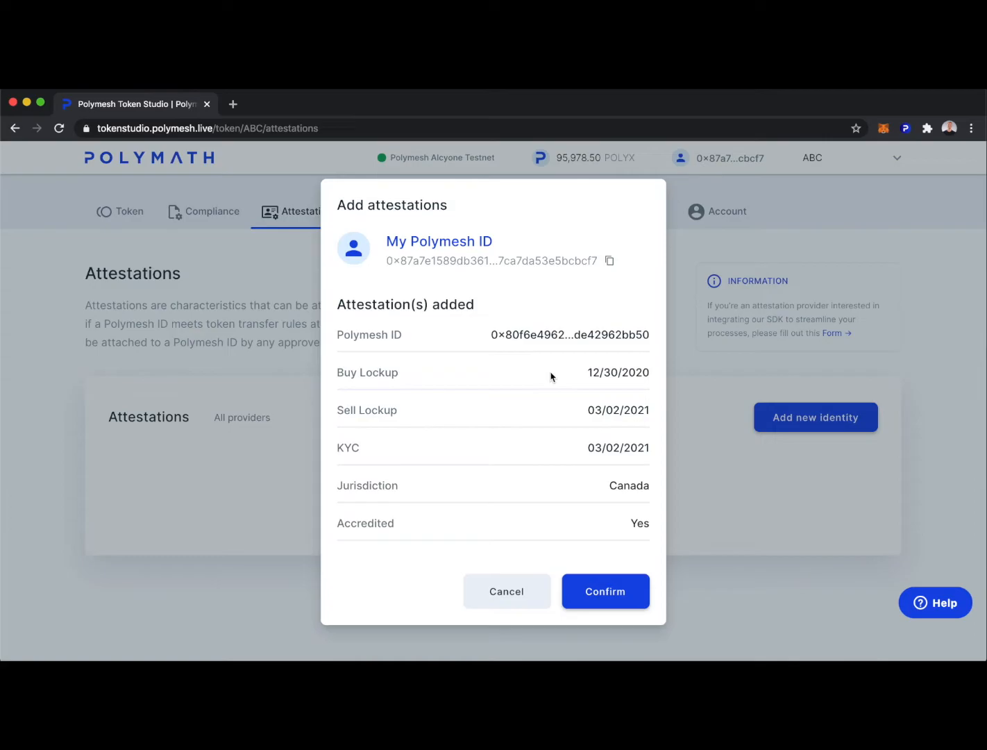
Confirm the investor's attestations and authorize the transaction in the Polymesh wallet.
{"action": "left_click", "coordinate": [605, 594]}
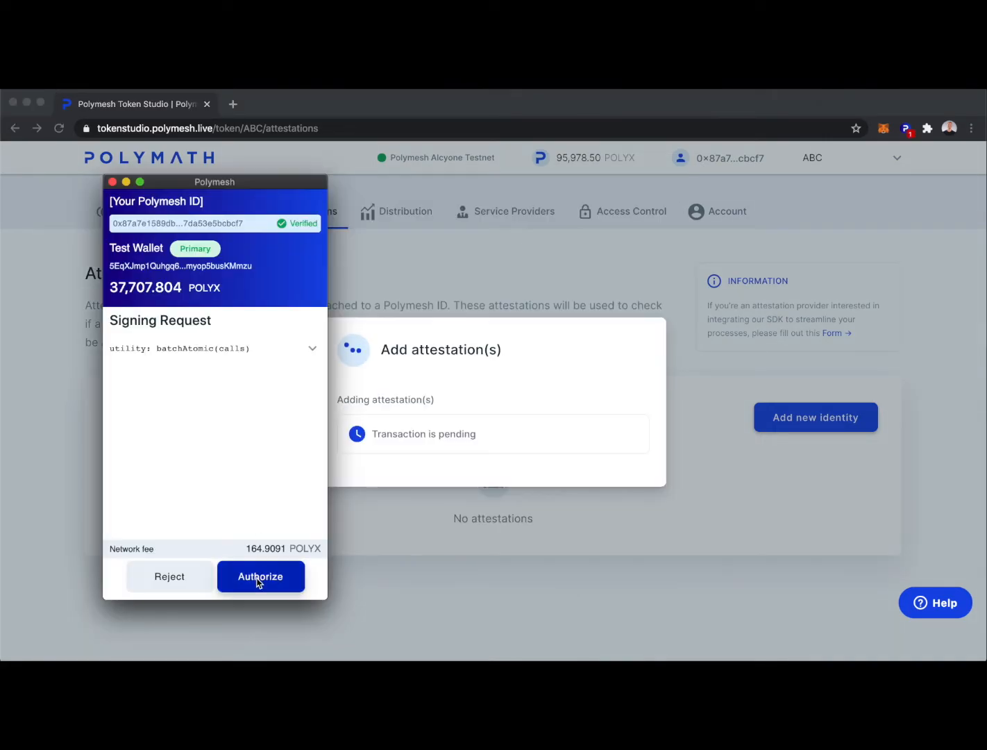
{"action": "left_click", "coordinate": [259, 582]}
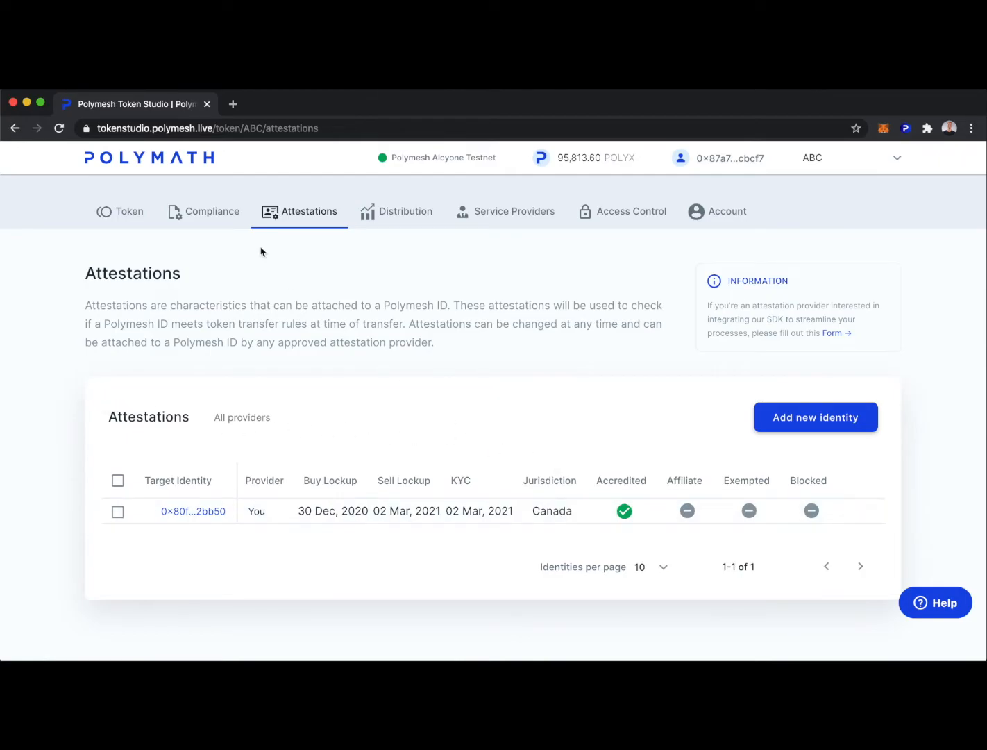
Open ABC's Compliance tab and review the approved provider and three-condition transfer rule.
{"action": "left_click", "coordinate": [206, 217]}
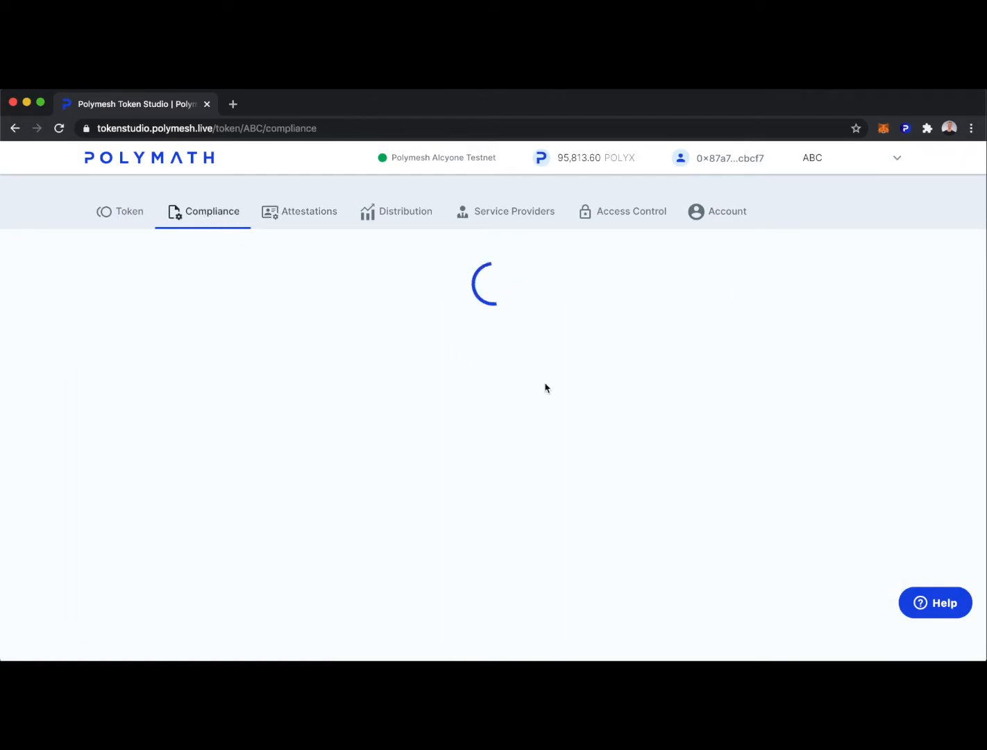
{"action": "scroll", "coordinate": [747, 546], "scroll_direction": "down", "scroll_amount": 7}
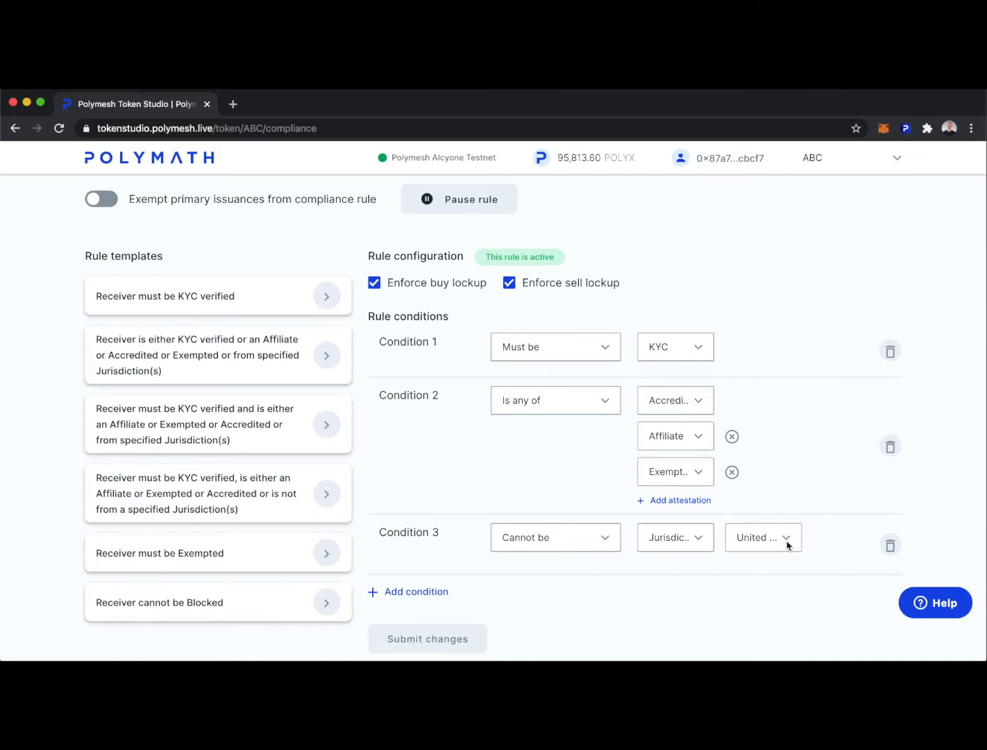
{"action": "scroll", "coordinate": [787, 541], "scroll_direction": "down", "scroll_amount": 1}
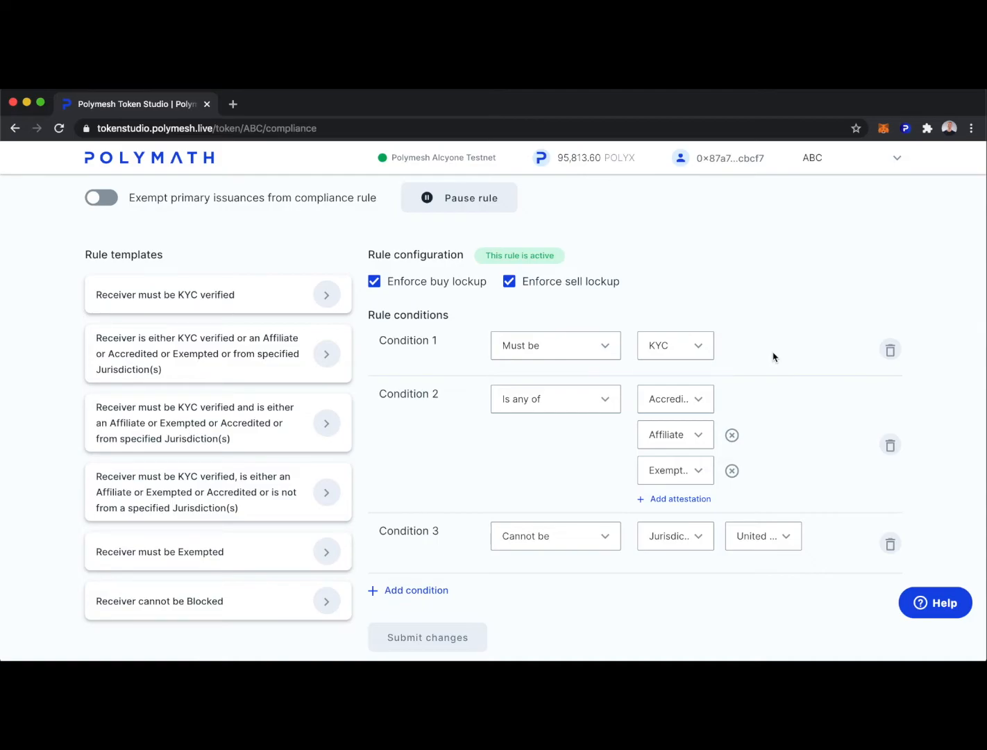
{"action": "scroll", "coordinate": [774, 357], "scroll_direction": "up", "scroll_amount": 10}
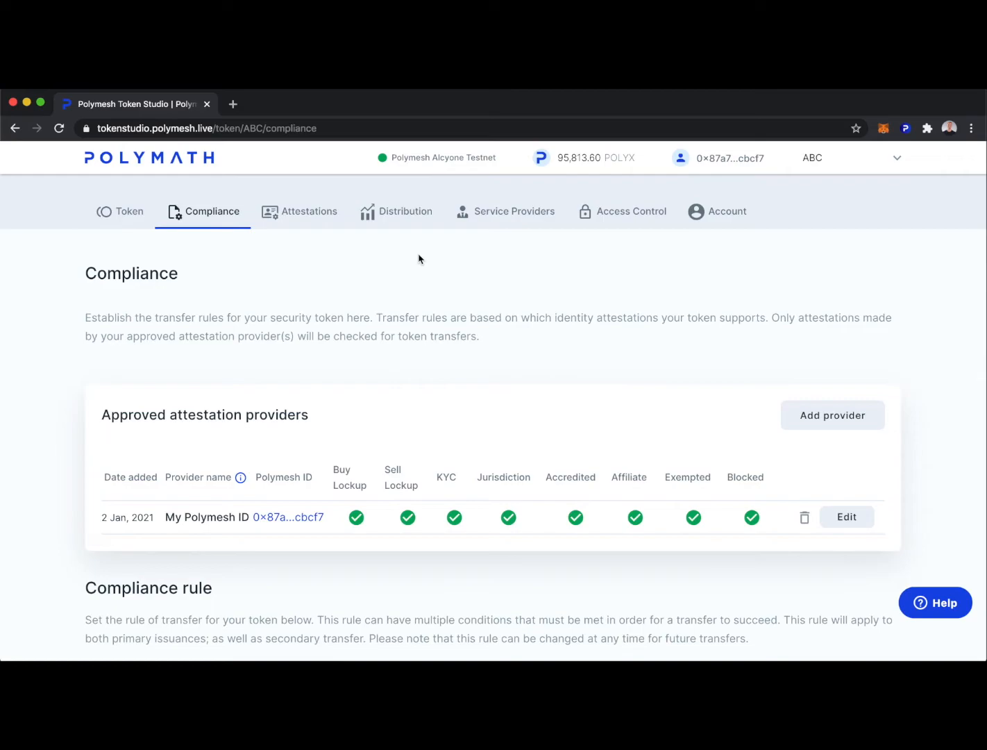
Go back to the Attestations tab and review the investor's Canada, Accredited entry.
{"action": "left_click", "coordinate": [306, 215]}
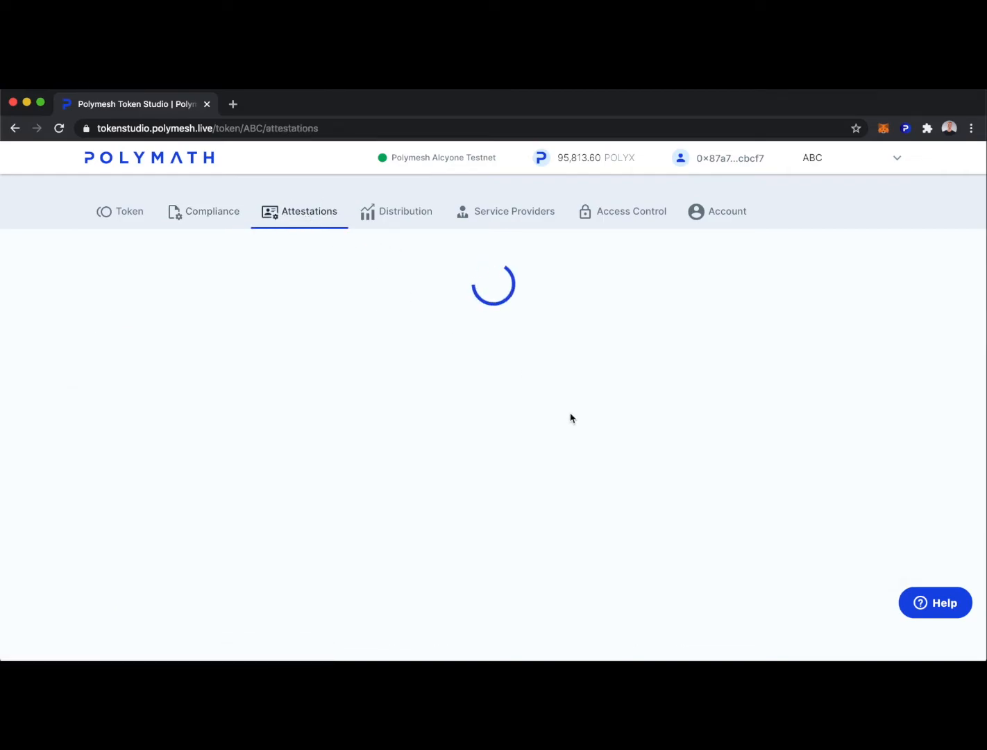
{"action": "scroll", "coordinate": [597, 424], "scroll_direction": "down", "scroll_amount": 1}
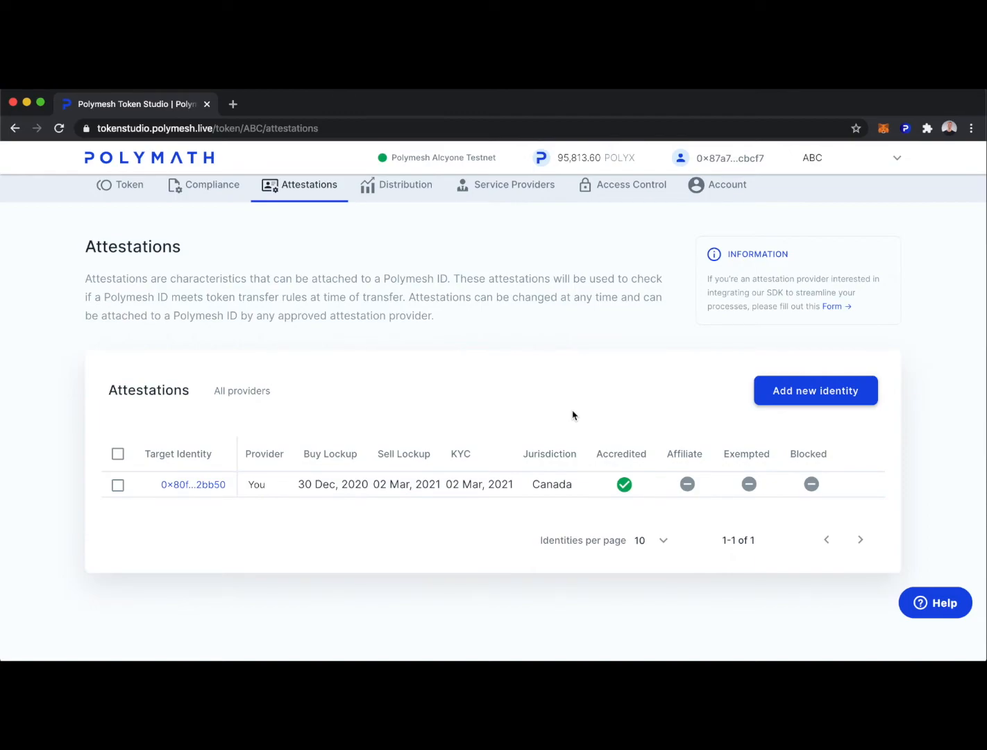
{"action": "scroll", "coordinate": [572, 415], "scroll_direction": "up", "scroll_amount": 1}
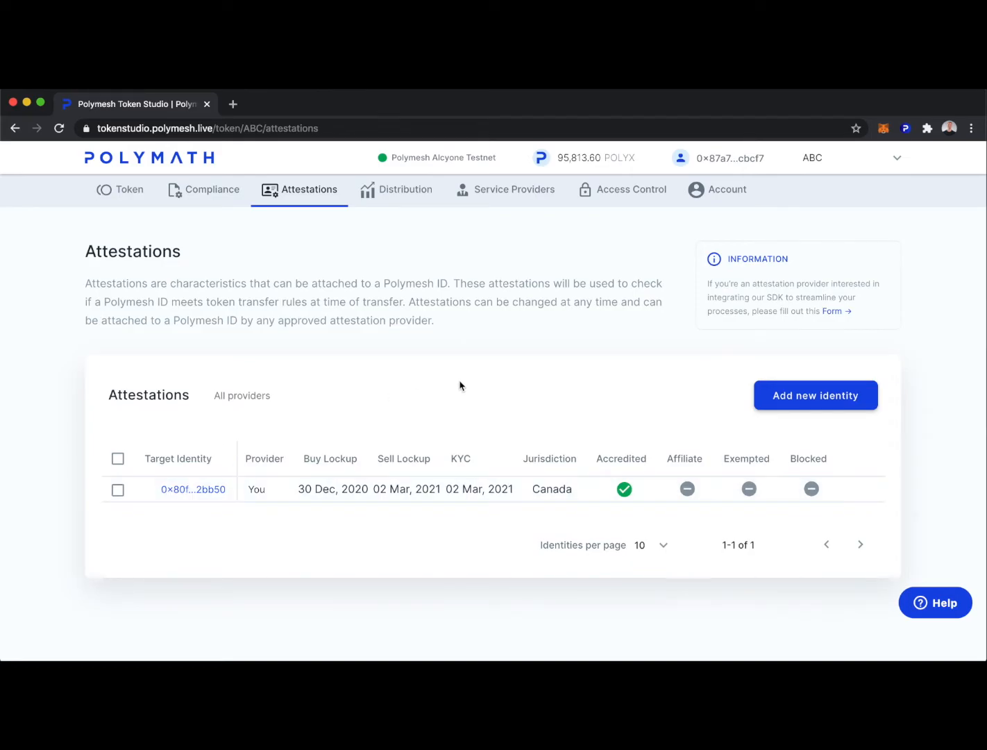
Mint 1,000 ABC to the Distribution Agent, signing with the wallet password.
{"action": "left_click", "coordinate": [399, 194]}
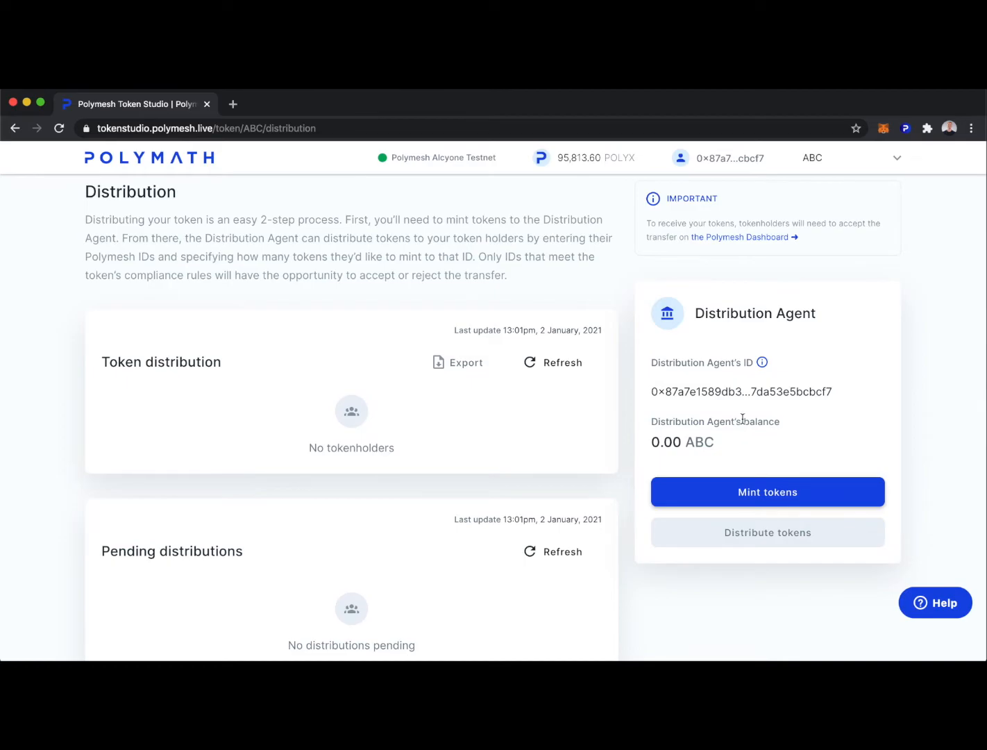
{"action": "left_click", "coordinate": [756, 500]}
{"action": "left_click", "coordinate": [61, 440]}
{"action": "type", "text": "1000"}
{"action": "left_click", "coordinate": [369, 496]}
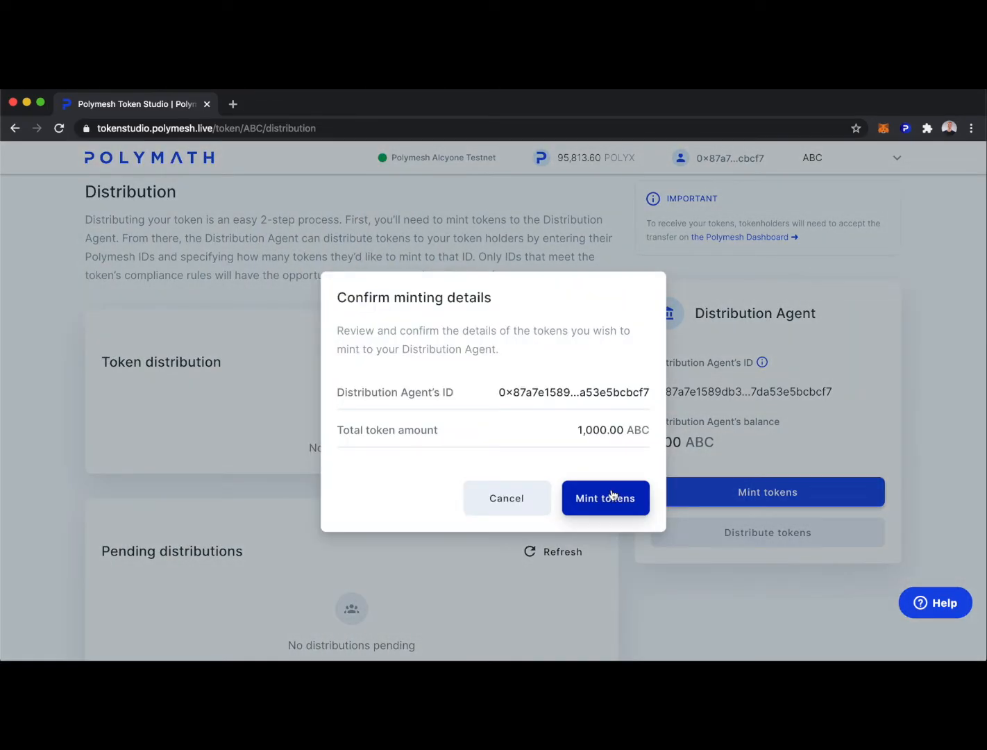
{"action": "left_click", "coordinate": [611, 497]}
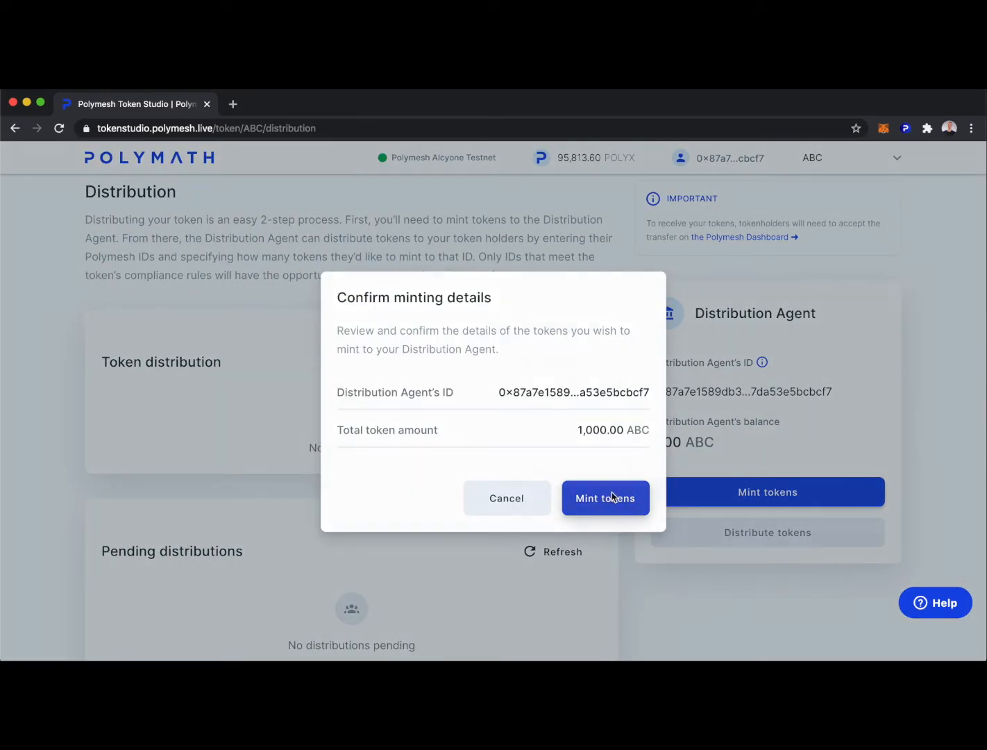
{"action": "type", "text": "•••"}
{"action": "type", "text": "•••••"}
{"action": "left_click", "coordinate": [116, 545]}
{"action": "left_click", "coordinate": [268, 576]}
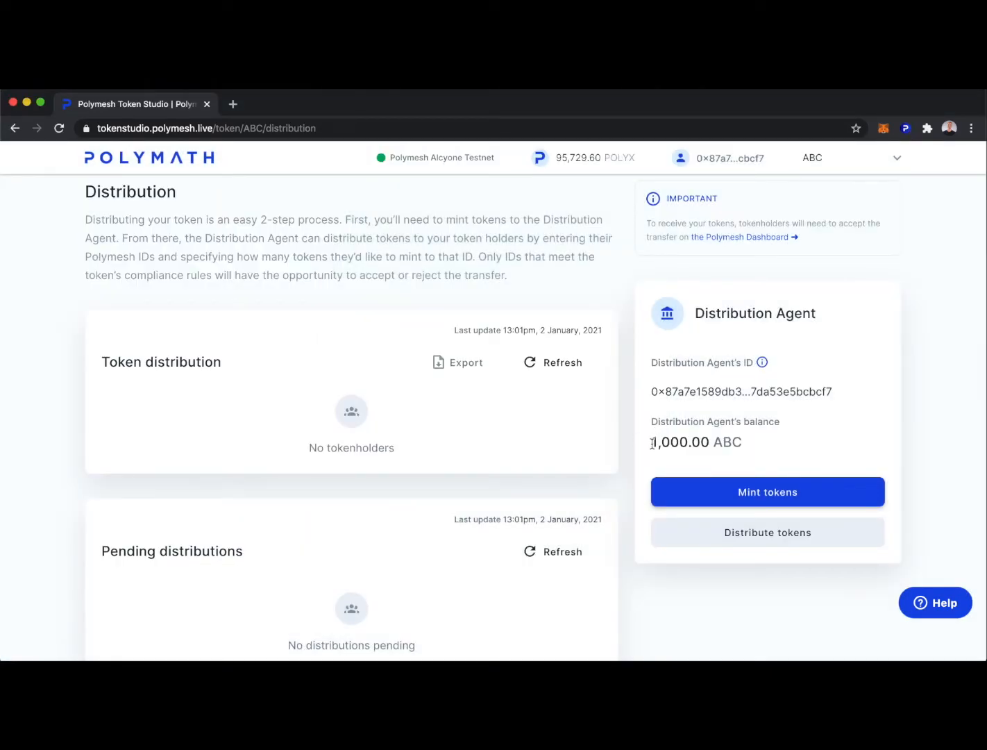
{"action": "scroll", "coordinate": [627, 465], "scroll_direction": "down", "scroll_amount": 2}
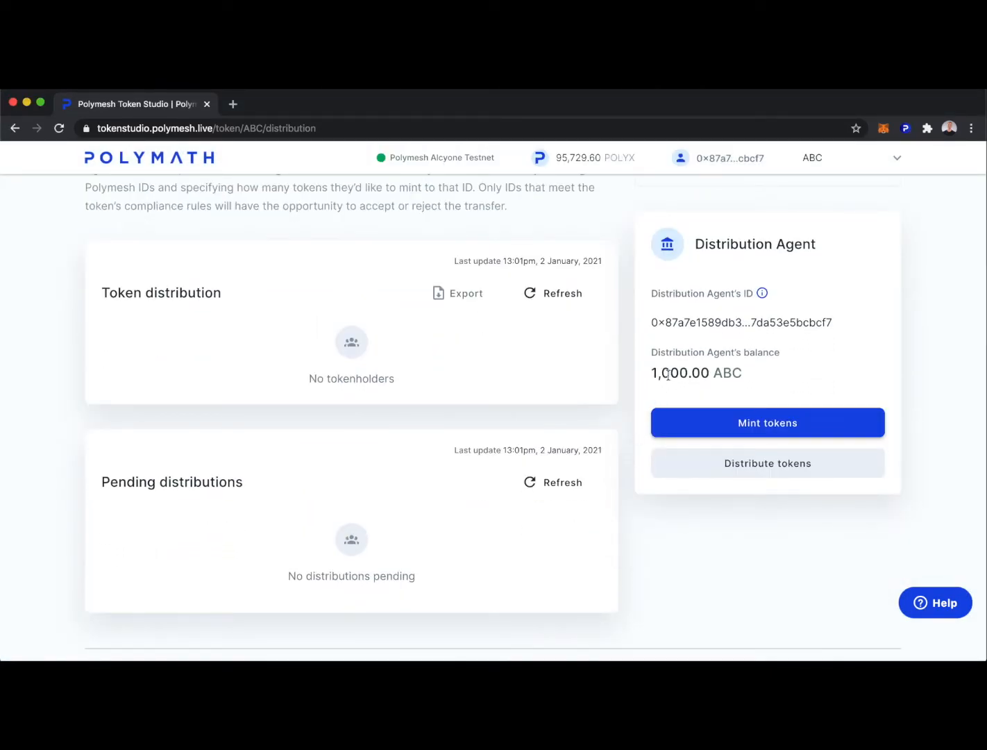
Start a Q1 event distribution to a single recipient with the investor's Polymesh ID.
{"action": "left_click", "coordinate": [740, 465]}
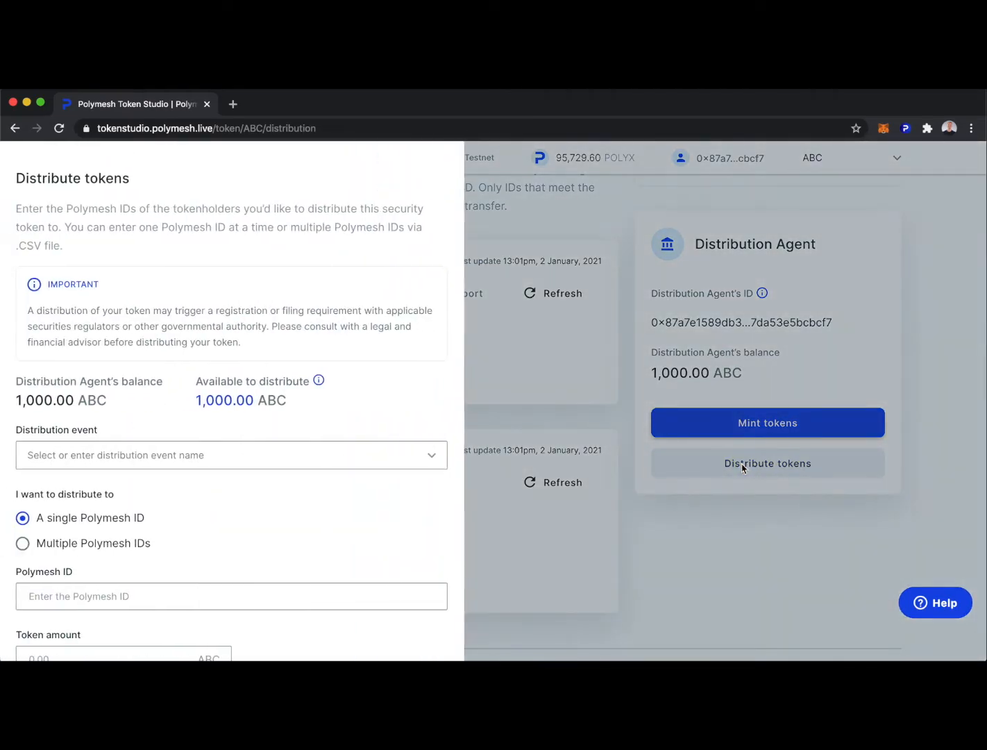
{"action": "left_click", "coordinate": [134, 458]}
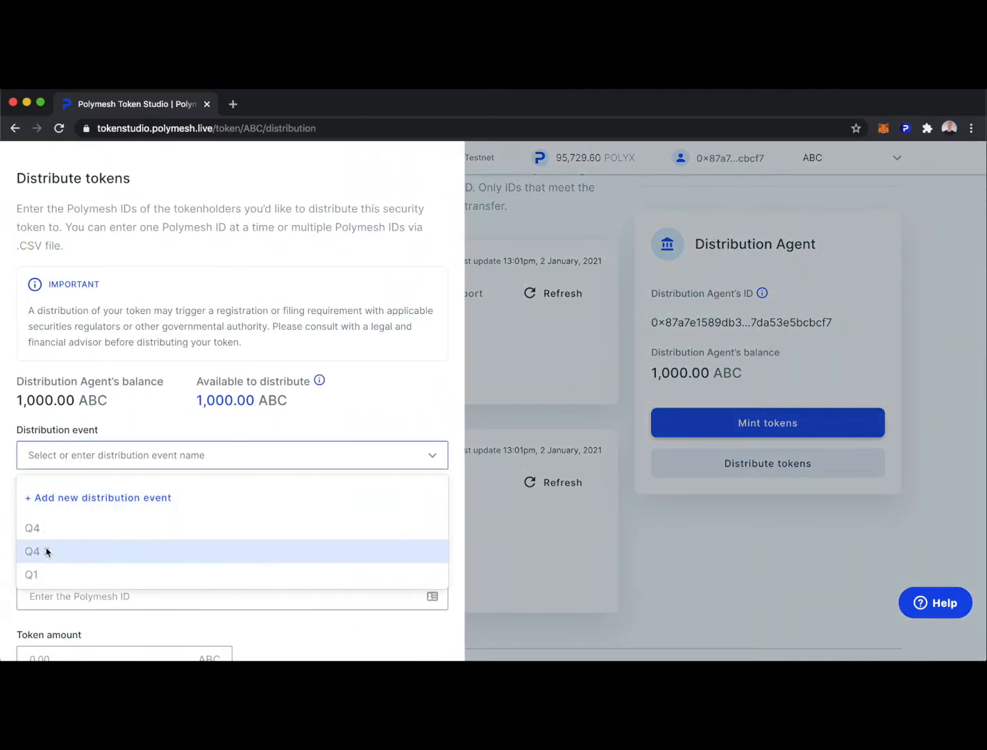
{"action": "left_click", "coordinate": [33, 574]}
{"action": "scroll", "coordinate": [279, 514], "scroll_direction": "down", "scroll_amount": 1}
{"action": "scroll", "coordinate": [279, 514], "scroll_direction": "down", "scroll_amount": 1}
{"action": "left_click", "coordinate": [118, 511]}
{"action": "type", "text": "0x80f6e4962809fef2a6d68edc720cd761027493b75ec1462161b96de42962bb50"}
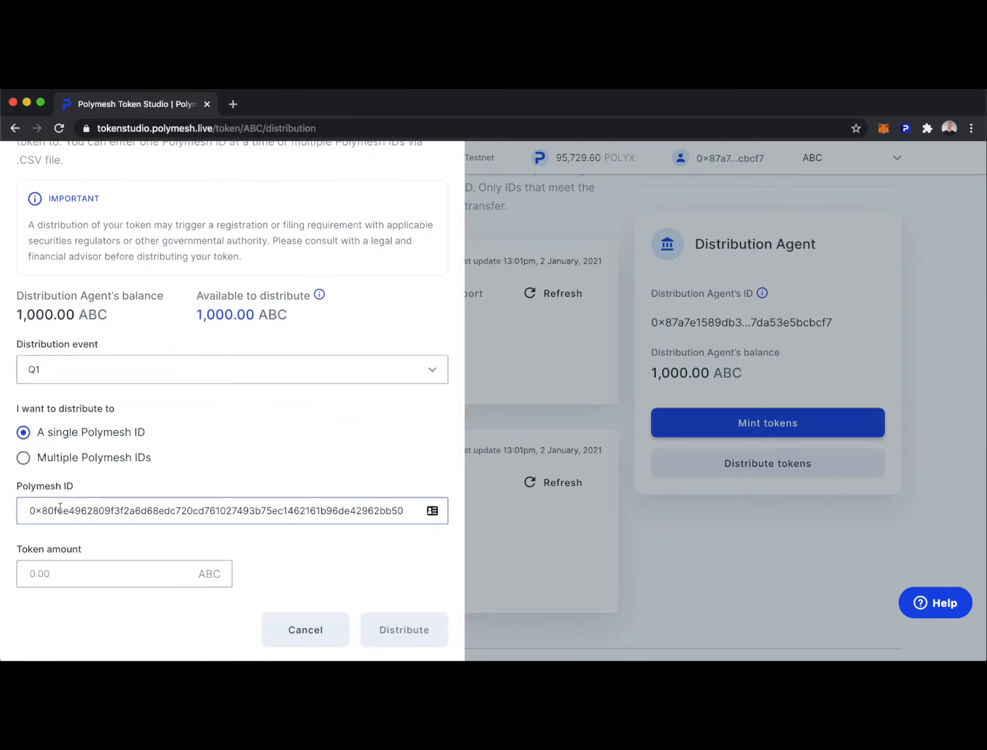
{"action": "left_click", "coordinate": [24, 457]}
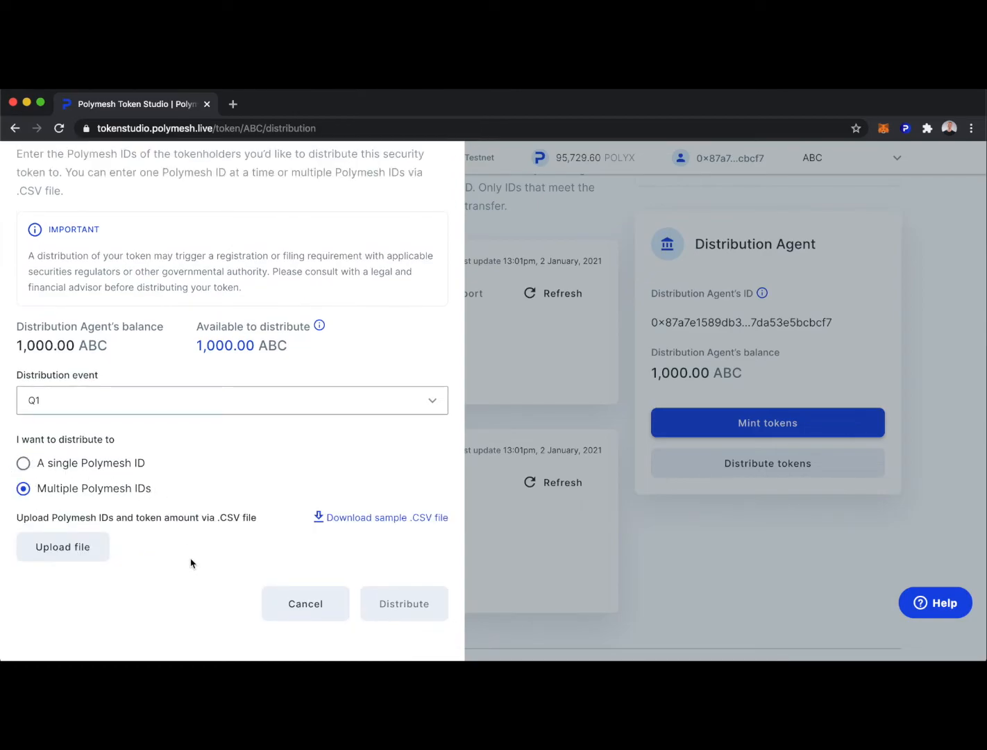
{"action": "left_click", "coordinate": [23, 462]}
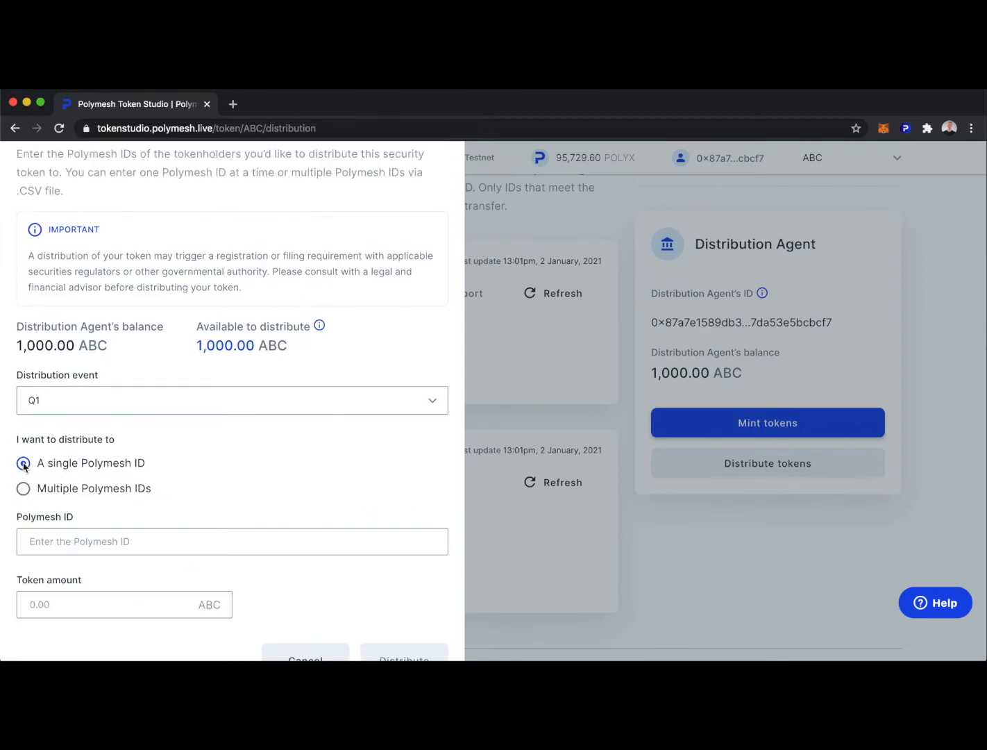
Set the token amount to 200 ABC, then distribute, confirm and authorize in the wallet.
{"action": "left_click", "coordinate": [87, 542]}
{"action": "key", "text": "super+v"}
{"action": "key", "text": "Tab"}
{"action": "type", "text": "20"}
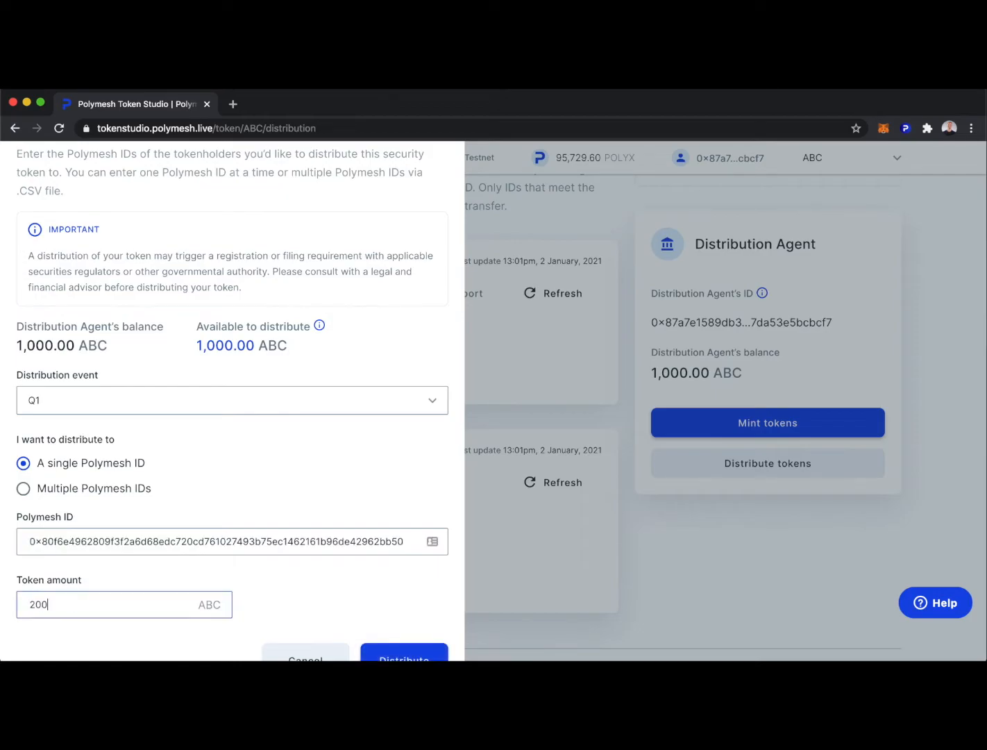
{"action": "type", "text": "0"}
{"action": "scroll", "coordinate": [333, 594], "scroll_direction": "down", "scroll_amount": 1}
{"action": "left_click", "coordinate": [392, 624]}
{"action": "left_click", "coordinate": [622, 519]}
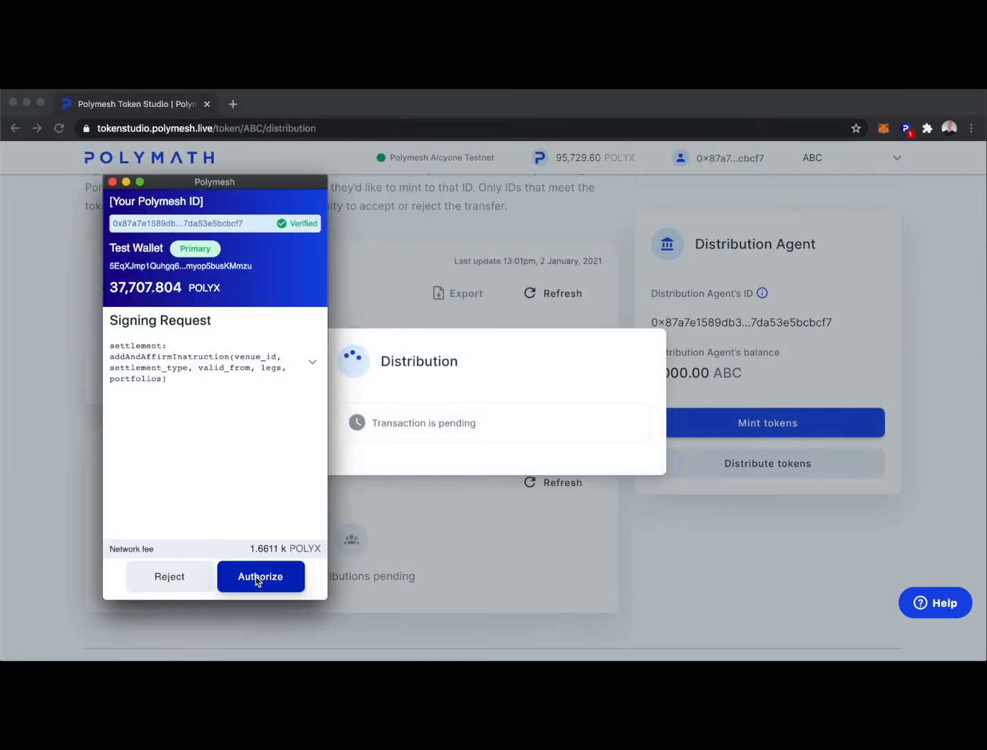
{"action": "left_click", "coordinate": [260, 579]}
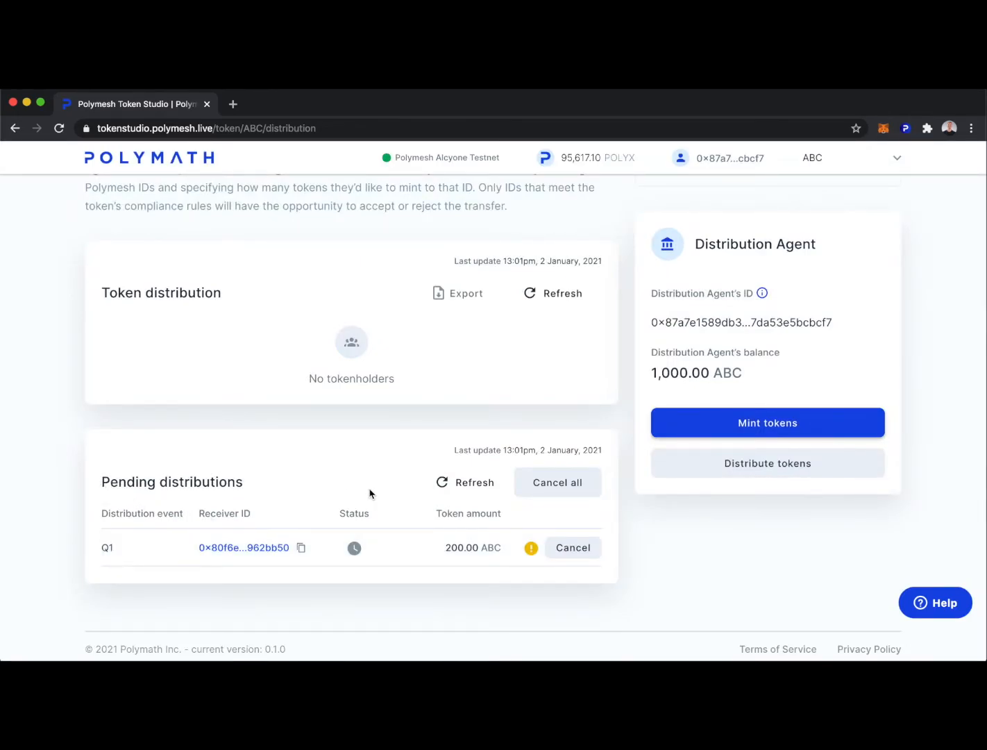
Check the warning icon's message on the pending Q1 200 ABC distribution.
{"action": "mouse_move", "coordinate": [531, 549]}
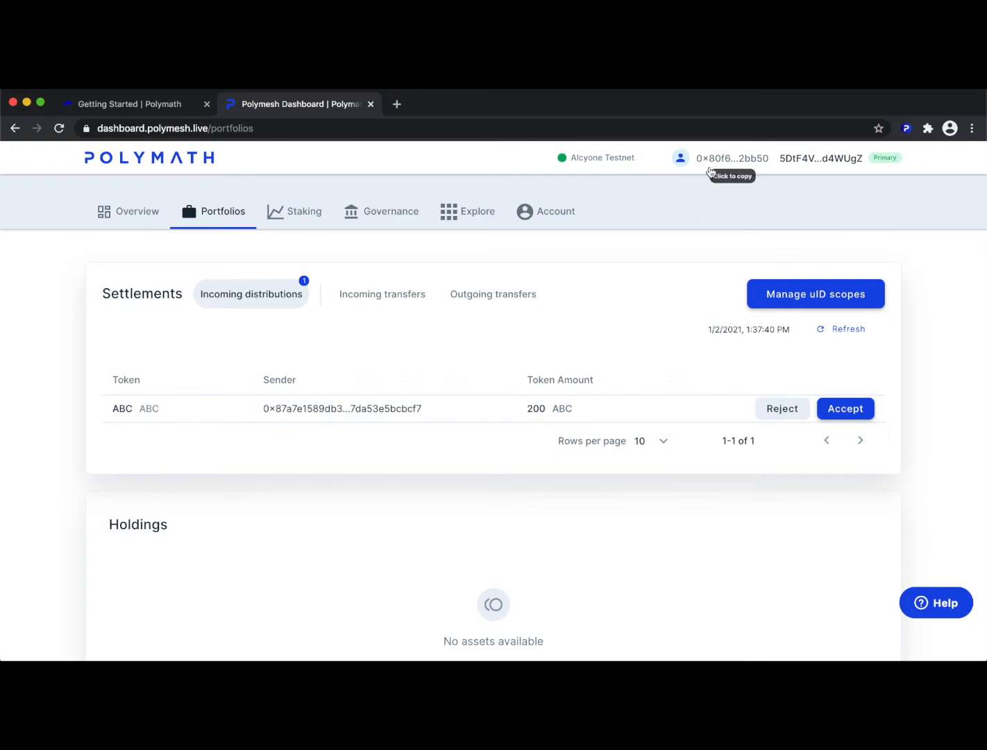
Accept the 200 ABC deposit, first signing the investor's uID scope with the wallet password.
{"action": "left_click", "coordinate": [855, 409]}
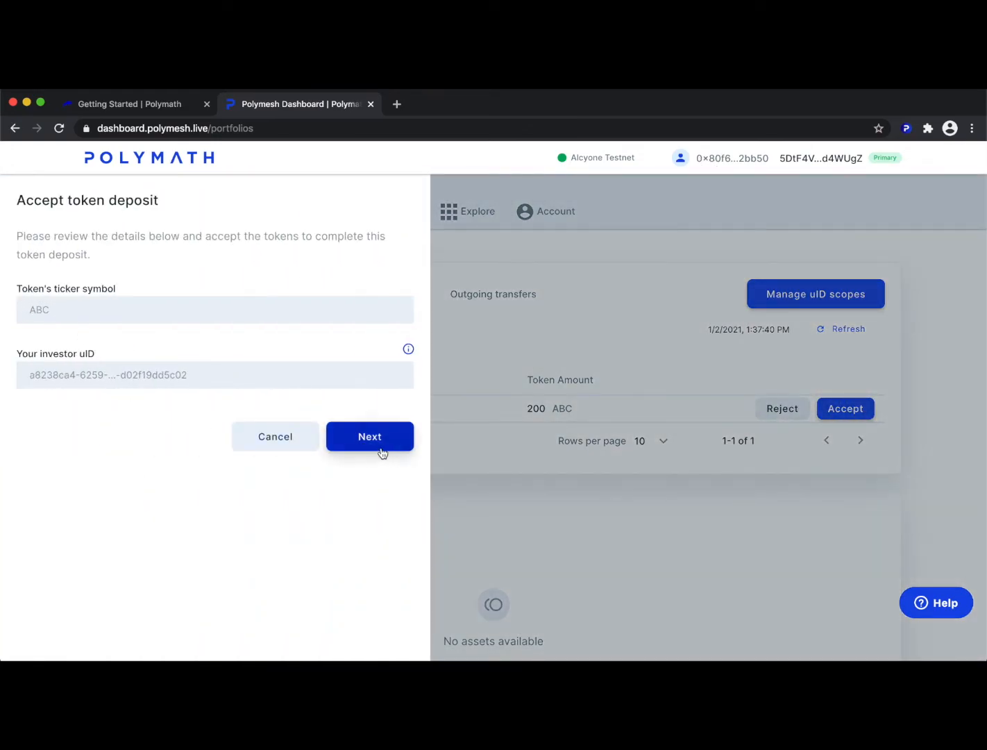
{"action": "left_click", "coordinate": [382, 452]}
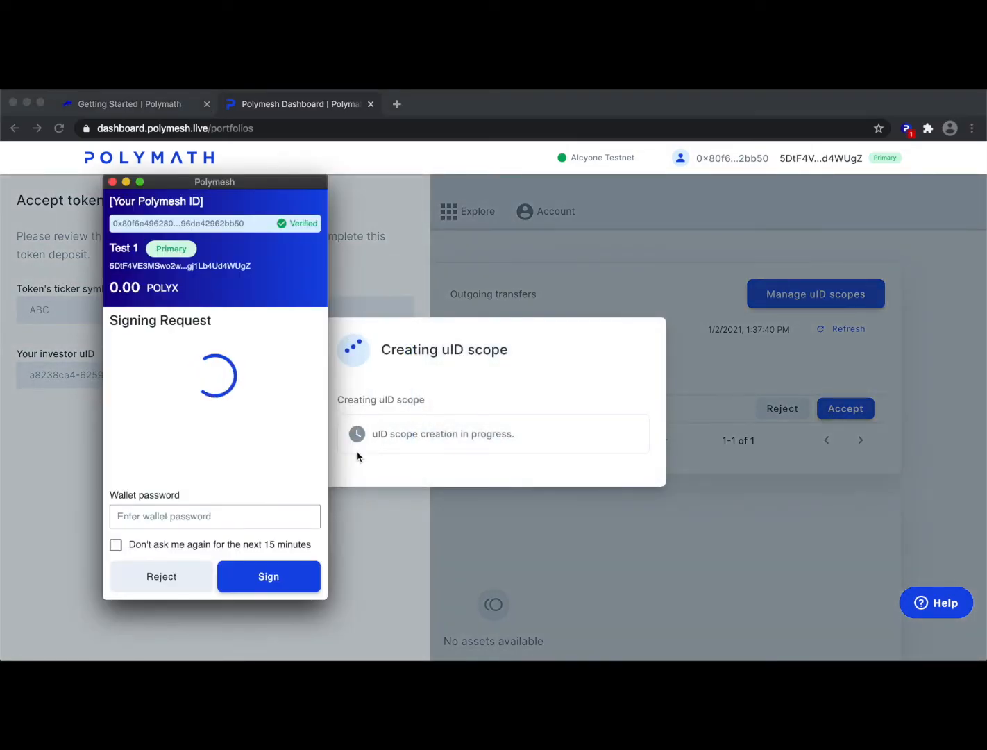
{"action": "left_click", "coordinate": [196, 516]}
{"action": "key", "text": "ctrl+v"}
{"action": "left_click", "coordinate": [115, 545]}
{"action": "left_click", "coordinate": [269, 576]}
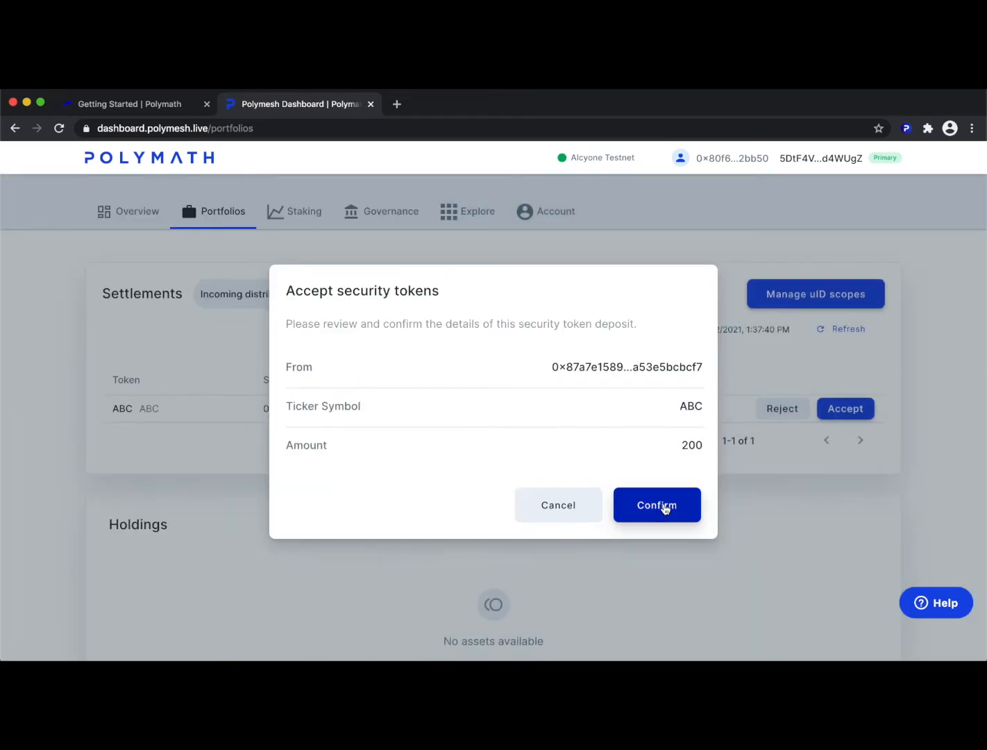
{"action": "left_click", "coordinate": [662, 505]}
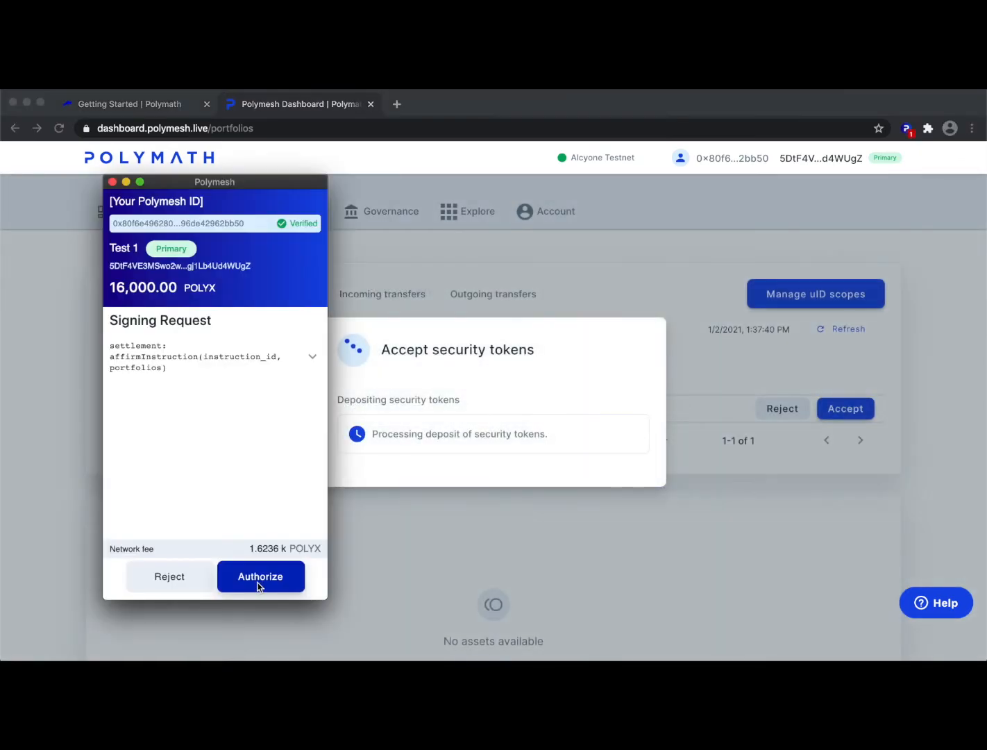
{"action": "left_click", "coordinate": [259, 577]}
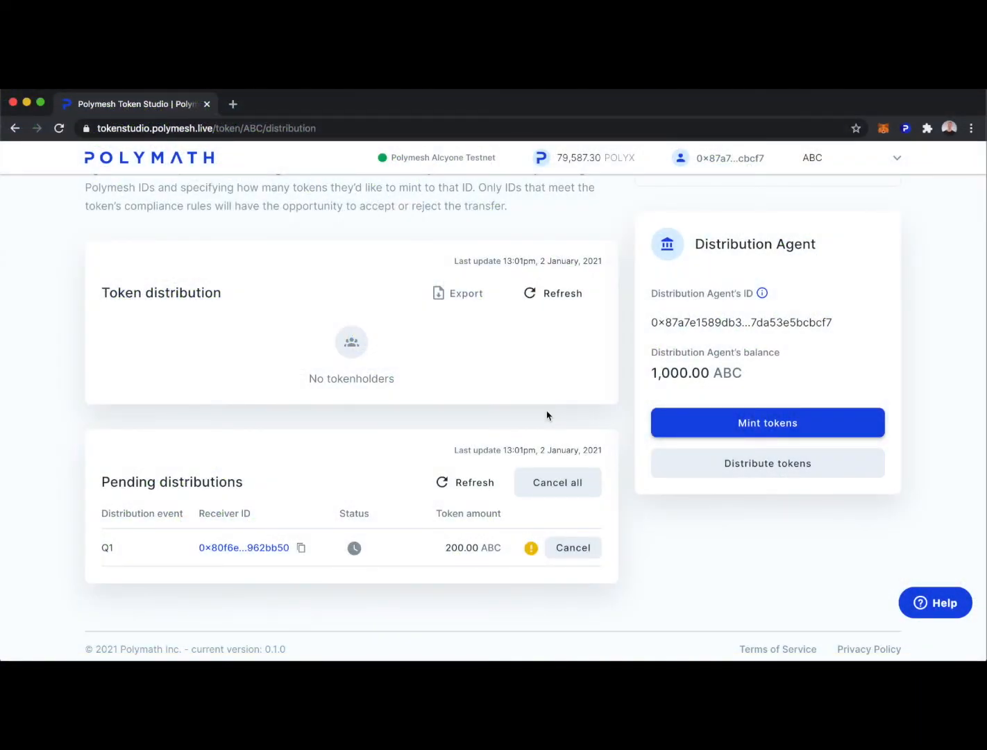
Refresh the pending and token distribution figures to show the investor with 200.00 ABC and the agent with 800.00 ABC.
{"action": "left_click", "coordinate": [455, 485]}
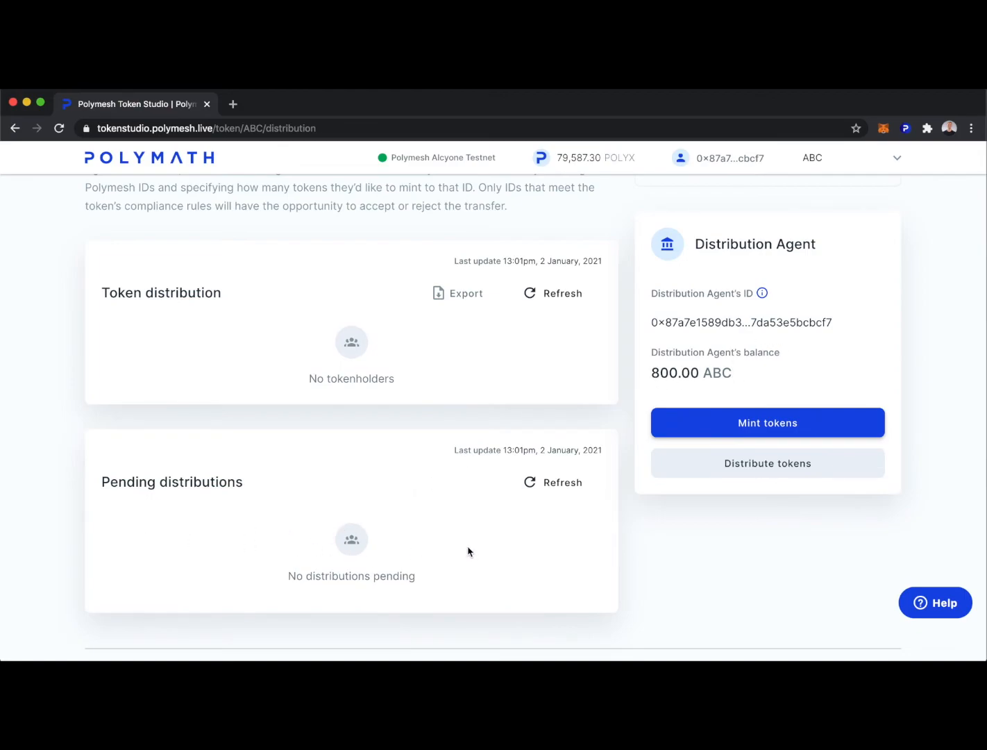
{"action": "left_click", "coordinate": [553, 299]}
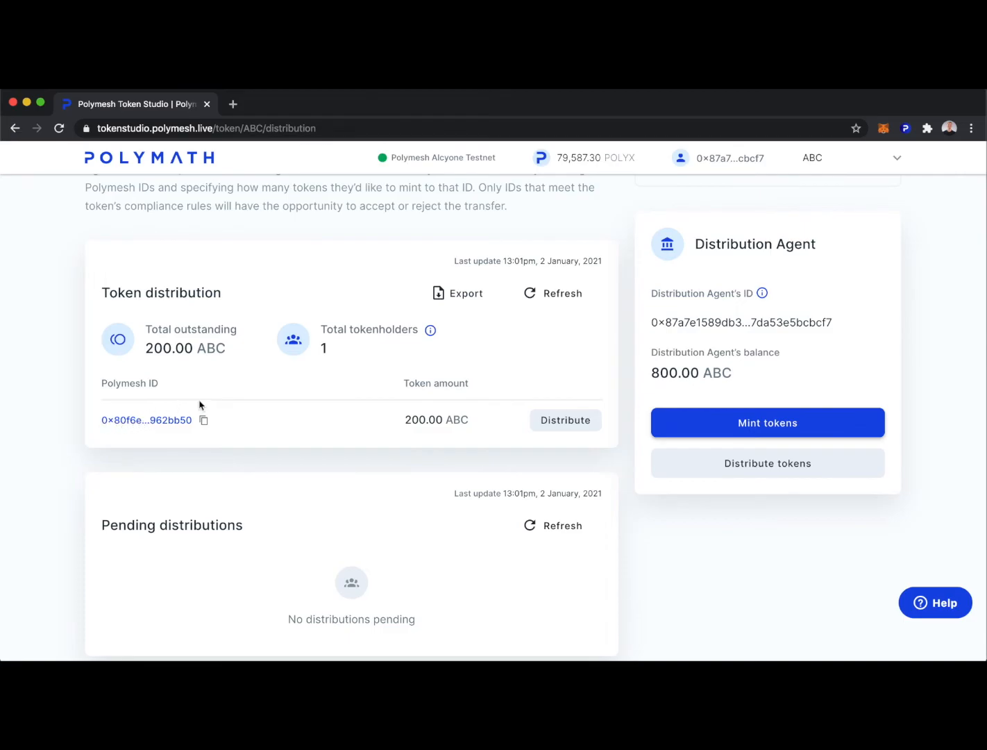
{"action": "scroll", "coordinate": [401, 265], "scroll_direction": "up", "scroll_amount": 3}
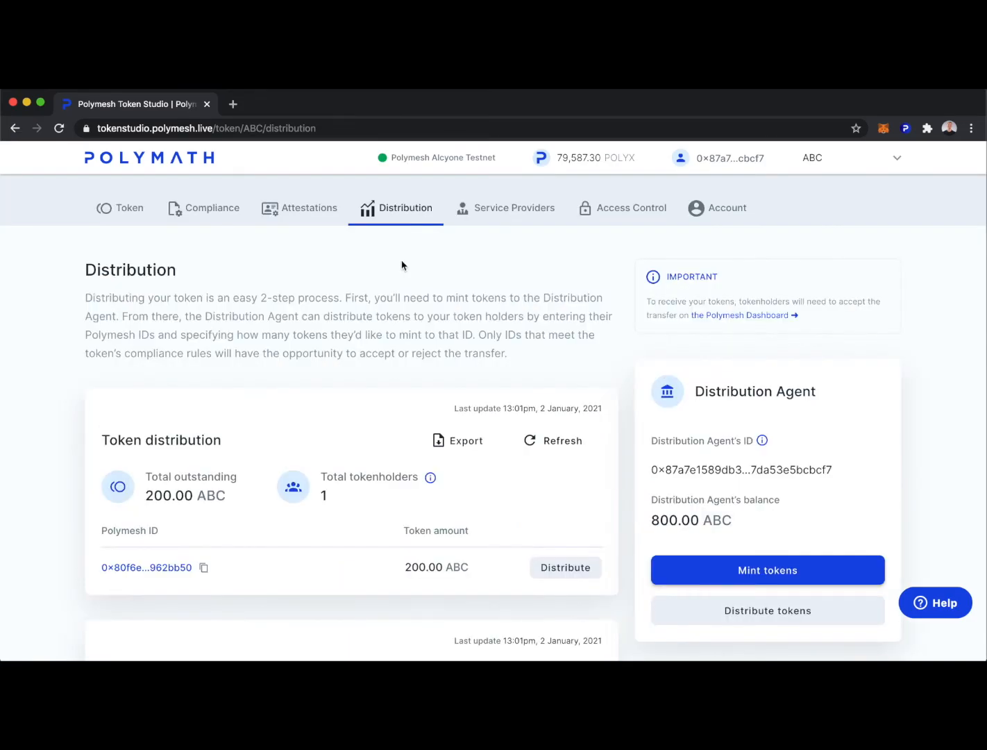
Open ABC's Access Control page and check keys Test 2 and Test 3 in the Polymesh wallet.
{"action": "left_click", "coordinate": [631, 211]}
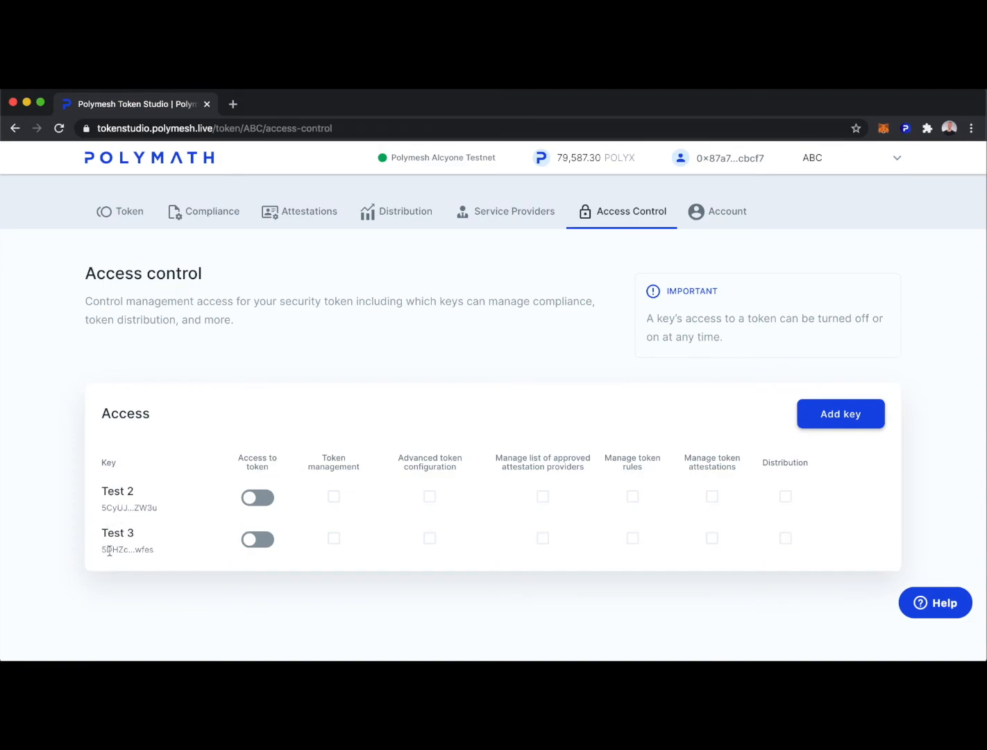
{"action": "left_click", "coordinate": [905, 129]}
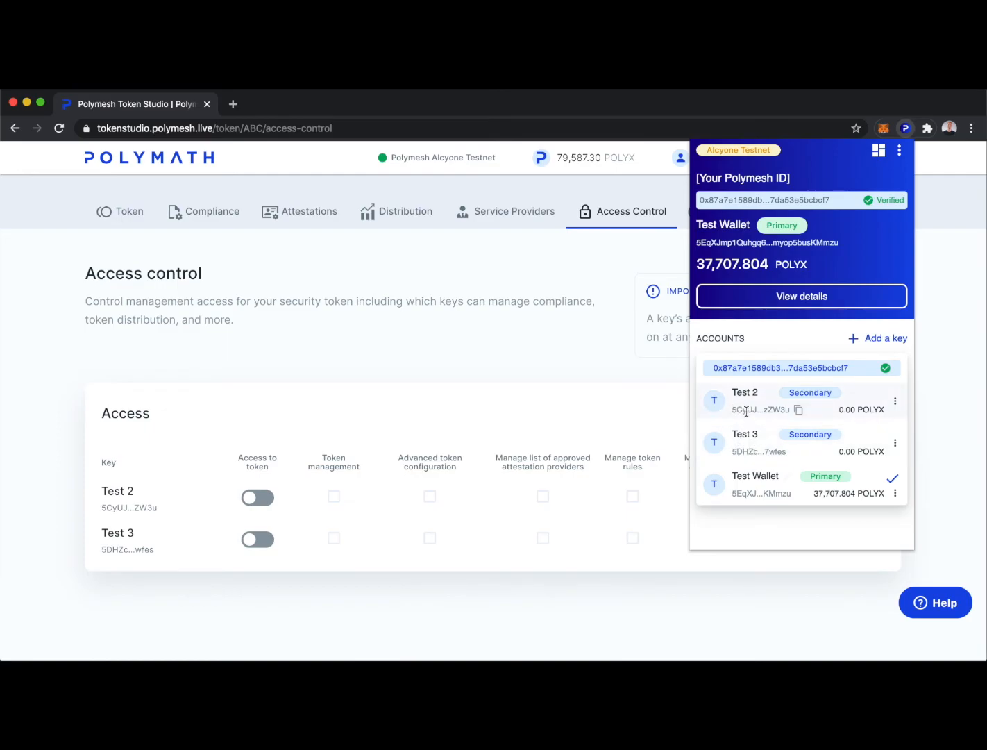
{"action": "left_click", "coordinate": [427, 405]}
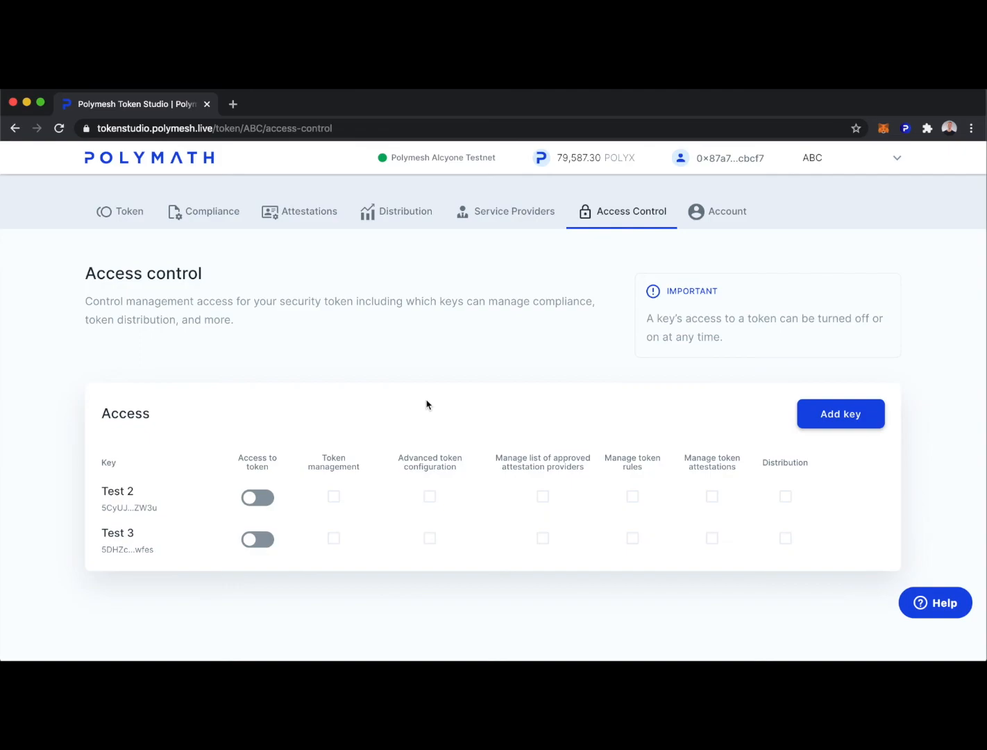
Grant key Test 2 ABC token access with only the Distribution permission, authorized in the wallet.
{"action": "left_click", "coordinate": [260, 497]}
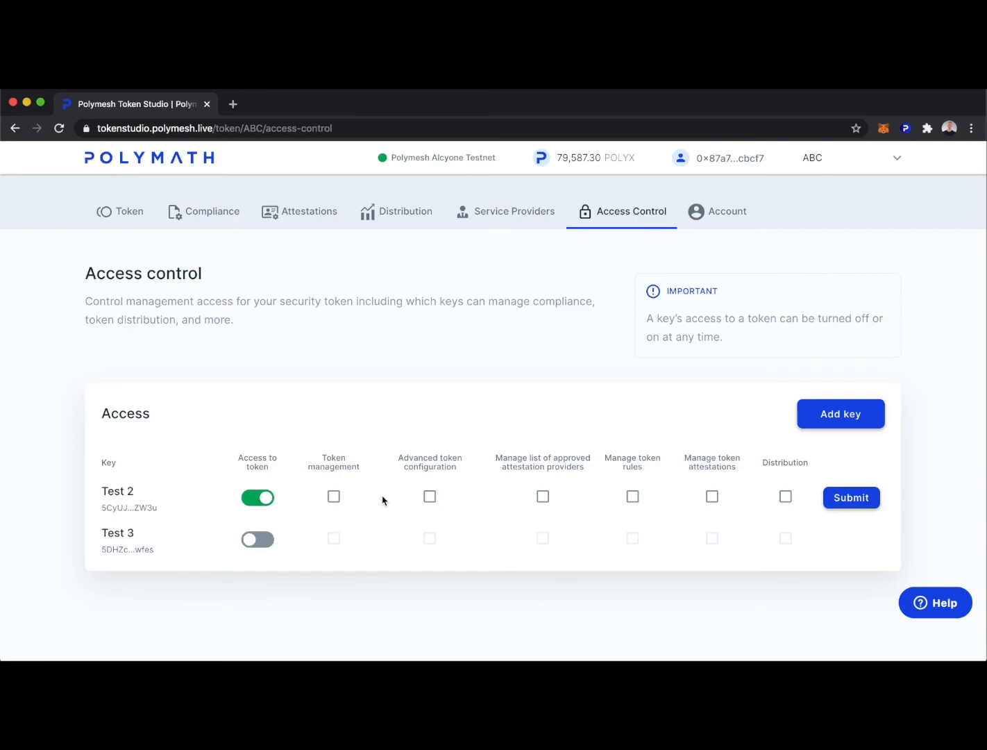
{"action": "left_click", "coordinate": [785, 497]}
{"action": "left_click", "coordinate": [859, 498]}
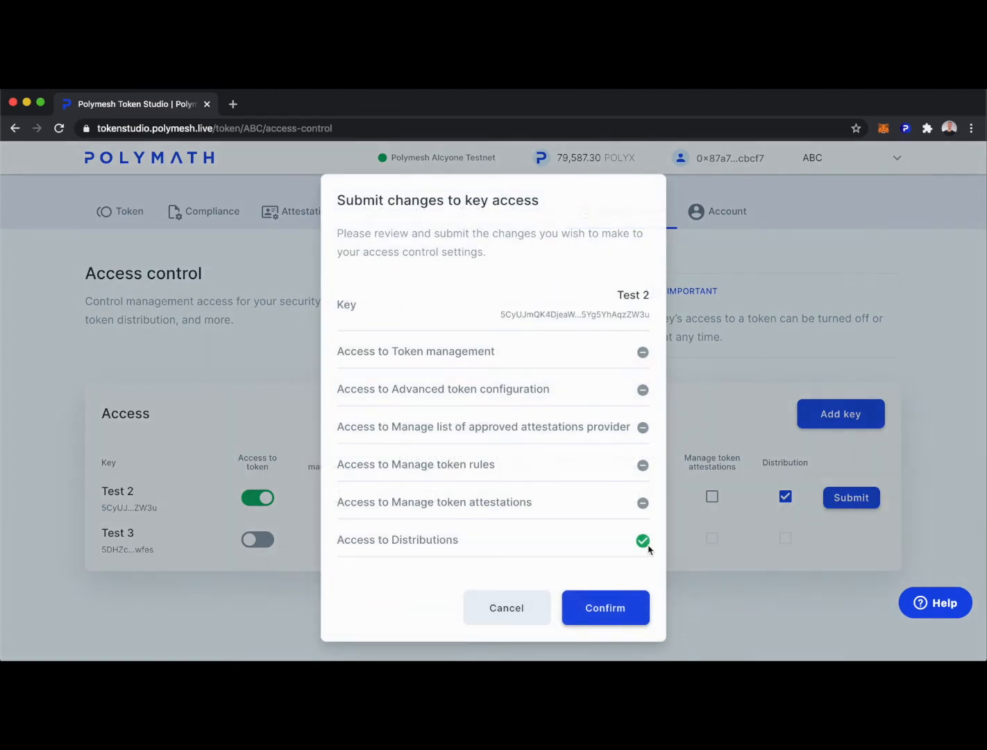
{"action": "left_click", "coordinate": [594, 608]}
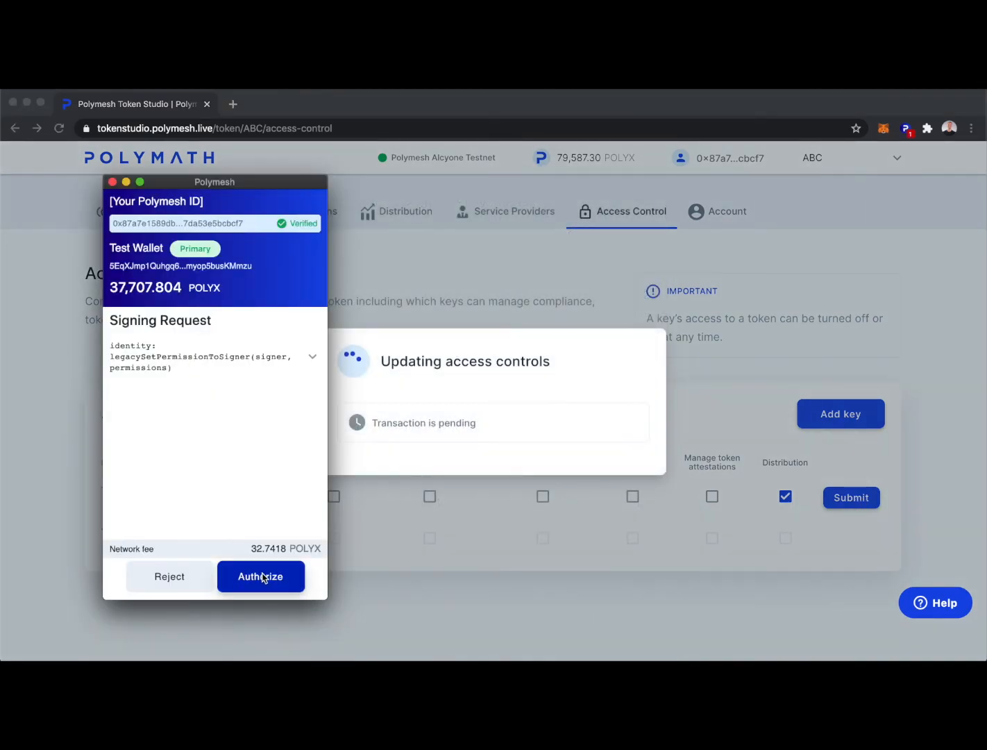
{"action": "left_click", "coordinate": [262, 577]}
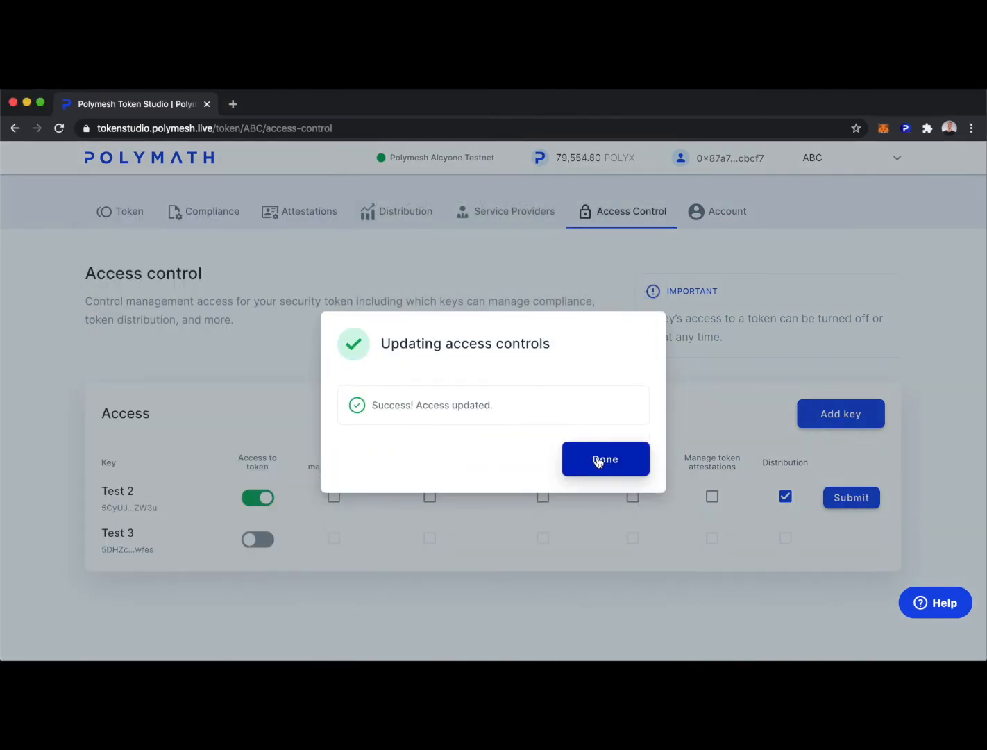
{"action": "left_click", "coordinate": [597, 462]}
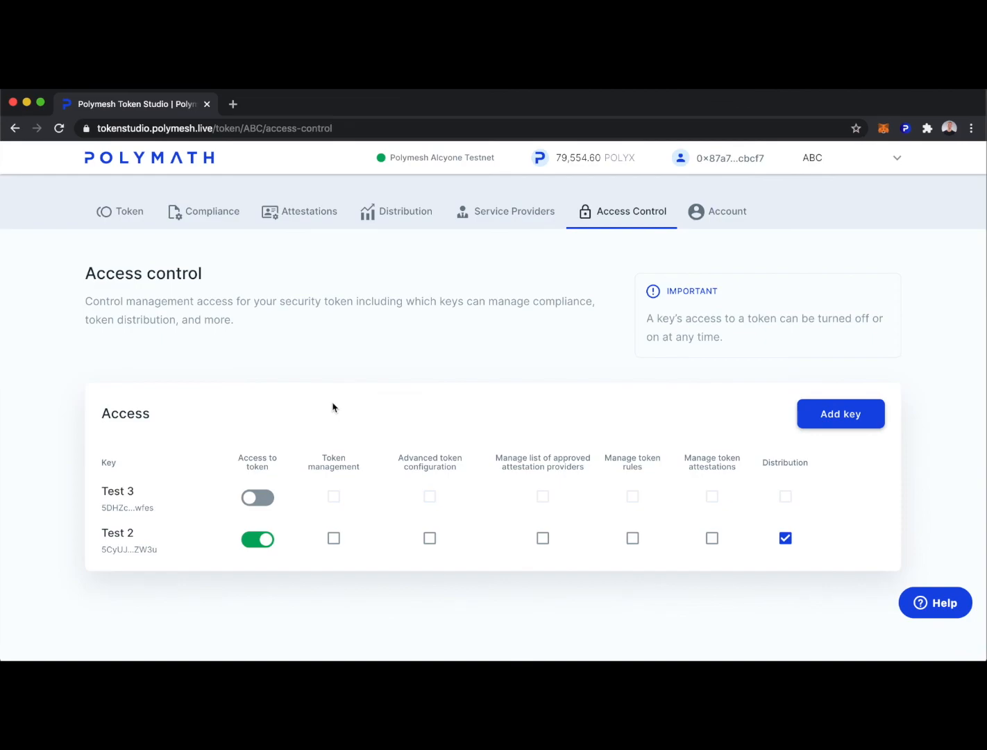
{"action": "left_click", "coordinate": [116, 212]}
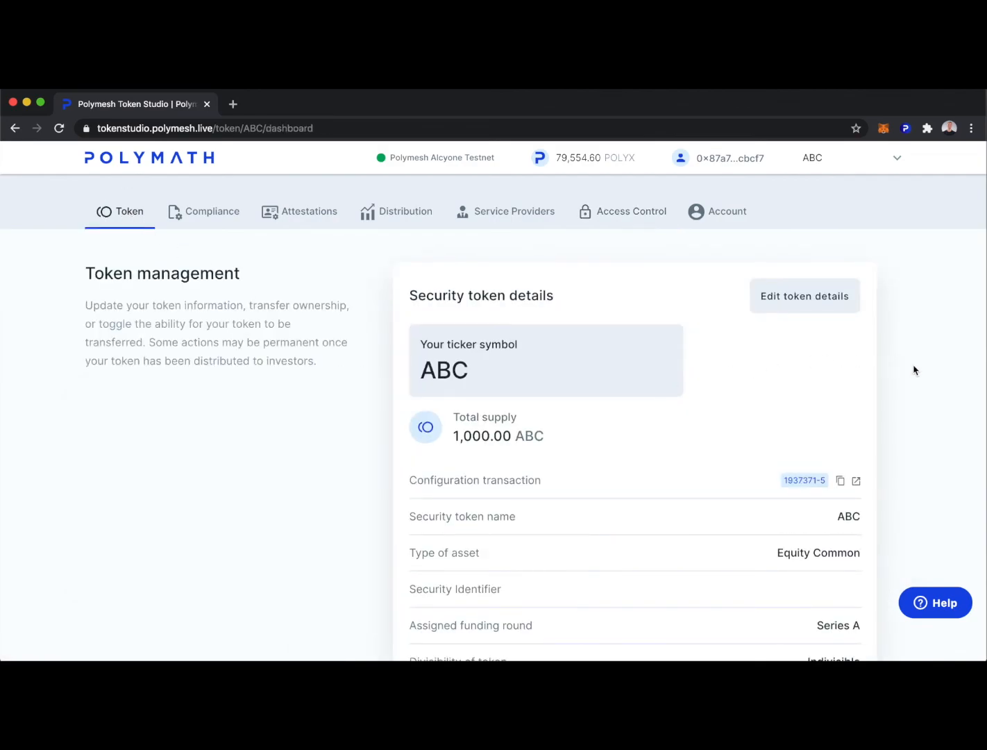
{"action": "scroll", "coordinate": [914, 370], "scroll_direction": "down", "scroll_amount": 2}
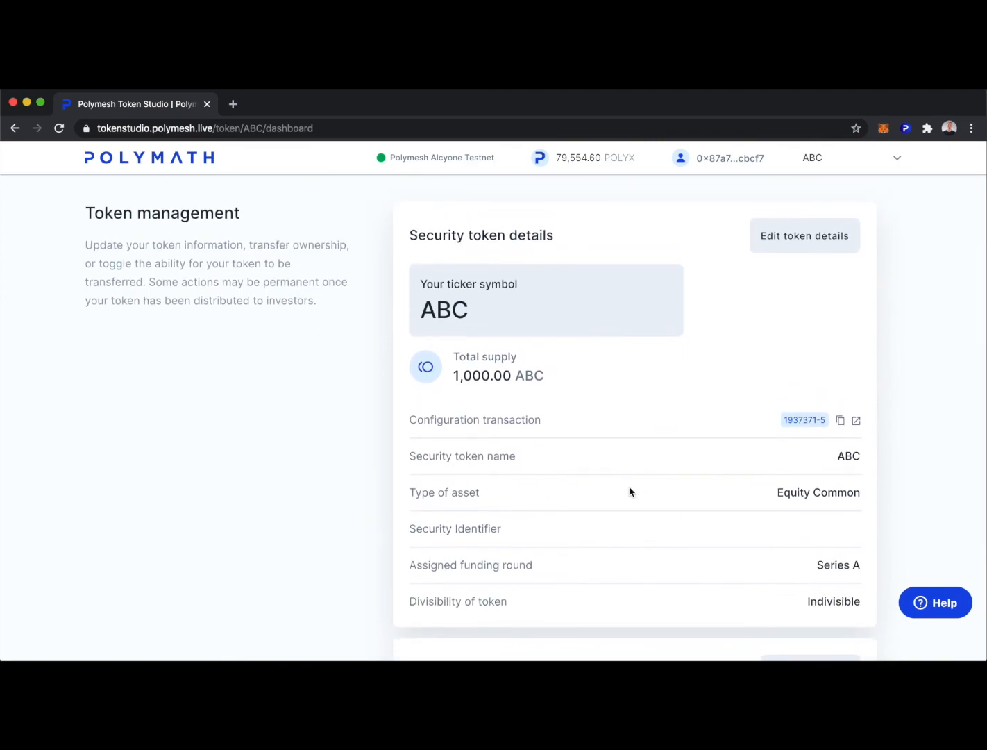
{"action": "scroll", "coordinate": [629, 490], "scroll_direction": "up", "scroll_amount": 2}
{"action": "left_click", "coordinate": [203, 211]}
{"action": "scroll", "coordinate": [420, 434], "scroll_direction": "down", "scroll_amount": 4}
{"action": "scroll", "coordinate": [560, 480], "scroll_direction": "up", "scroll_amount": 4}
{"action": "left_click", "coordinate": [299, 213]}
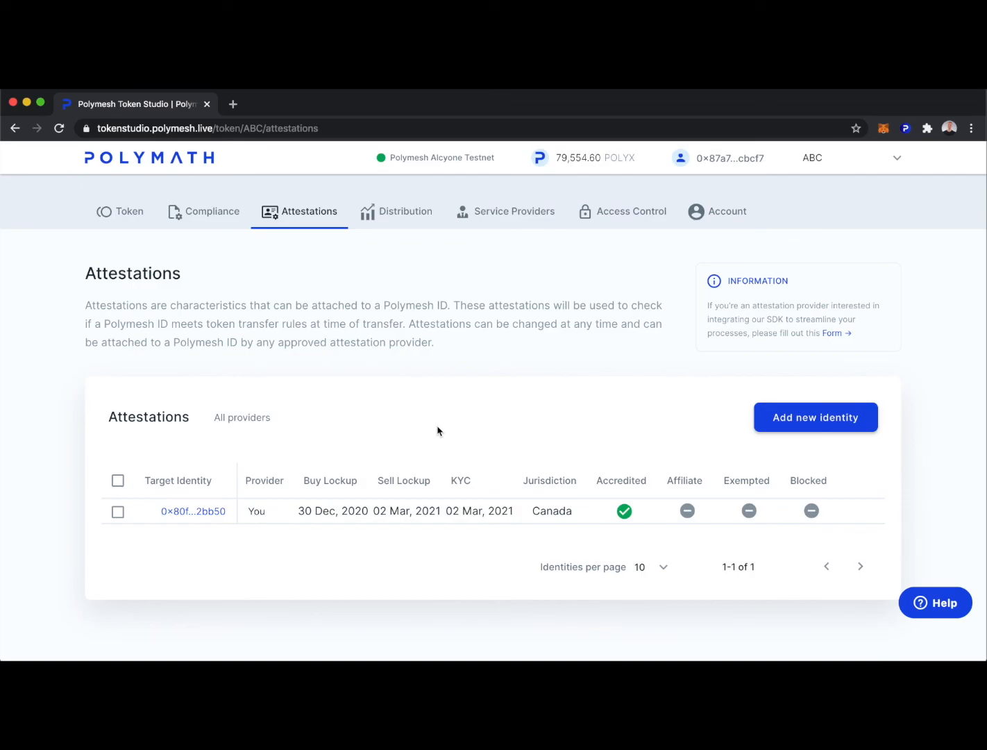
{"action": "left_click", "coordinate": [396, 215]}
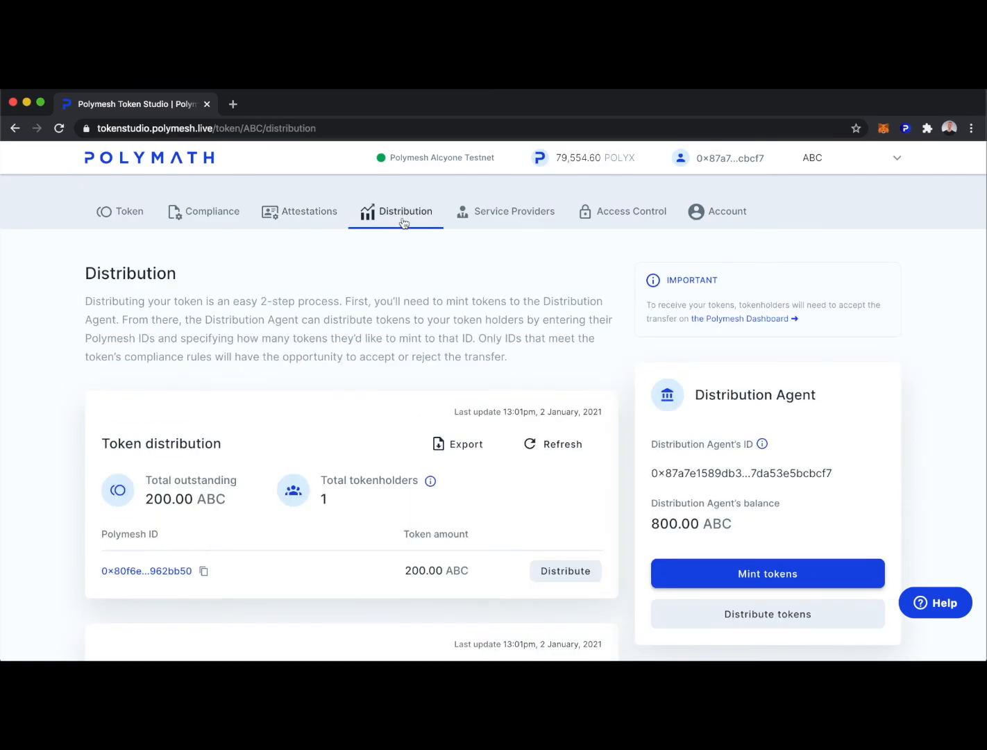
{"action": "scroll", "coordinate": [622, 377], "scroll_direction": "down", "scroll_amount": 3}
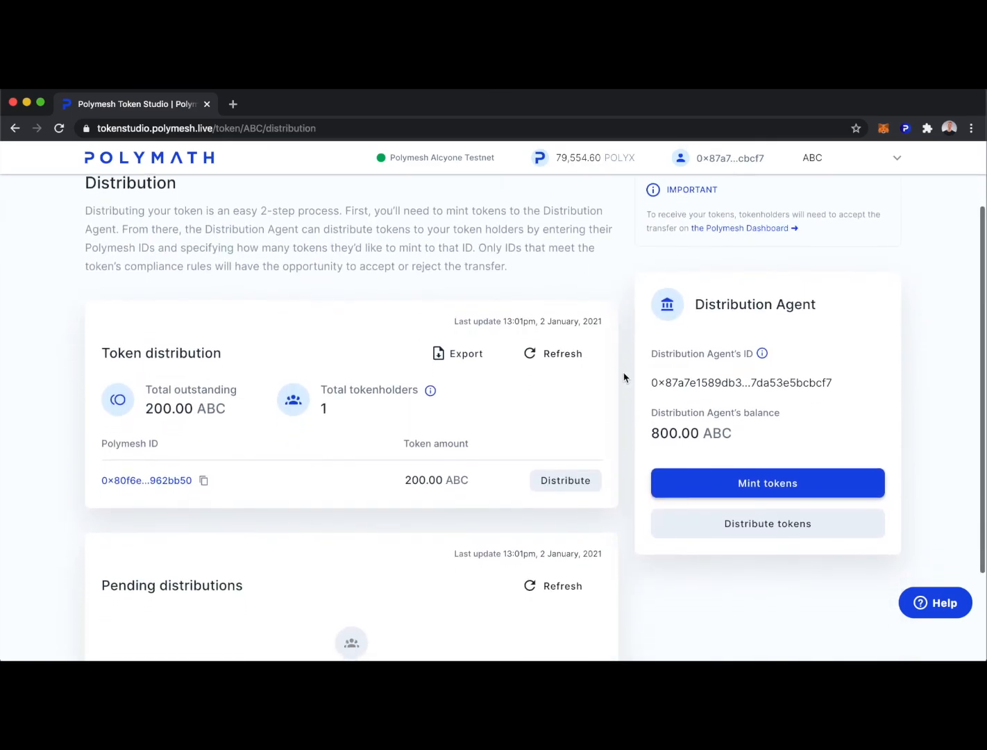
{"action": "scroll", "coordinate": [623, 377], "scroll_direction": "up", "scroll_amount": 3}
{"action": "left_click", "coordinate": [601, 213]}
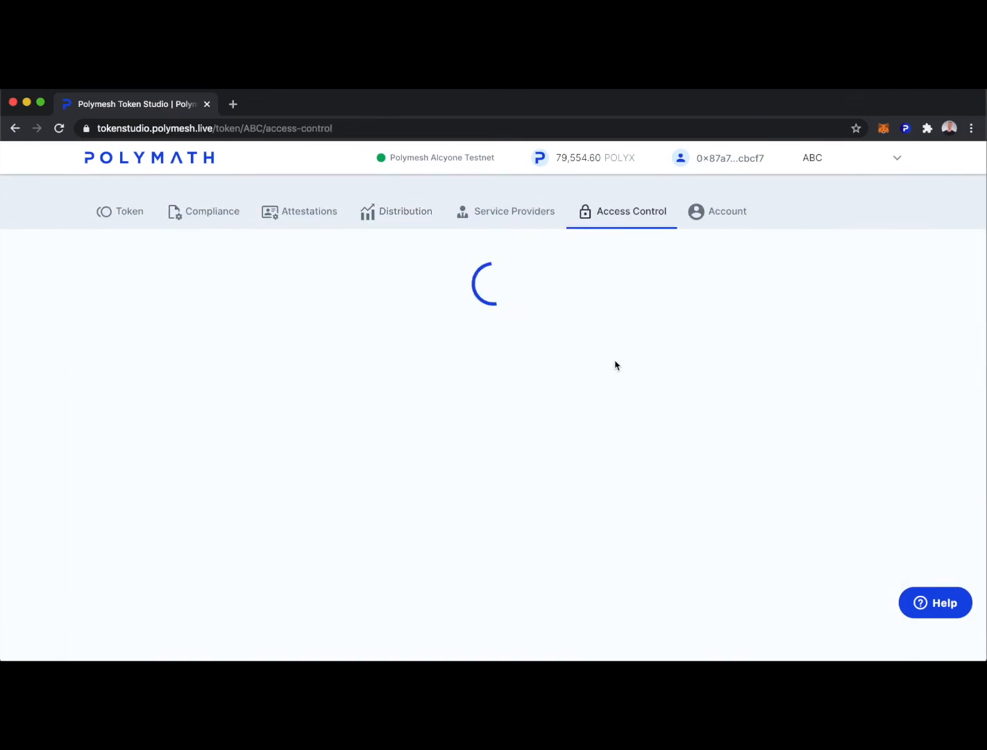